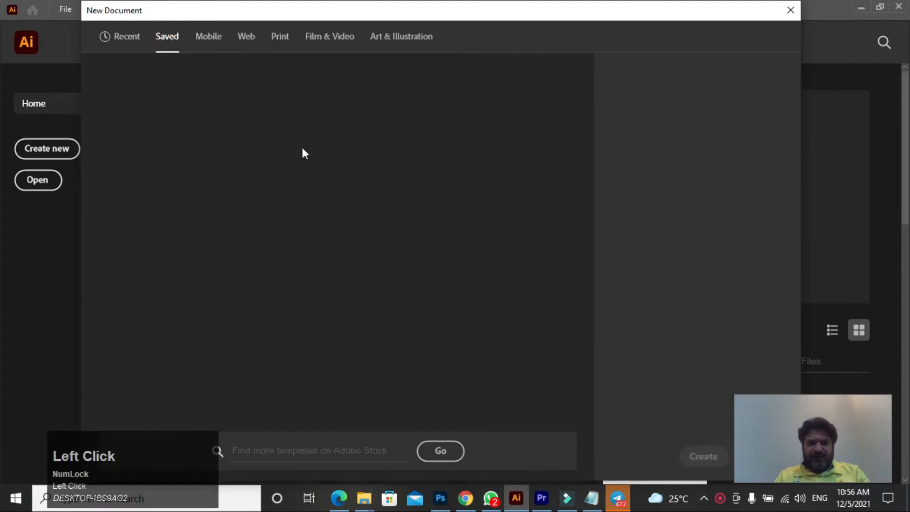
# Step: Browse the blank document presets for Mobile, Web, Print, Film & Video and Art & Illustration
pyautogui.click(210, 37)
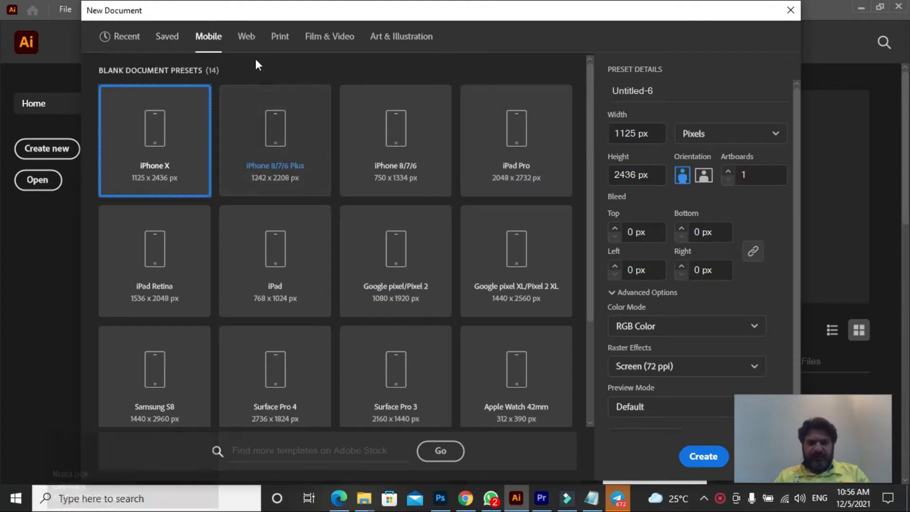
pyautogui.click(247, 39)
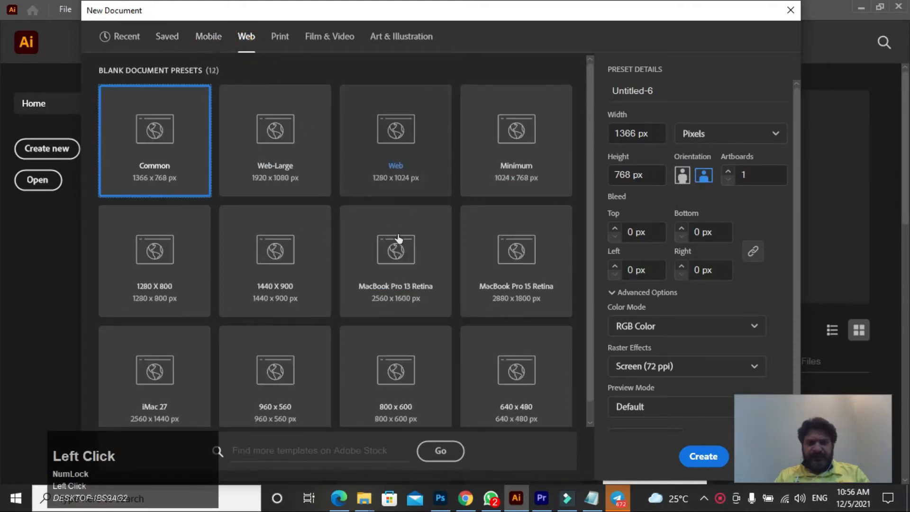
pyautogui.click(284, 39)
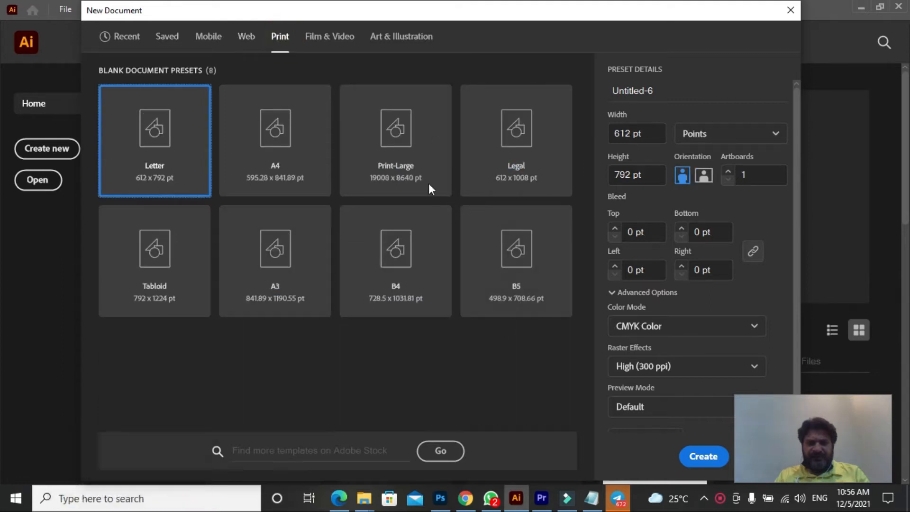
pyautogui.click(345, 46)
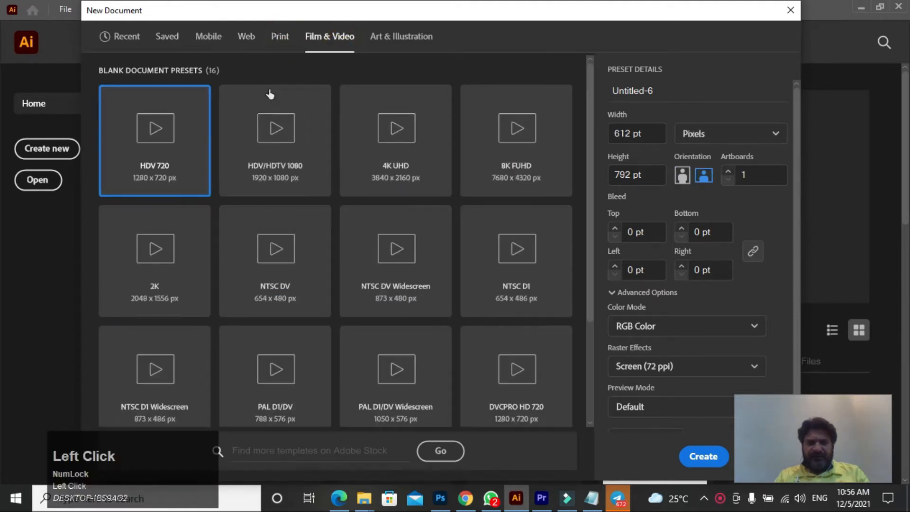
pyautogui.click(407, 41)
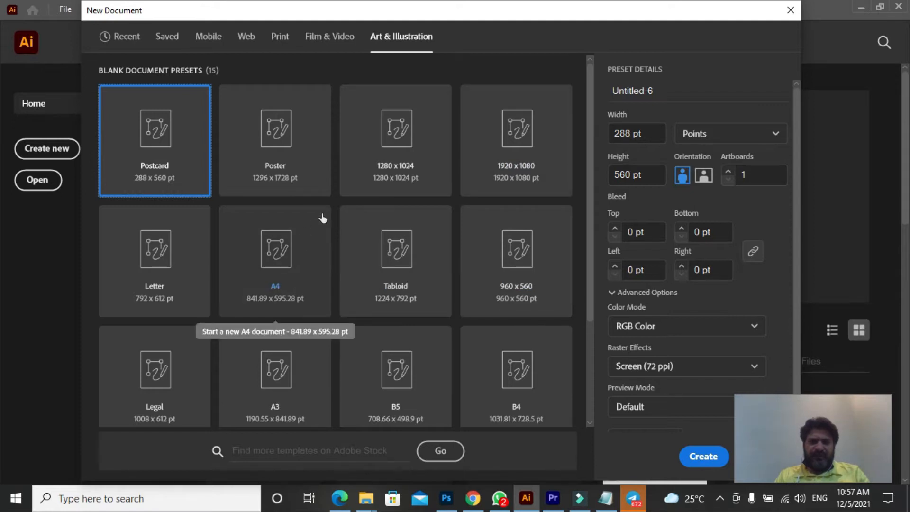
# Step: Choose the A4 print preset for the new document and name it "Class 1"
pyautogui.click(280, 41)
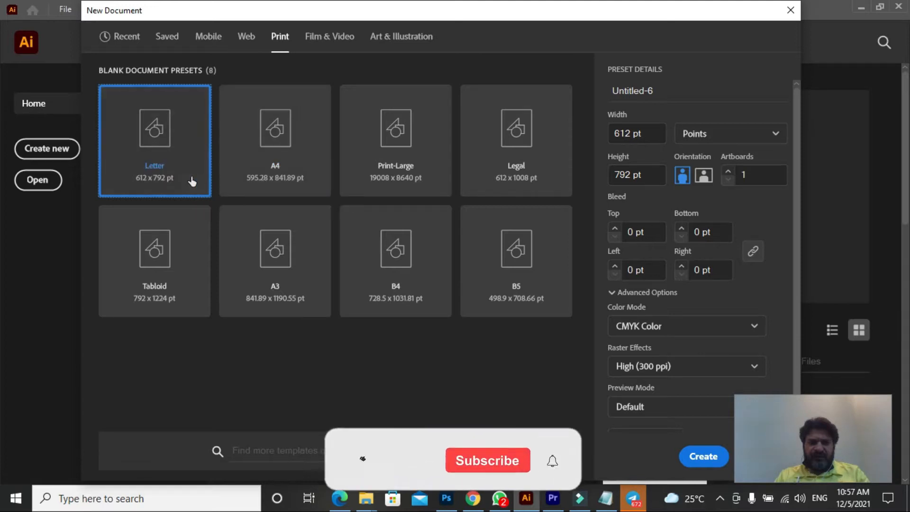
pyautogui.click(285, 180)
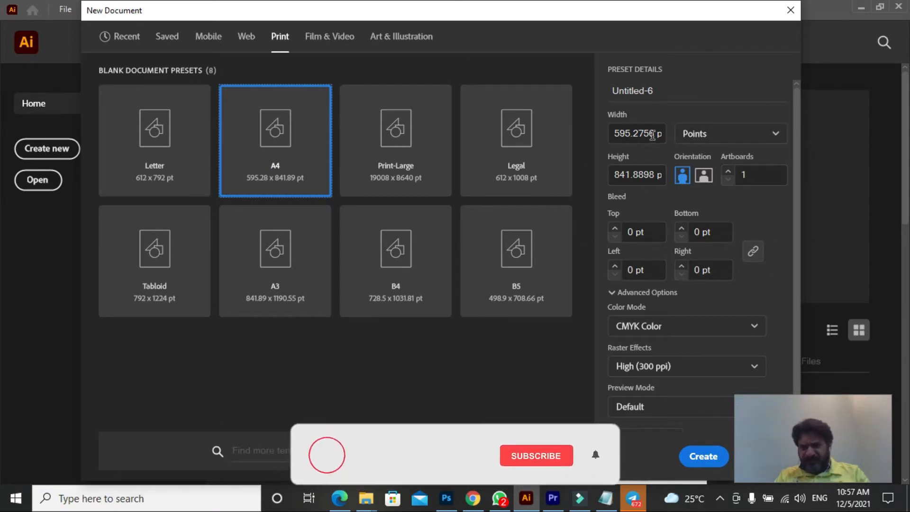
pyautogui.moveTo(662, 88); pyautogui.dragTo(559, 88)
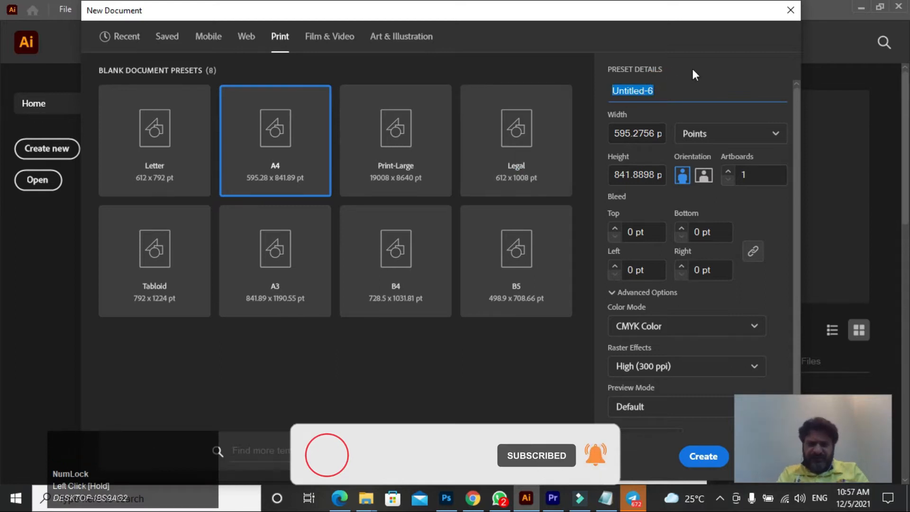
pyautogui.write('Class 1')
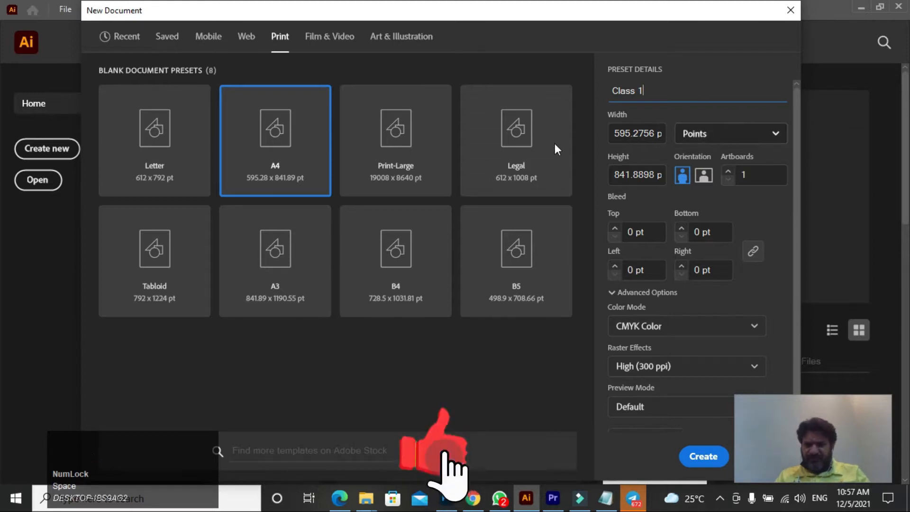
# Step: Set the new document's measurement units to Inches and create the document
pyautogui.click(638, 134)
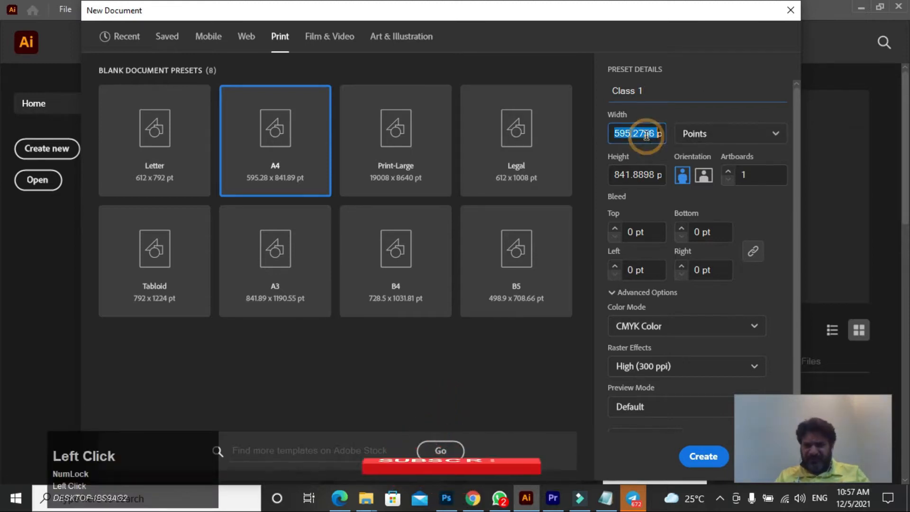
pyautogui.click(628, 174)
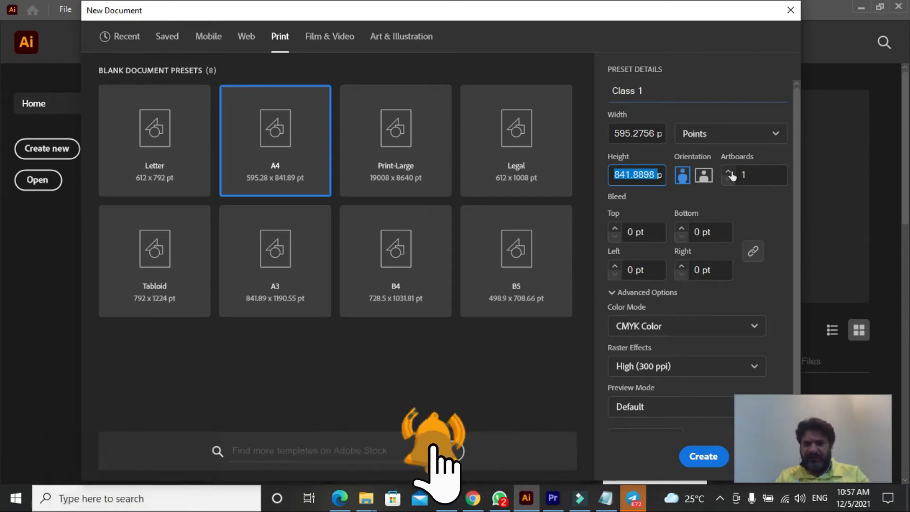
pyautogui.click(749, 138)
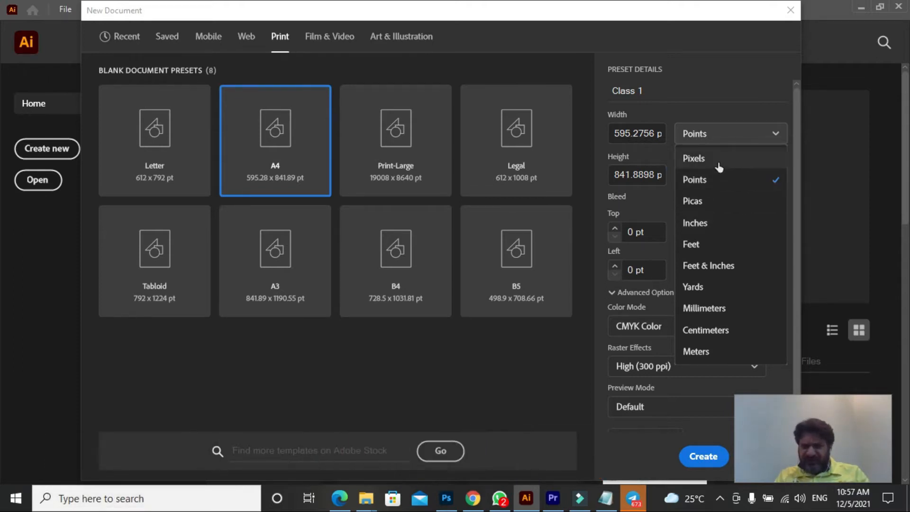
pyautogui.click(724, 227)
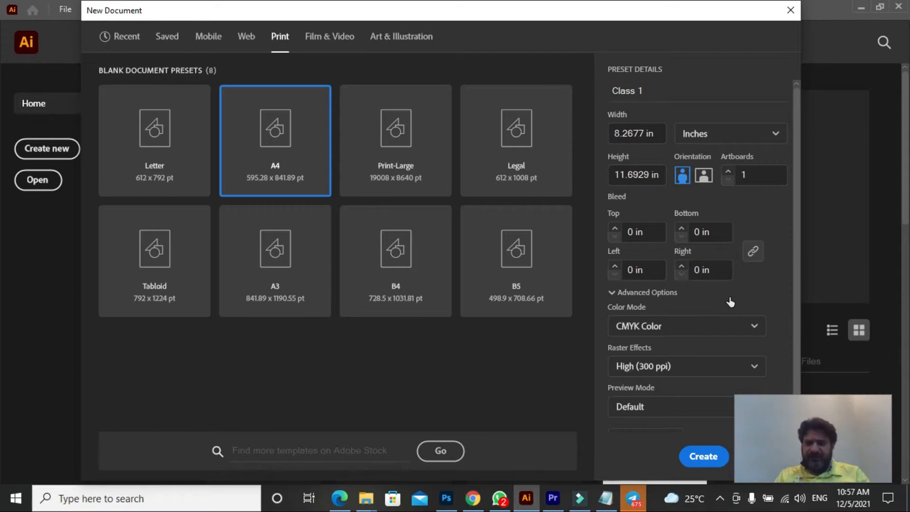
pyautogui.click(703, 457)
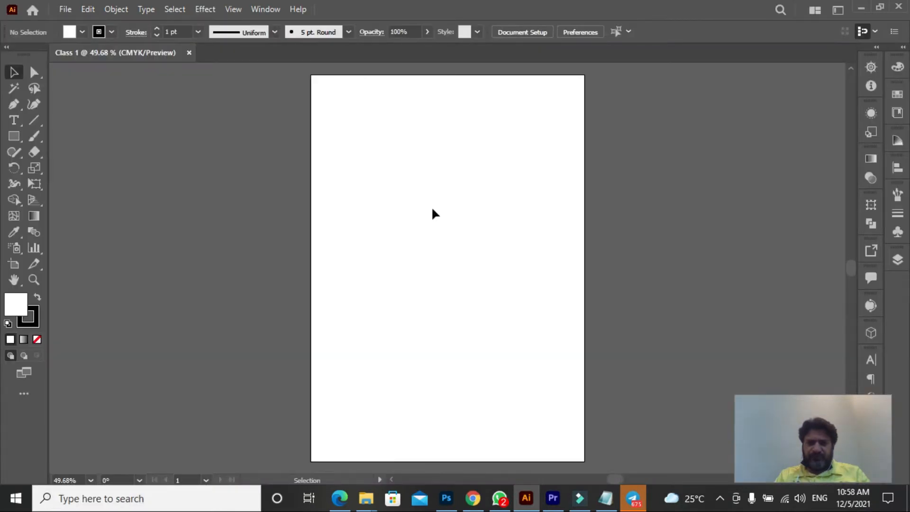
# Step: Expand each of the two collapsed panel docks to examine its contents, and collapse it again
pyautogui.click(440, 148)
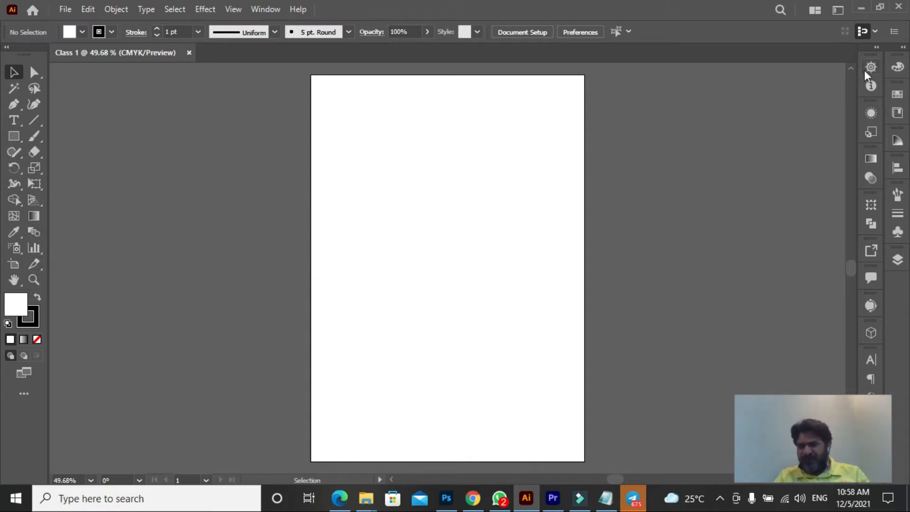
pyautogui.click(904, 48)
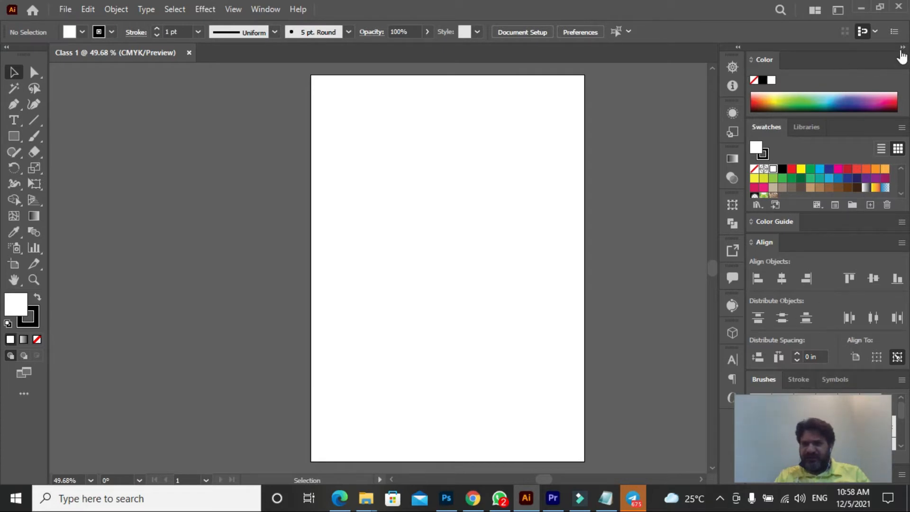
pyautogui.click(898, 53)
pyautogui.click(878, 49)
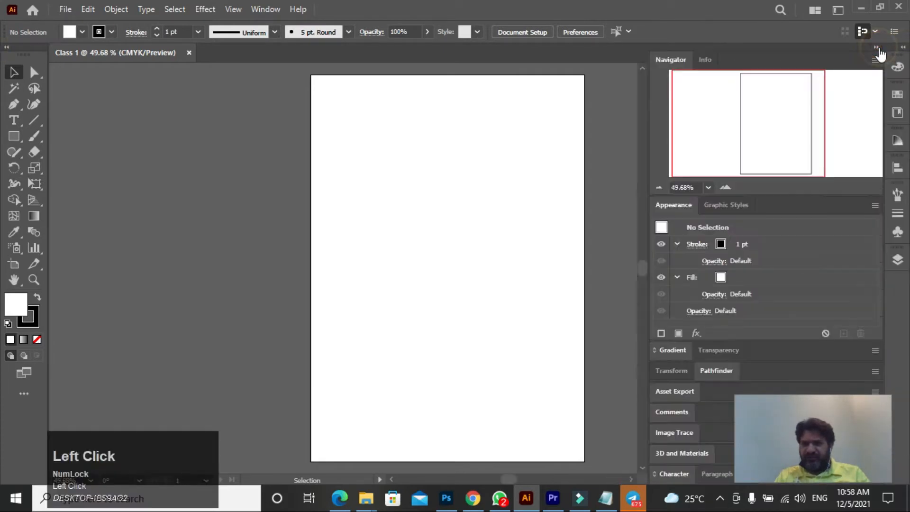
pyautogui.scroll(-1, 754, 307)
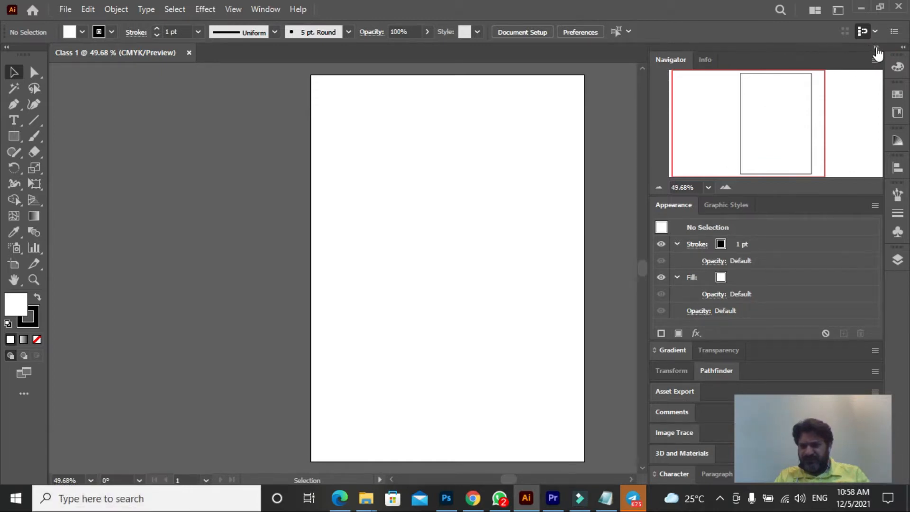
pyautogui.click(877, 47)
pyautogui.click(696, 131)
pyautogui.click(173, 124)
# Step: Examine the Selection and Direct Selection tools by activating each of them with a close-up view of the tools
pyautogui.click(16, 70)
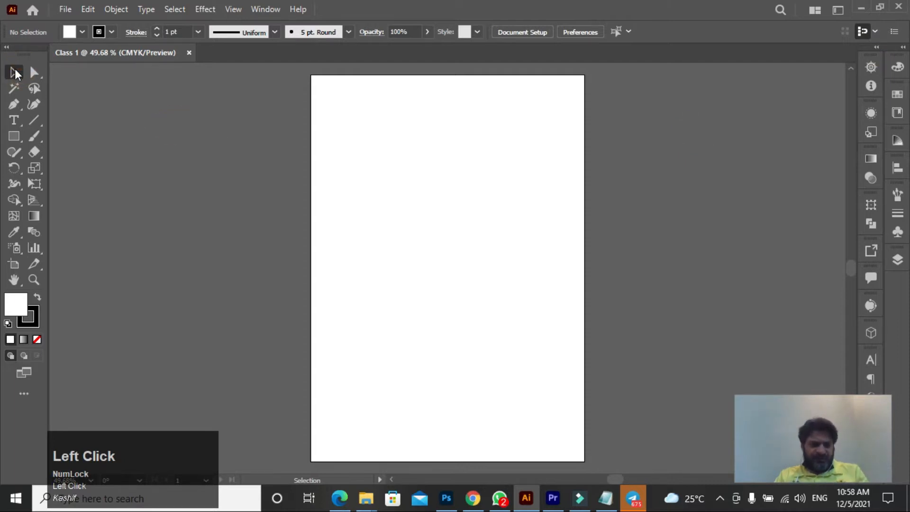
pyautogui.press('ctrl')
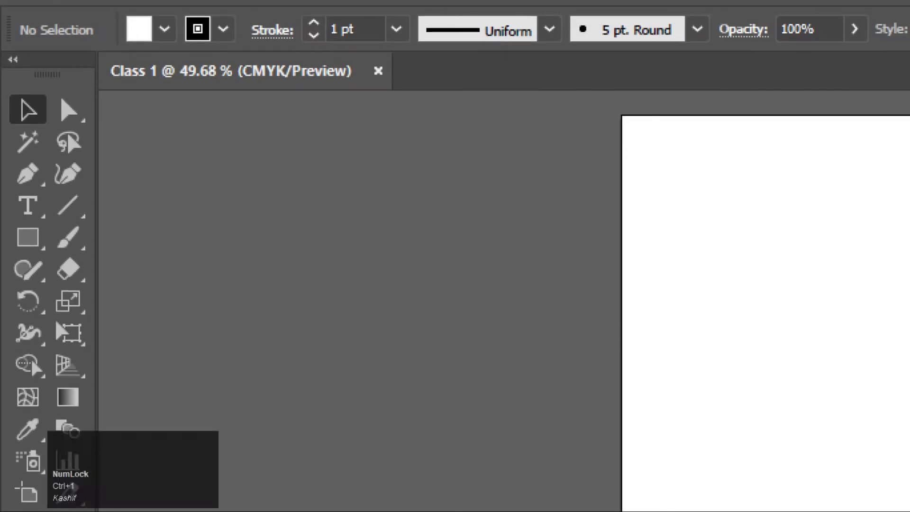
pyautogui.hotkey('ctrl', '1')
pyautogui.click(15, 71)
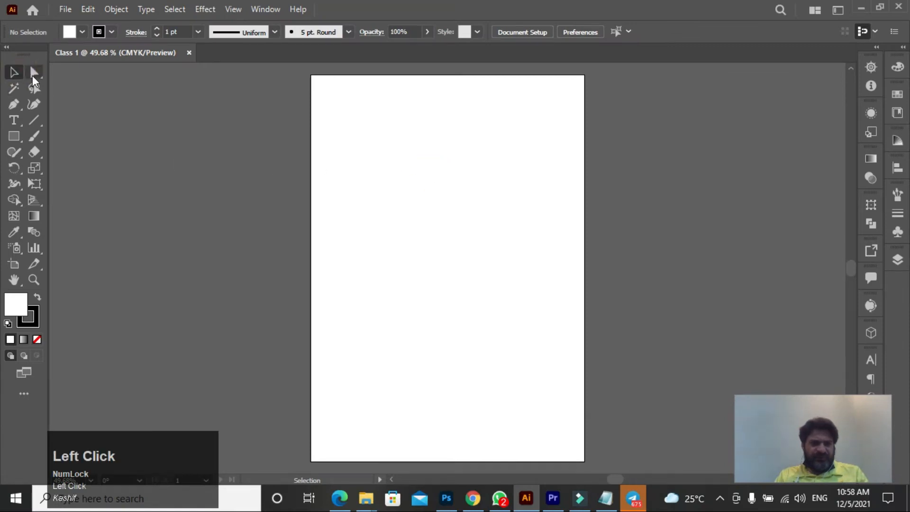
pyautogui.click(32, 75)
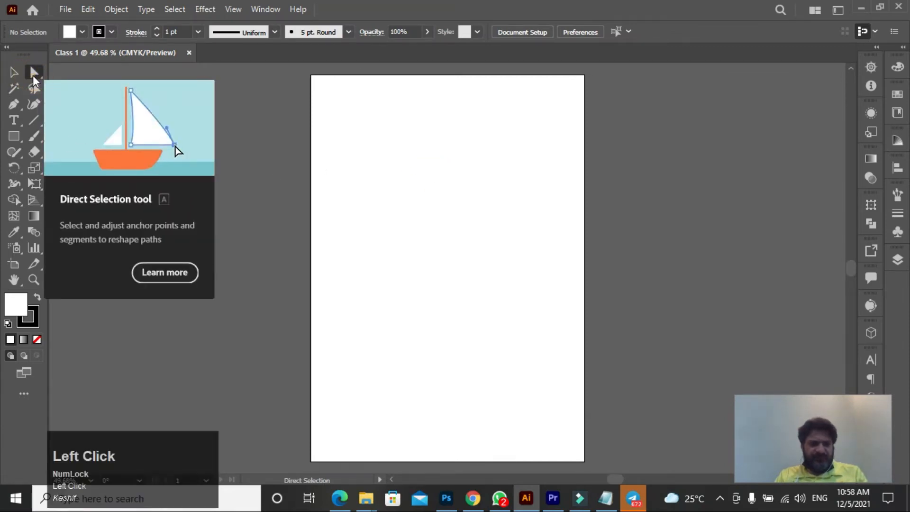
pyautogui.press('ctrl')
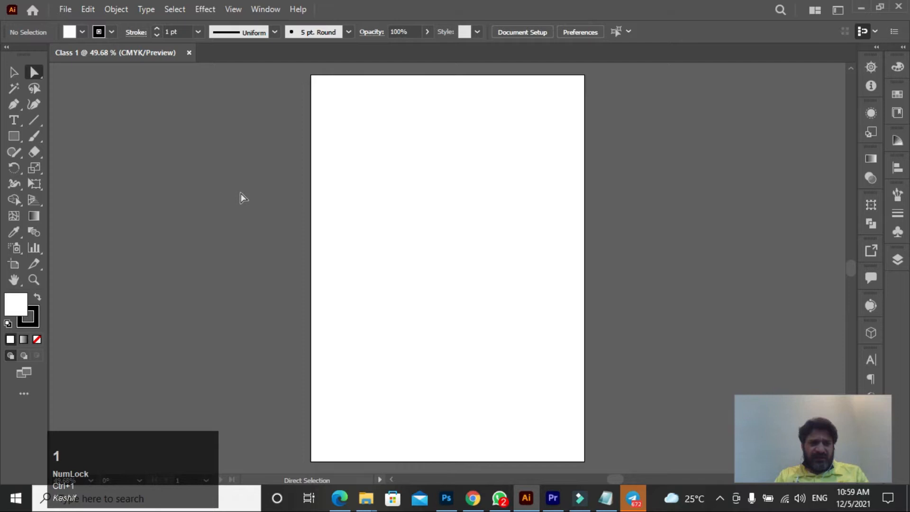
pyautogui.click(241, 193)
# Step: Draw a rectangle about 3.28 by 2.81 in near the artboard's upper-left corner
pyautogui.click(121, 150)
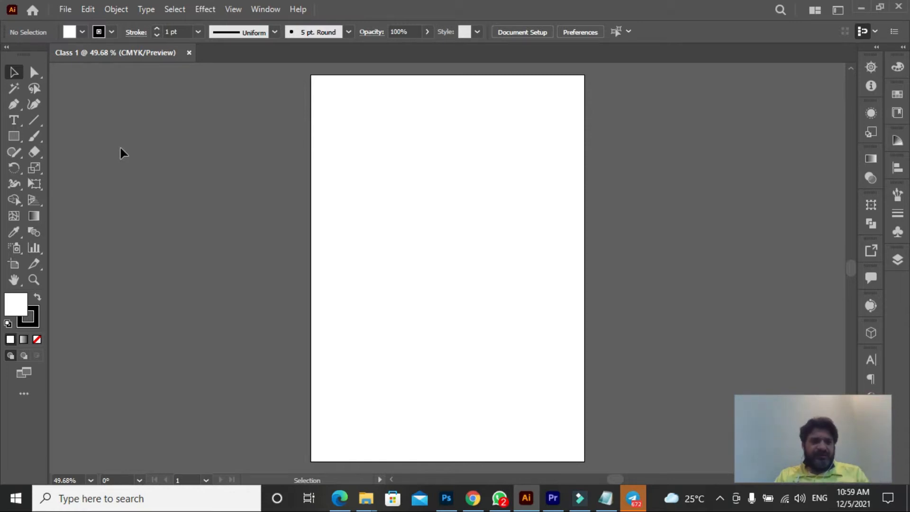
pyautogui.click(14, 136)
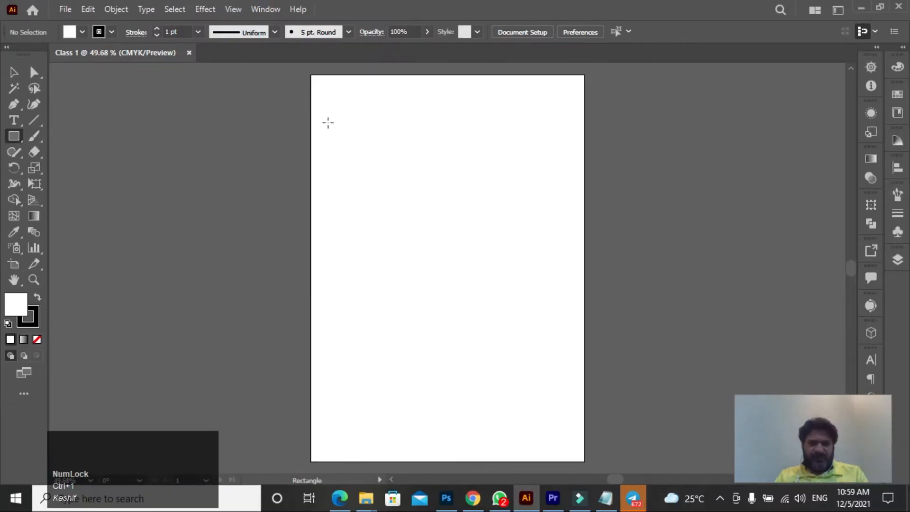
pyautogui.moveTo(335, 96); pyautogui.dragTo(445, 190)
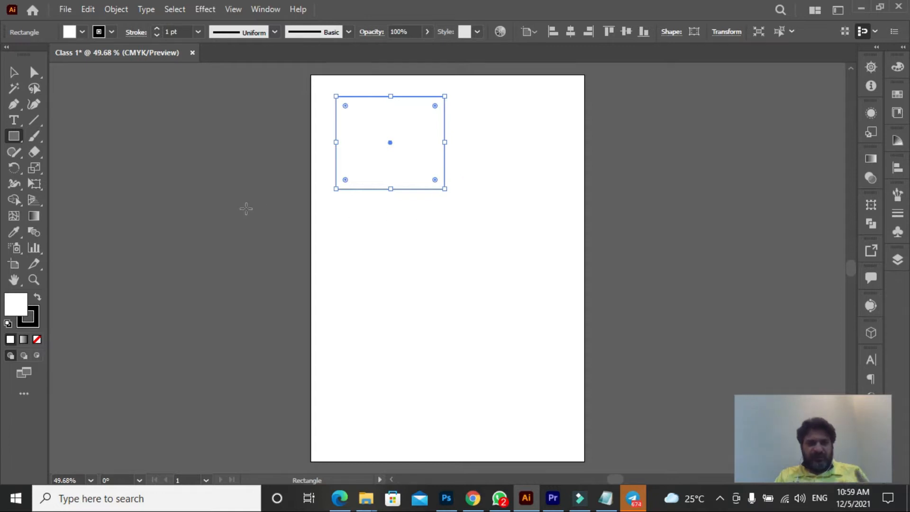
# Step: Create a second rectangle with an exact width of 3 in and height of 3 in
pyautogui.click(14, 137)
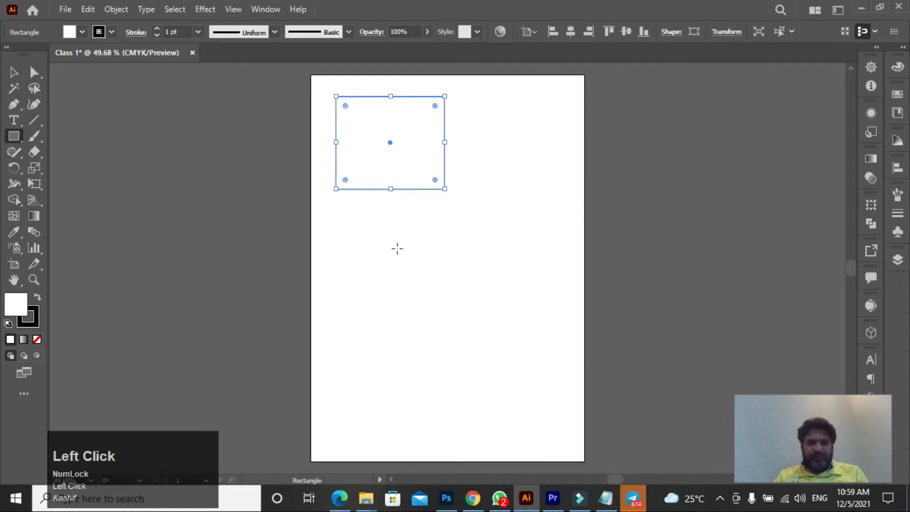
pyautogui.click(397, 249)
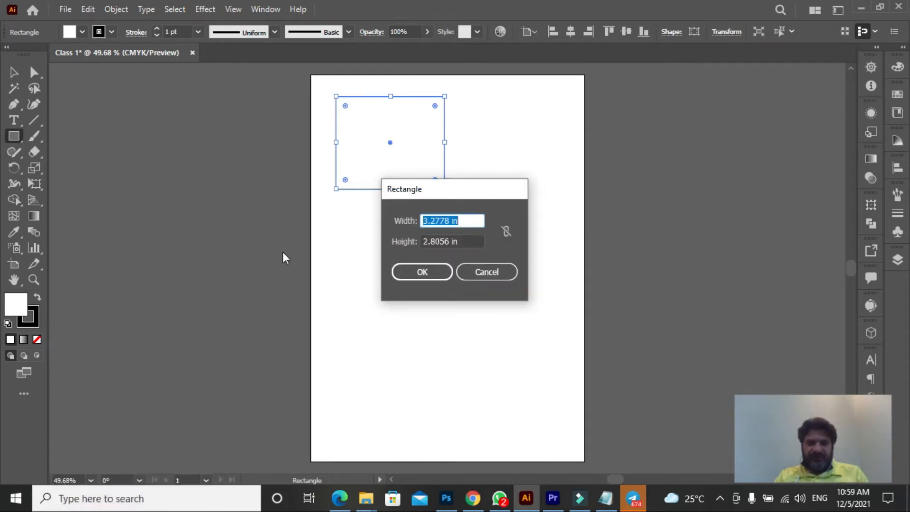
pyautogui.click(465, 222)
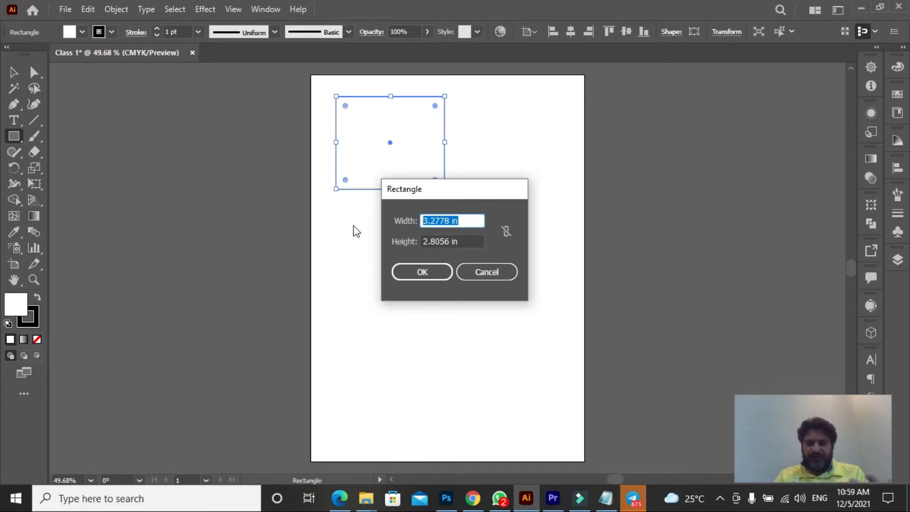
pyautogui.write('3')
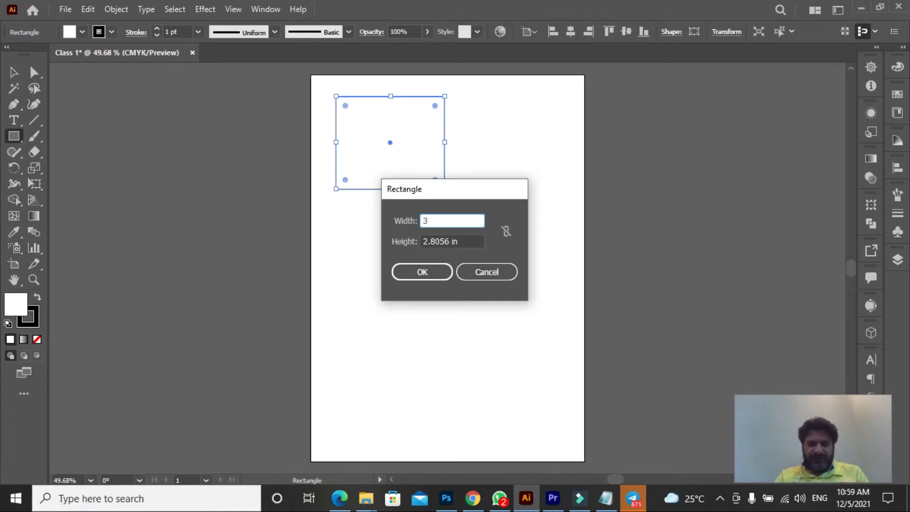
pyautogui.press('Tab')
pyautogui.write('3')
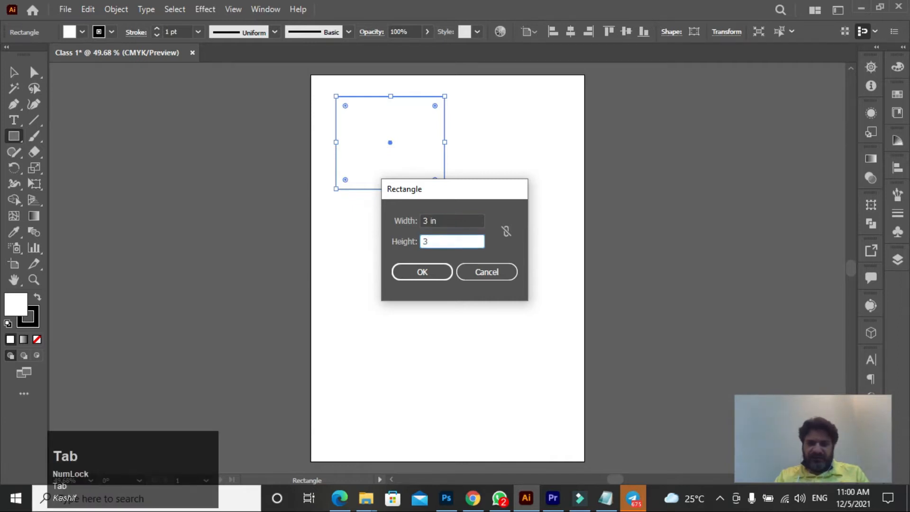
pyautogui.click(447, 272)
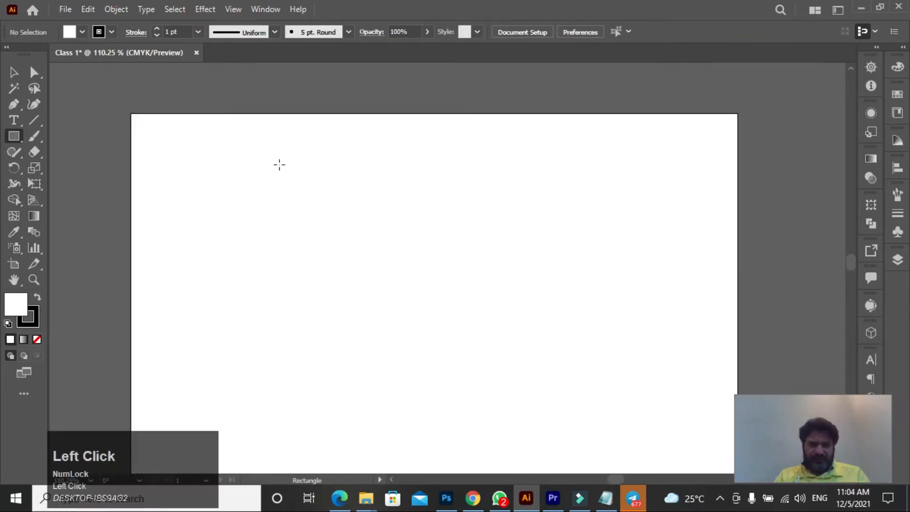
# Step: Draw a square freehand with the Rectangle tool on the empty artboard, deselect it and select it again
pyautogui.moveTo(280, 164); pyautogui.dragTo(447, 318)
pyautogui.click(14, 72)
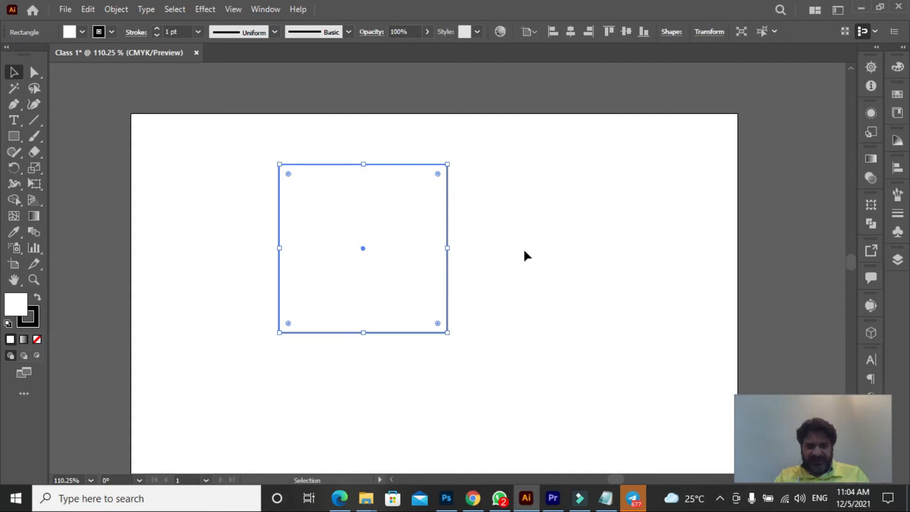
pyautogui.click(567, 256)
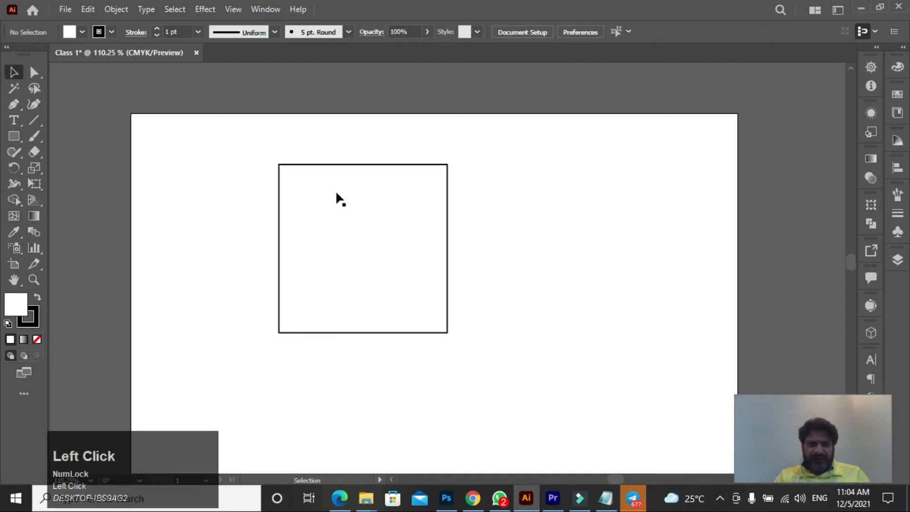
pyautogui.click(322, 164)
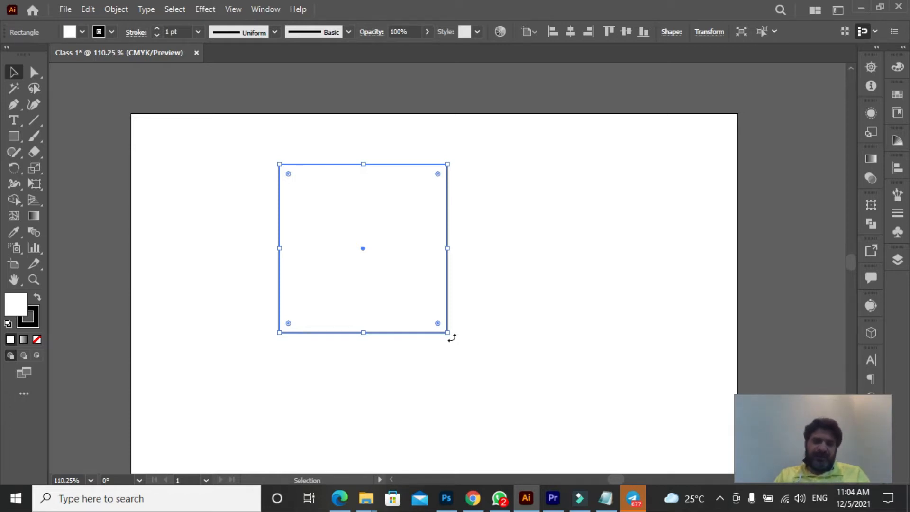
# Step: Try rotating the selected square freely about its center and undo the rotation
pyautogui.moveTo(452, 338); pyautogui.dragTo(452, 192)
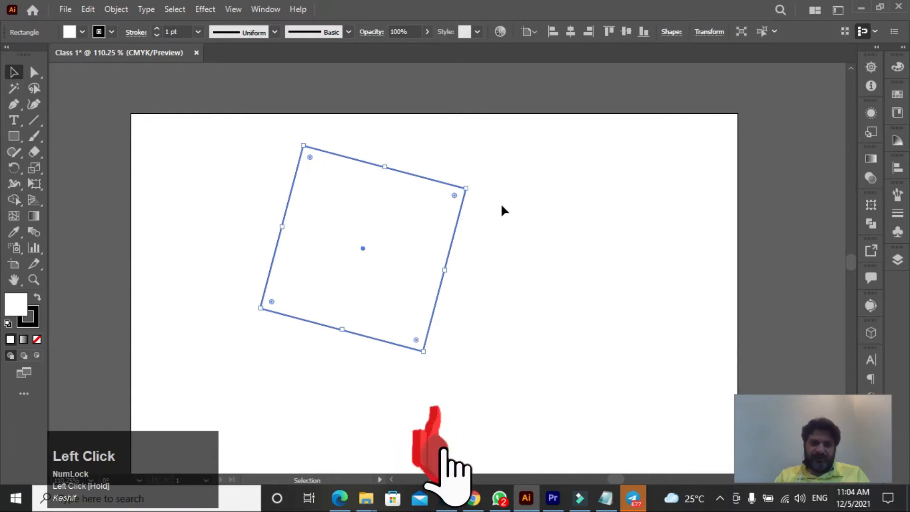
pyautogui.moveTo(471, 183); pyautogui.dragTo(416, 203)
pyautogui.hotkey('ctrl', 'z')
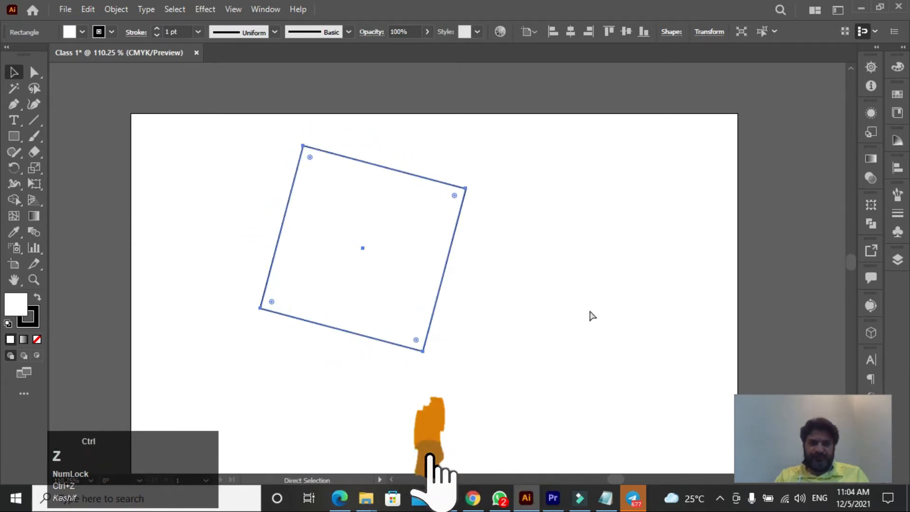
pyautogui.hotkey('ctrl', 'z')
pyautogui.hotkey('ctrl', 'z')
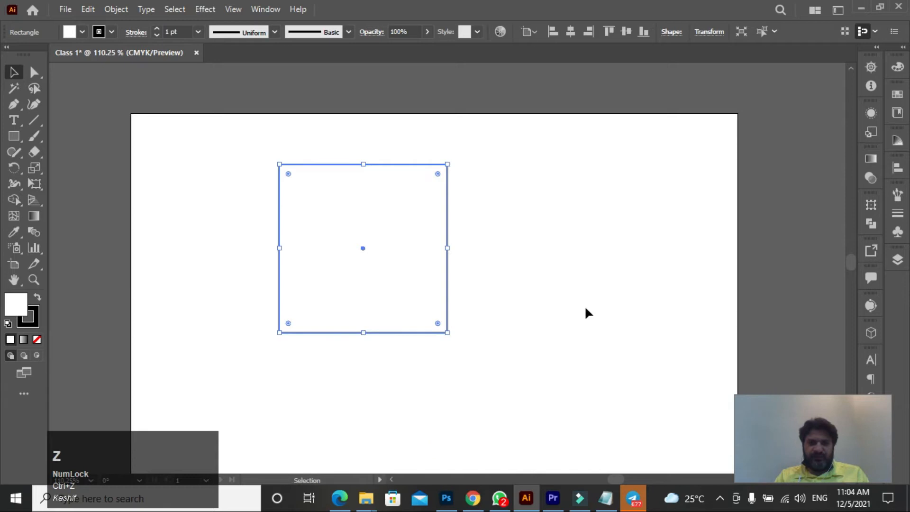
# Step: Reselect the square and rotate it about its center with the angle constrained to fixed increments
pyautogui.click(545, 254)
pyautogui.click(401, 164)
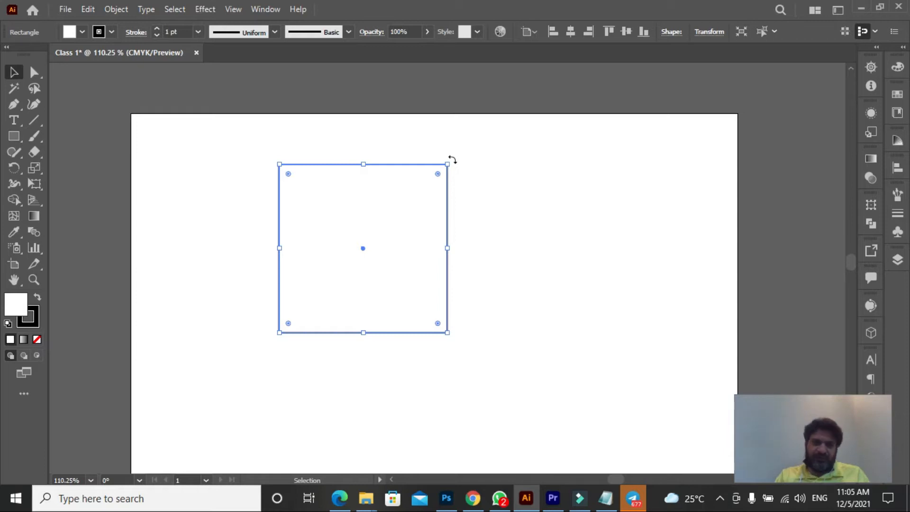
pyautogui.moveTo(453, 160); pyautogui.dragTo(401, 304)
pyautogui.press('shift')
# Step: Reselect the square, scale it down proportionally and place it near the artboard's upper-left corner
pyautogui.click(620, 264)
pyautogui.click(416, 164)
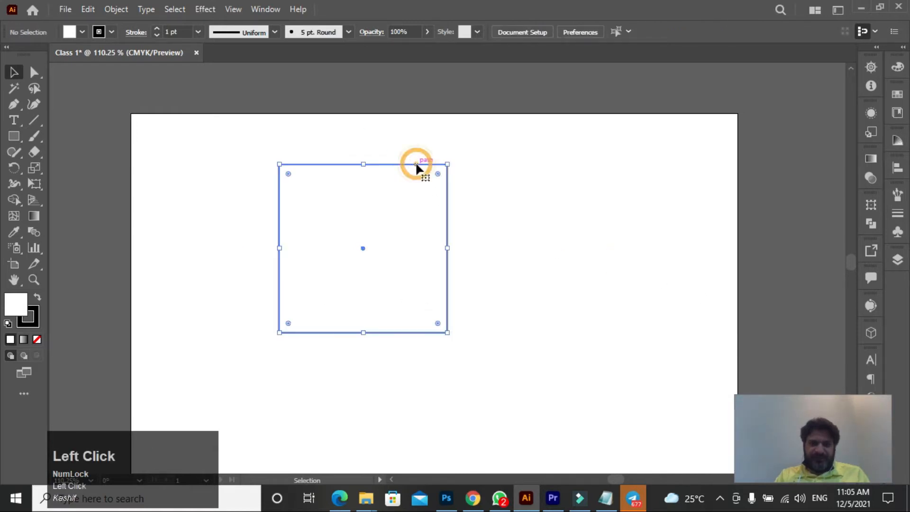
pyautogui.moveTo(448, 333); pyautogui.dragTo(263, 246)
pyautogui.click(354, 266)
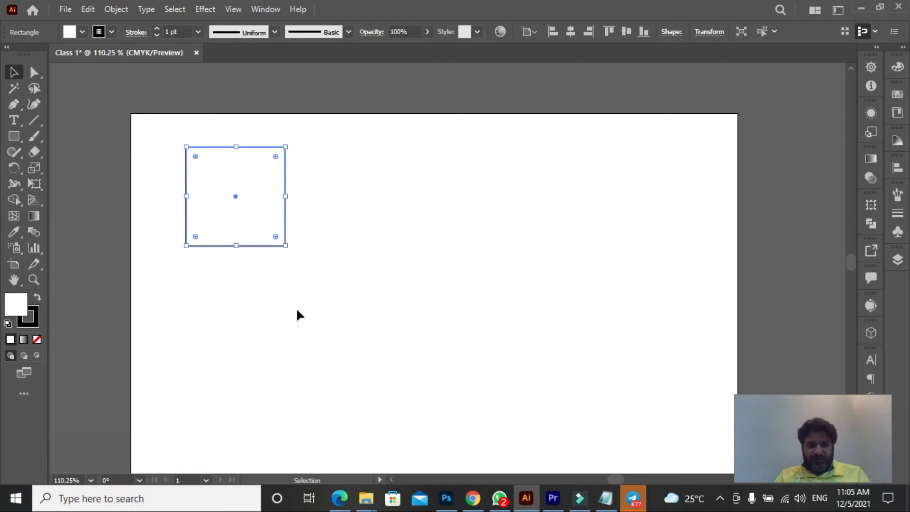
# Step: Copy and paste the small square and place the copy beside the original, aligned with its top edge
pyautogui.press('ctrl')
pyautogui.hotkey('ctrl', 'c')
pyautogui.hotkey('ctrl', 'v')
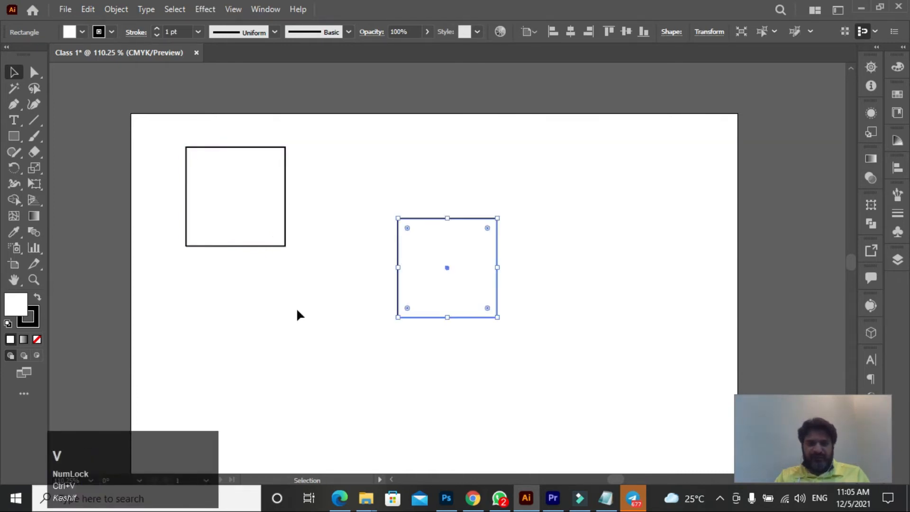
pyautogui.moveTo(438, 217); pyautogui.dragTo(347, 145)
pyautogui.click(398, 341)
pyautogui.click(376, 245)
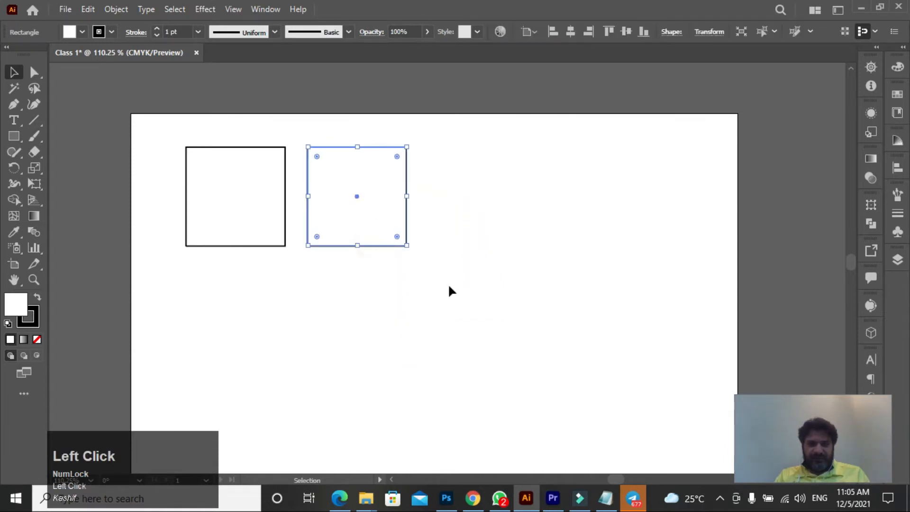
# Step: Paste another copy of the square below the second one and delete both pasted squares
pyautogui.hotkey('ctrl', 'c')
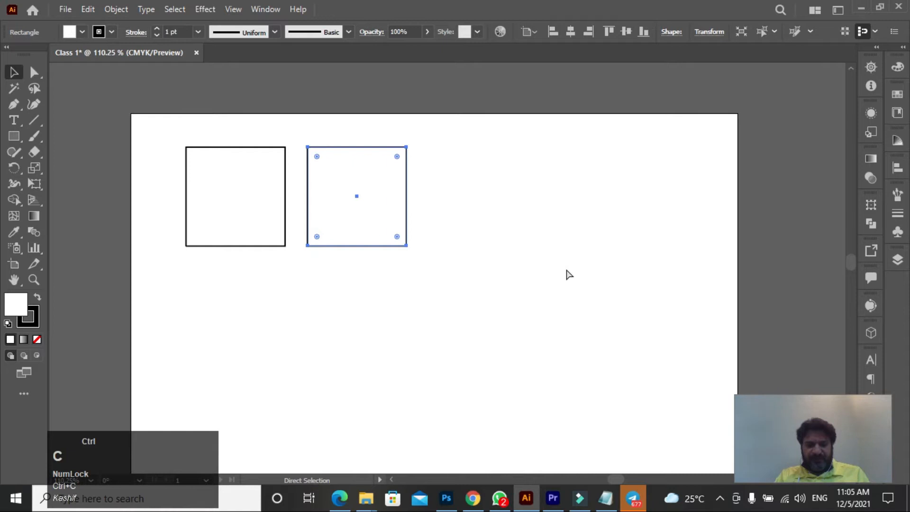
pyautogui.hotkey('ctrl', 'v')
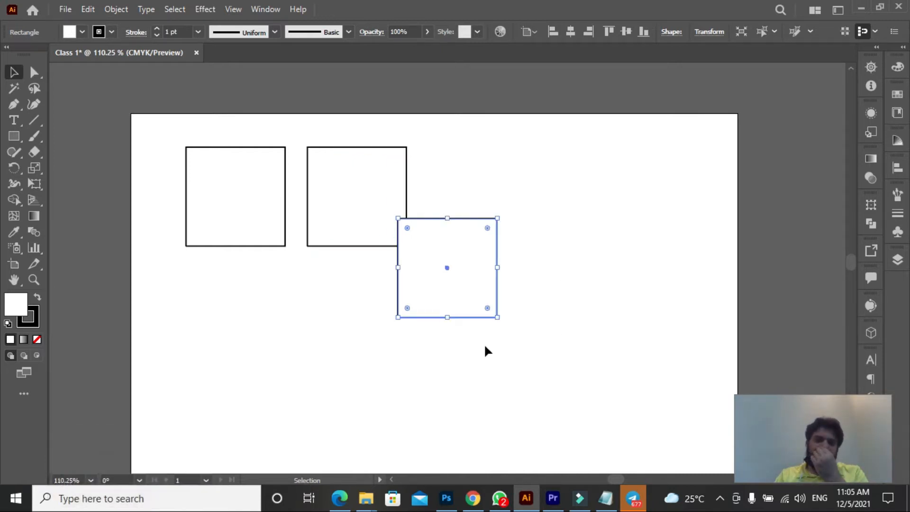
pyautogui.moveTo(477, 320); pyautogui.dragTo(368, 378)
pyautogui.click(311, 265)
pyautogui.moveTo(479, 199); pyautogui.dragTo(355, 379)
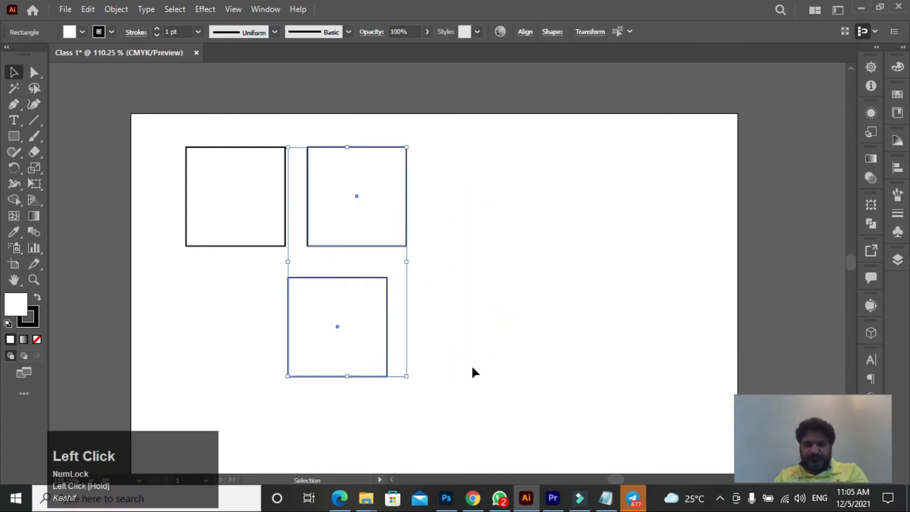
pyautogui.press('Delete')
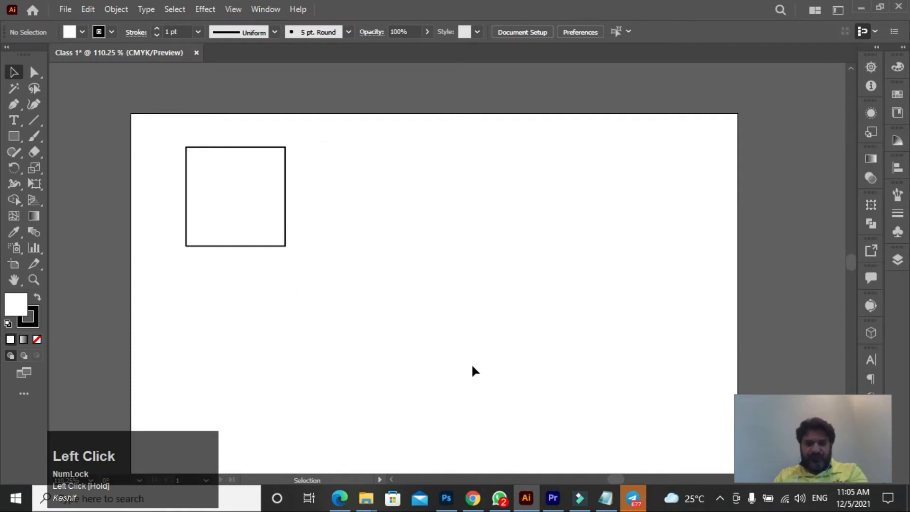
# Step: Try duplicating the remaining square by moving copies below and beside the original, undoing each copy
pyautogui.click(262, 246)
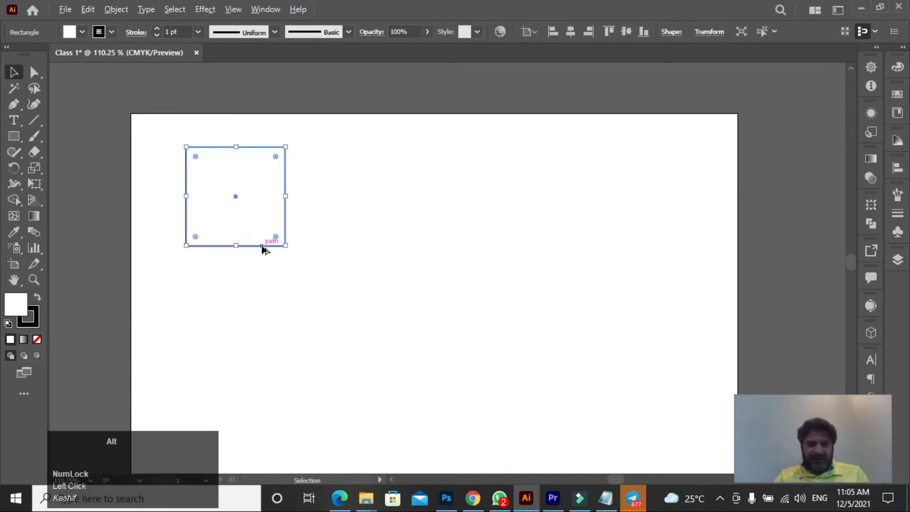
pyautogui.keyDown('alt'); pyautogui.moveTo(262, 246); pyautogui.dragTo(297, 396); pyautogui.keyUp('alt')
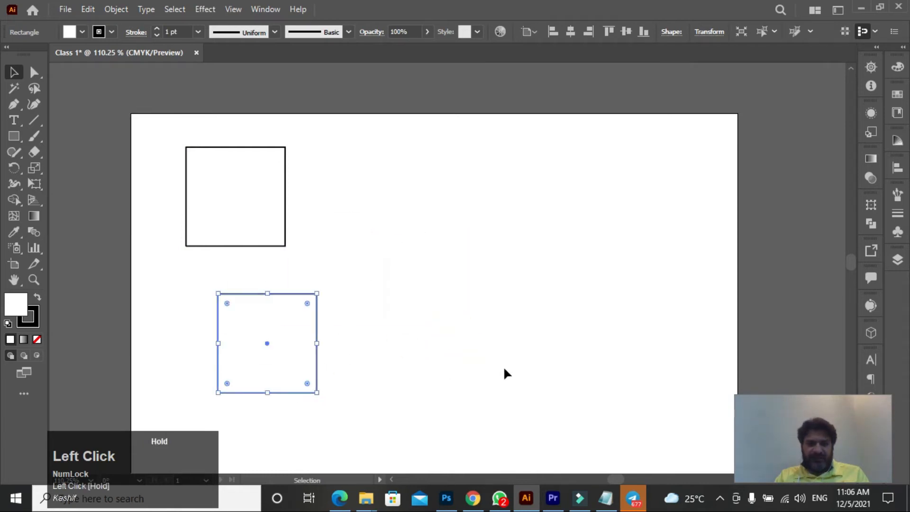
pyautogui.hotkey('ctrl', 'z')
pyautogui.hotkey('ctrl', 'z')
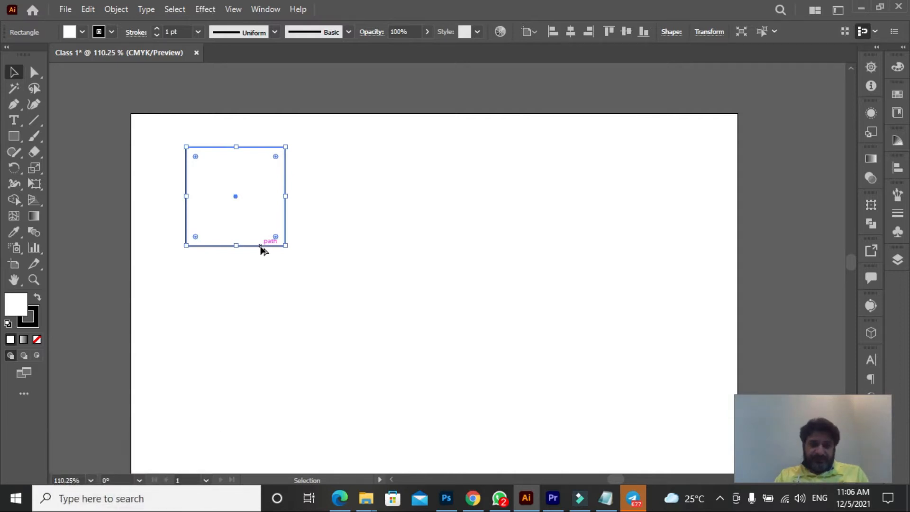
pyautogui.moveTo(260, 244); pyautogui.dragTo(382, 250)
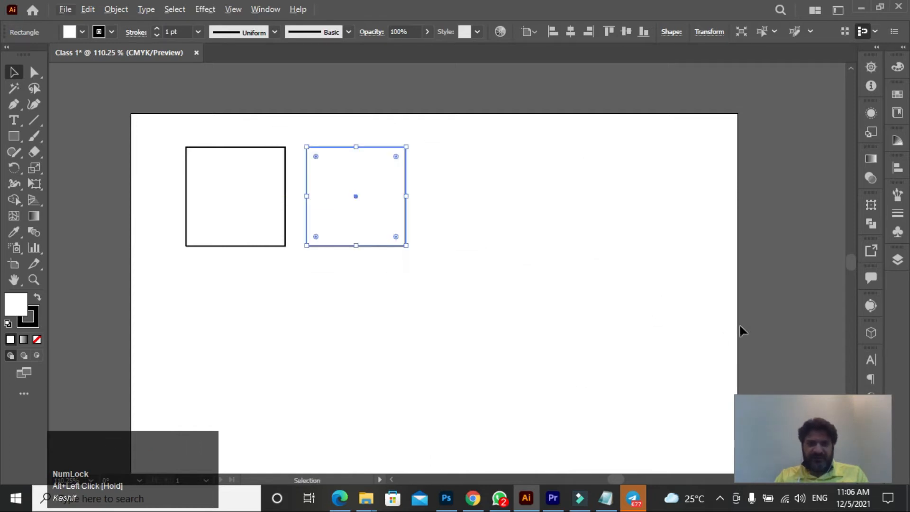
pyautogui.hotkey('ctrl', 'z')
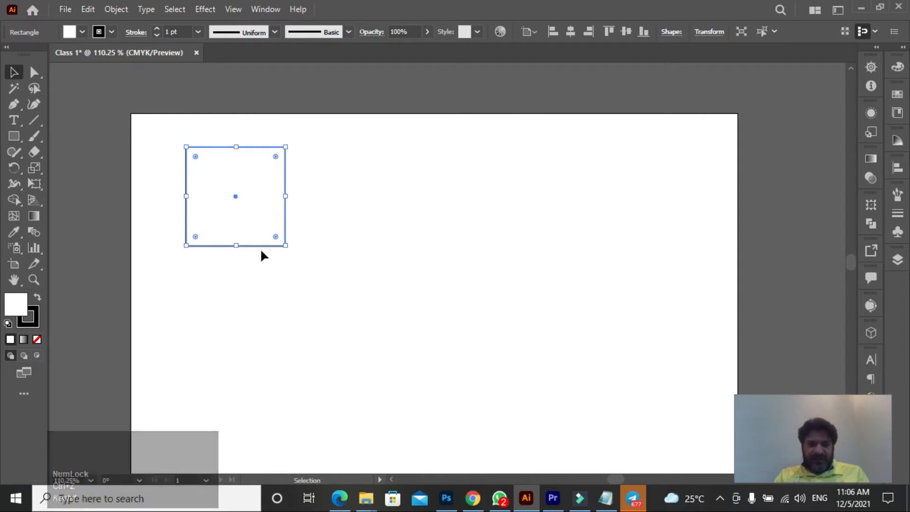
# Step: Try to move a duplicate of the square sideways with its movement constrained to a straight line
pyautogui.press('alt')
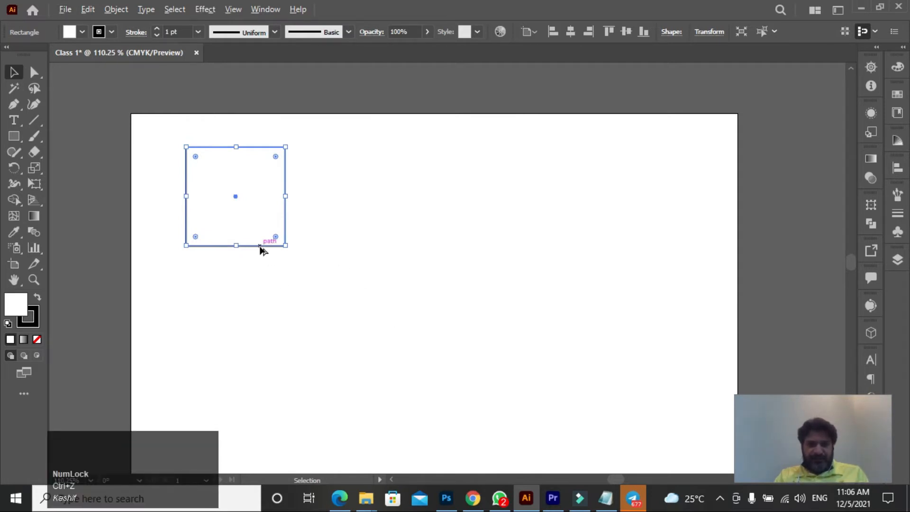
pyautogui.moveTo(260, 246); pyautogui.dragTo(370, 265)
pyautogui.press('alt')
pyautogui.press('shift')
pyautogui.hotkey('alt', 'shift')
pyautogui.hotkey('alt', 'shift')
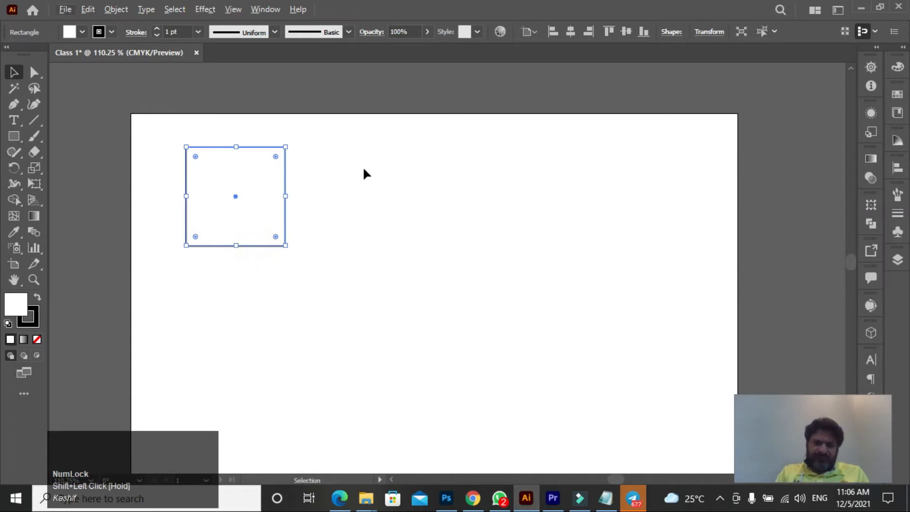
# Step: Duplicate the square horizontally, placing the copy level with the original and leaving a narrow gap
pyautogui.click(364, 170)
pyautogui.moveTo(158, 151); pyautogui.dragTo(300, 258)
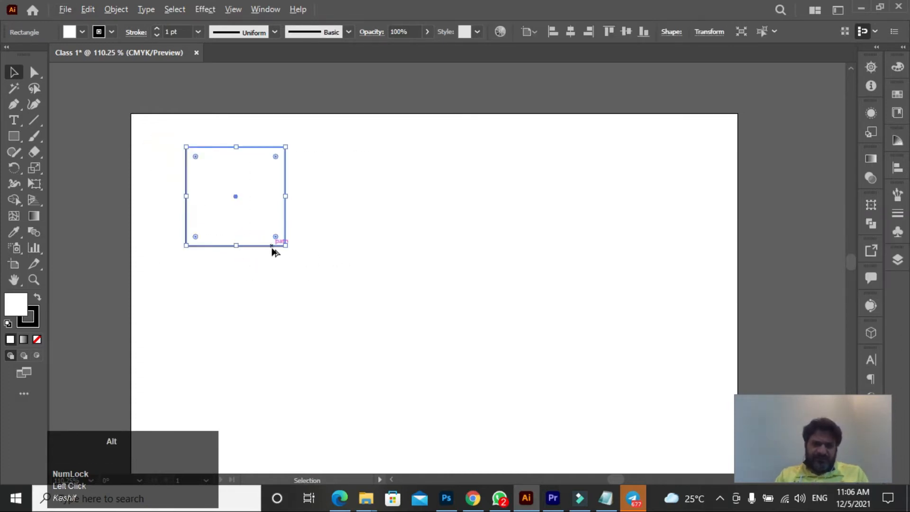
pyautogui.press('alt')
pyautogui.keyDown('alt'); pyautogui.keyDown('shift'); pyautogui.click(275, 246); pyautogui.keyUp('shift'); pyautogui.keyUp('alt')
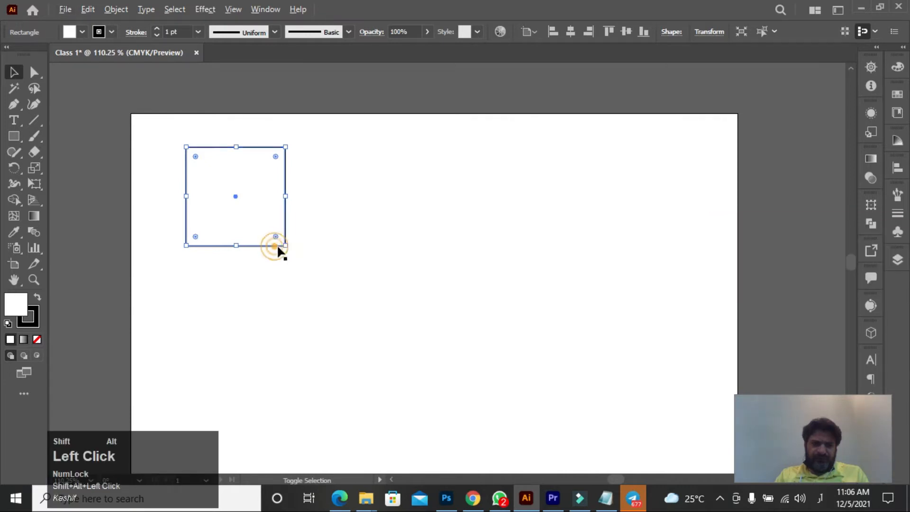
pyautogui.click(252, 246)
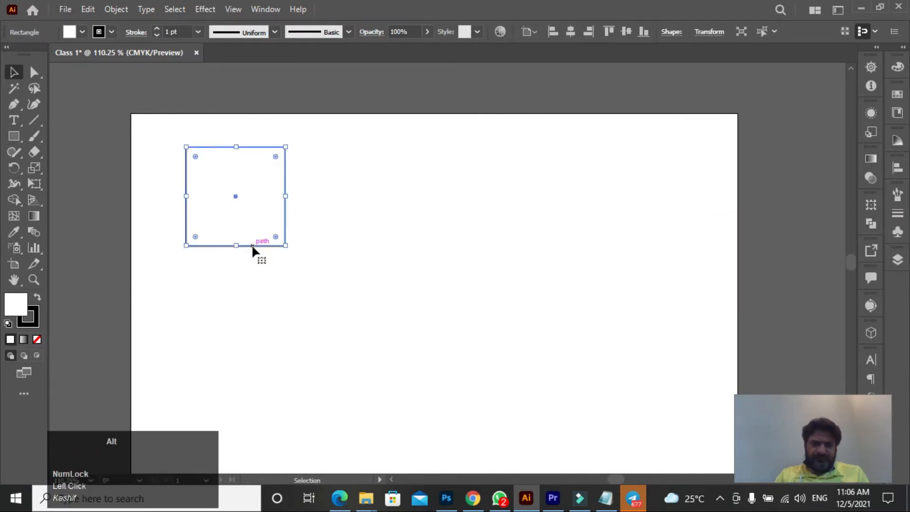
pyautogui.moveTo(252, 247); pyautogui.dragTo(368, 247)
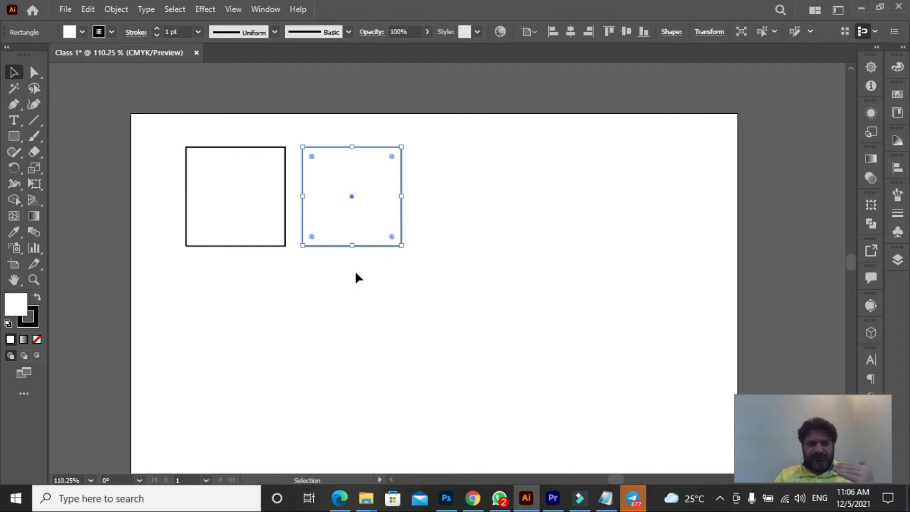
# Step: Select the second square and repeat the last duplication three times to form an evenly spaced row of five squares
pyautogui.click(294, 164)
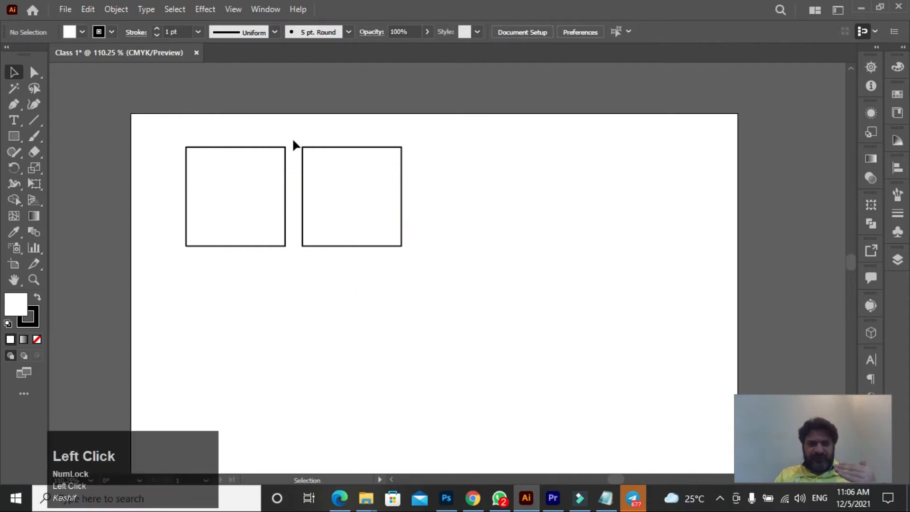
pyautogui.click(297, 262)
pyautogui.moveTo(302, 132); pyautogui.dragTo(370, 240)
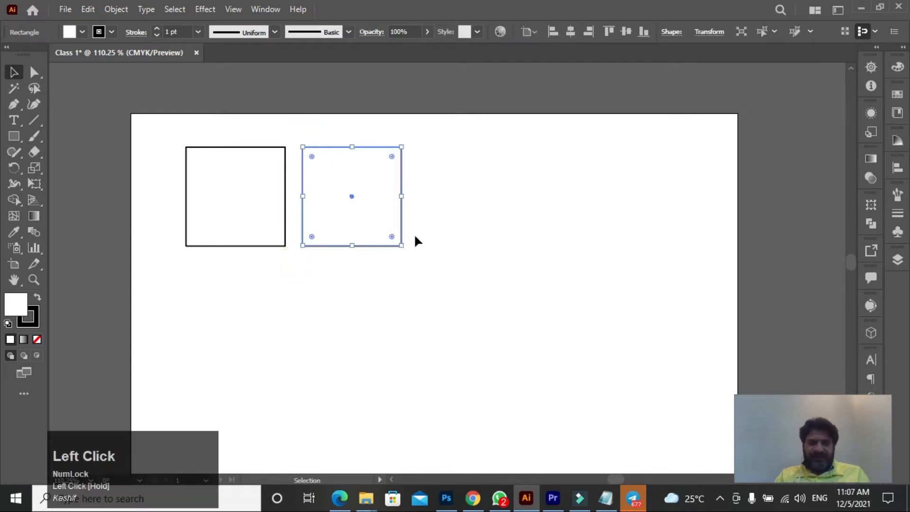
pyautogui.keyDown('ctrl'); pyautogui.click(405, 318); pyautogui.keyUp('ctrl')
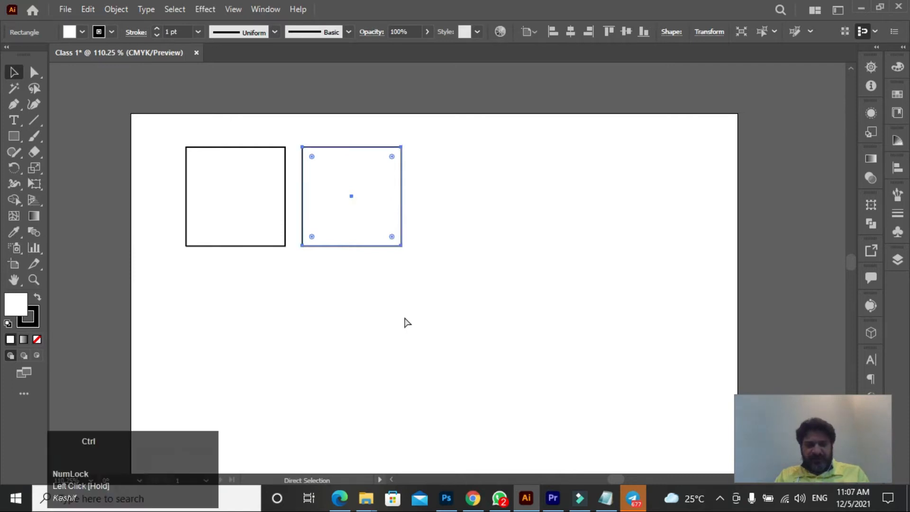
pyautogui.hotkey('ctrl', 'd')
pyautogui.hotkey('ctrl', 'd')
pyautogui.hotkey('ctrl', 'd')
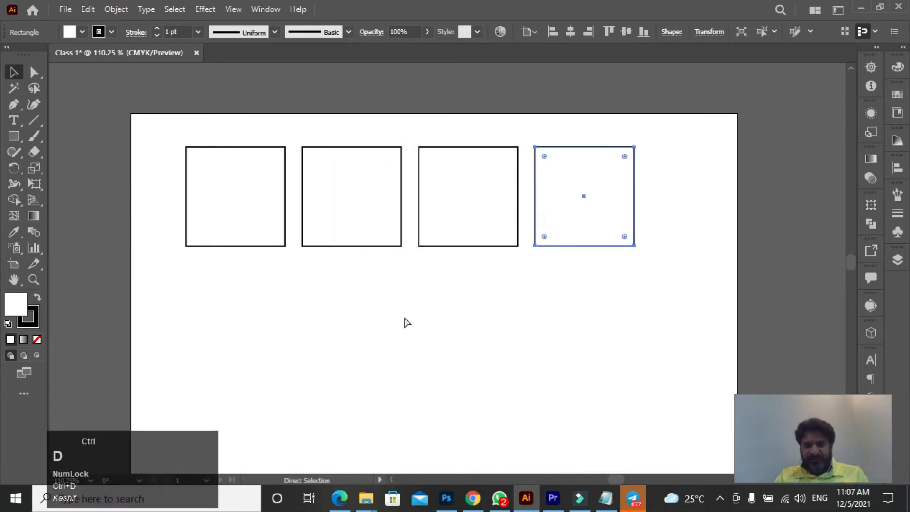
pyautogui.click(458, 317)
pyautogui.click(680, 199)
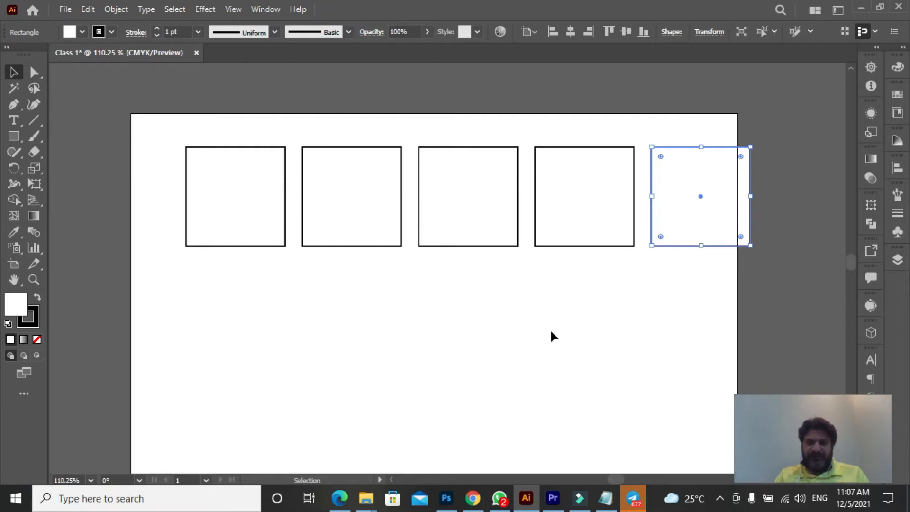
# Step: Select all five squares and scale the row down proportionally so it fits inside the artboard
pyautogui.click(471, 303)
pyautogui.moveTo(148, 122); pyautogui.dragTo(769, 298)
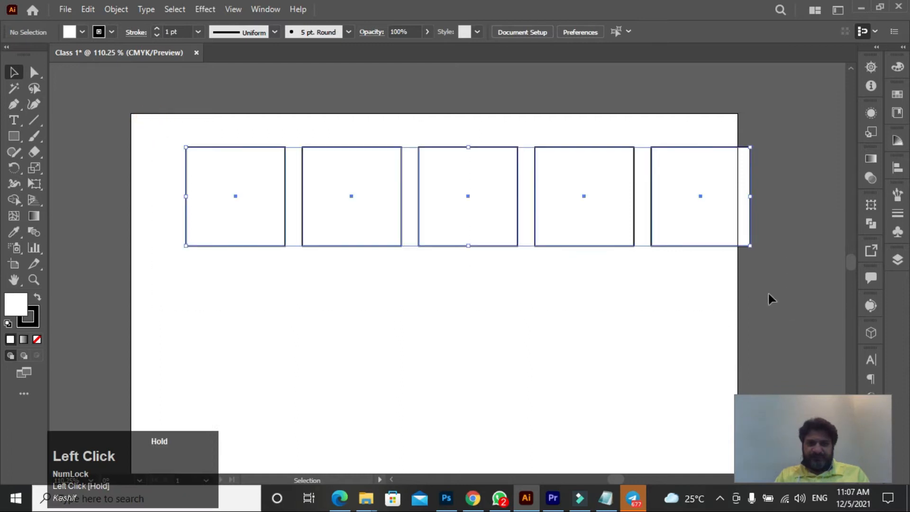
pyautogui.moveTo(751, 246); pyautogui.dragTo(449, 249)
pyautogui.click(378, 259)
# Step: Select the whole row of small squares and duplicate it straight below with a narrow gap
pyautogui.moveTo(136, 117); pyautogui.dragTo(582, 214)
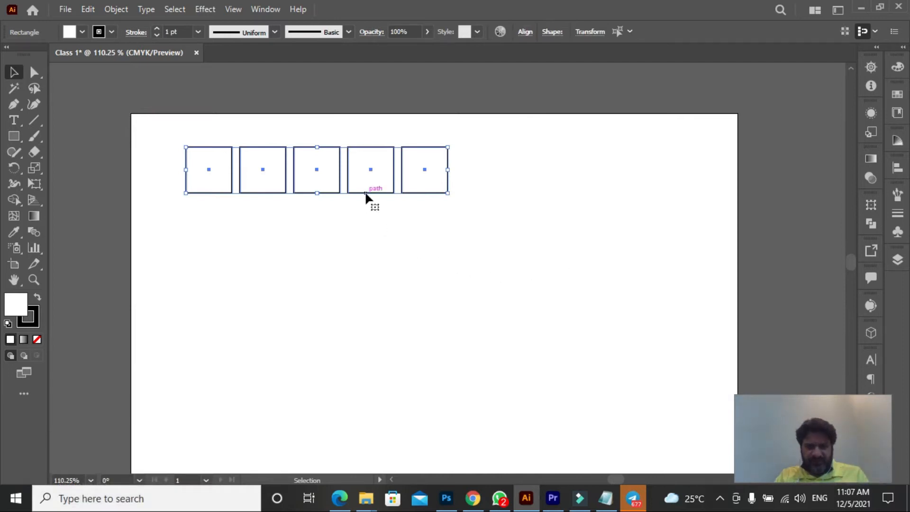
pyautogui.press('alt')
pyautogui.moveTo(365, 193); pyautogui.dragTo(362, 252)
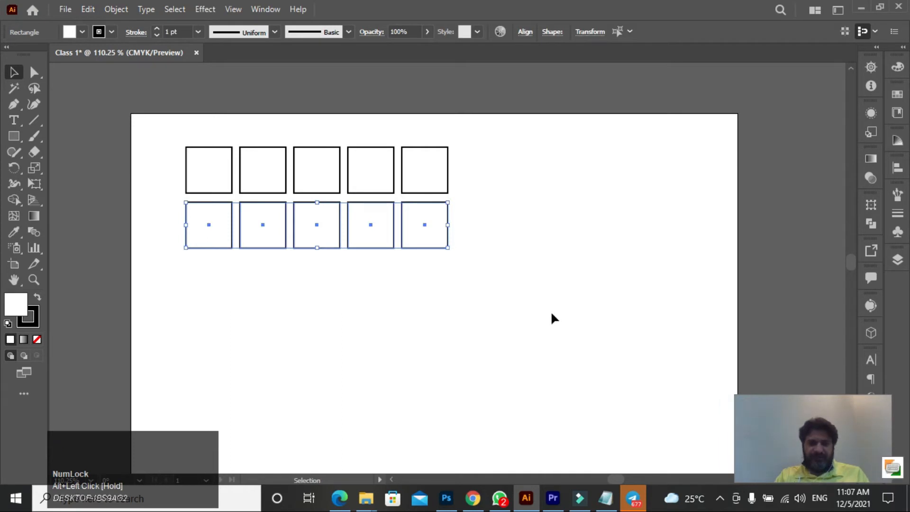
# Step: Repeat the row duplication twice to complete a grid of four rows of five squares
pyautogui.press('ctrl')
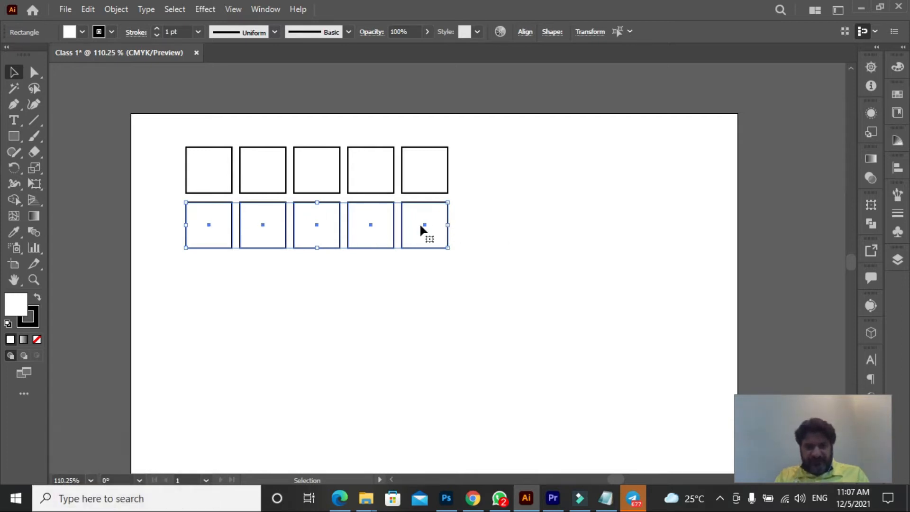
pyautogui.press('ctrl')
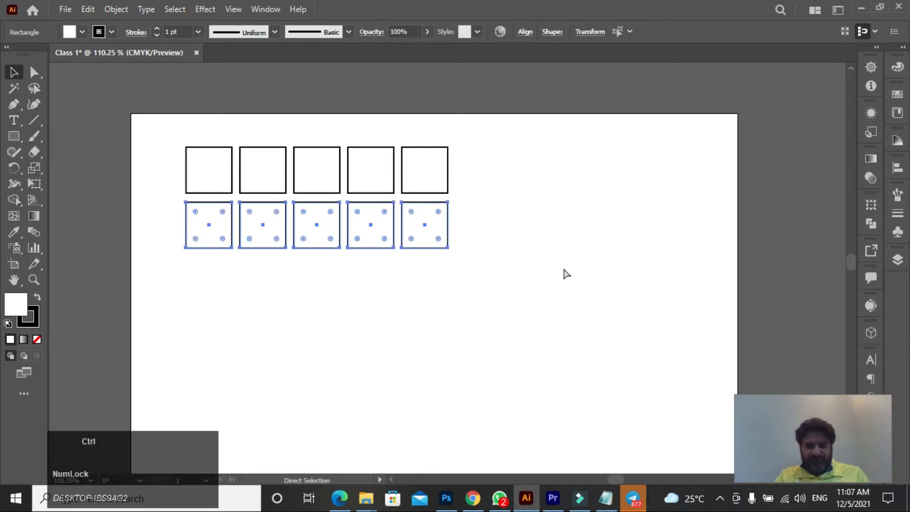
pyautogui.hotkey('ctrl', 'd')
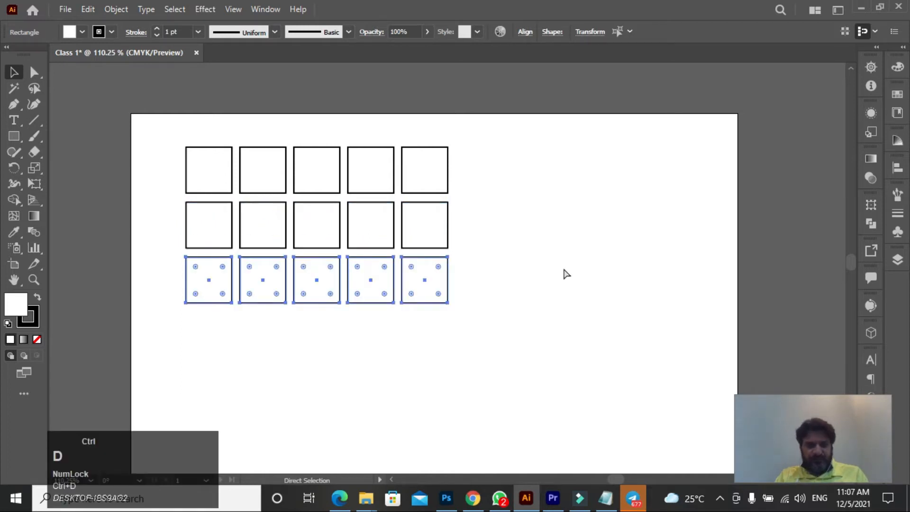
pyautogui.hotkey('ctrl', 'd')
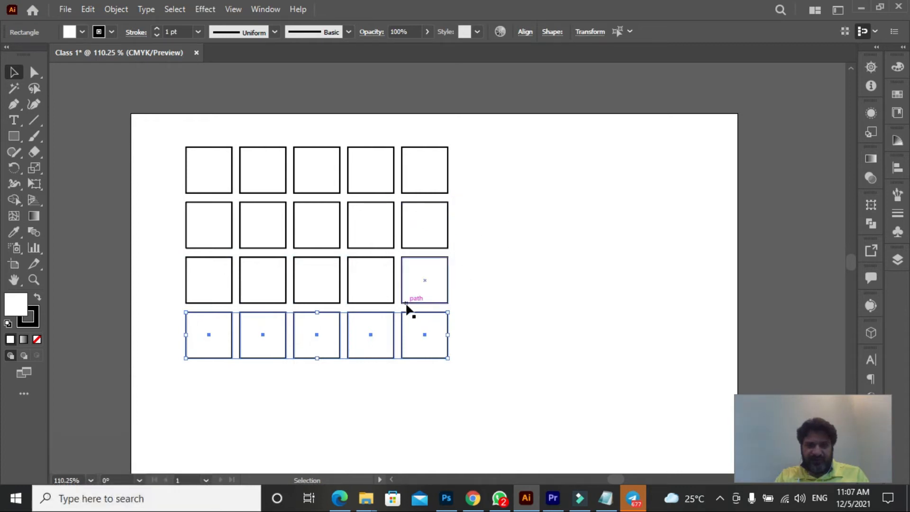
# Step: Repeat the row duplication downward until the grid has fifteen rows of five squares reaching the artboard's lower edge
pyautogui.scroll(-5, 505, 300)
pyautogui.press('ctrl')
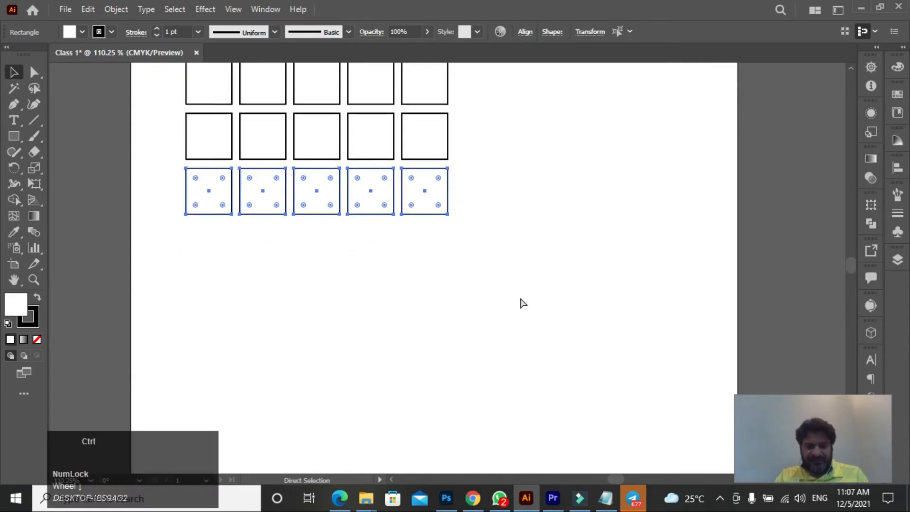
pyautogui.hotkey('ctrl', 'd')
pyautogui.hotkey('ctrl', 'd')
pyautogui.hotkey('ctrl', 'd')
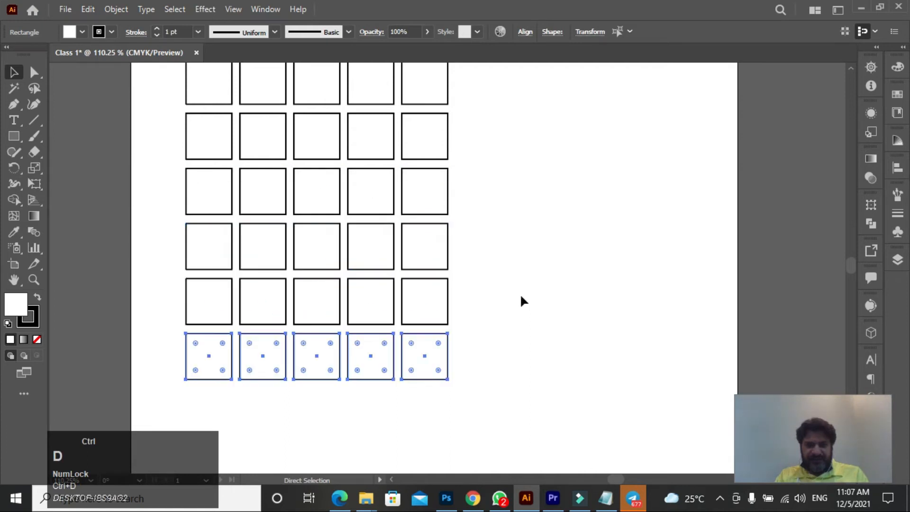
pyautogui.scroll(-6, 523, 301)
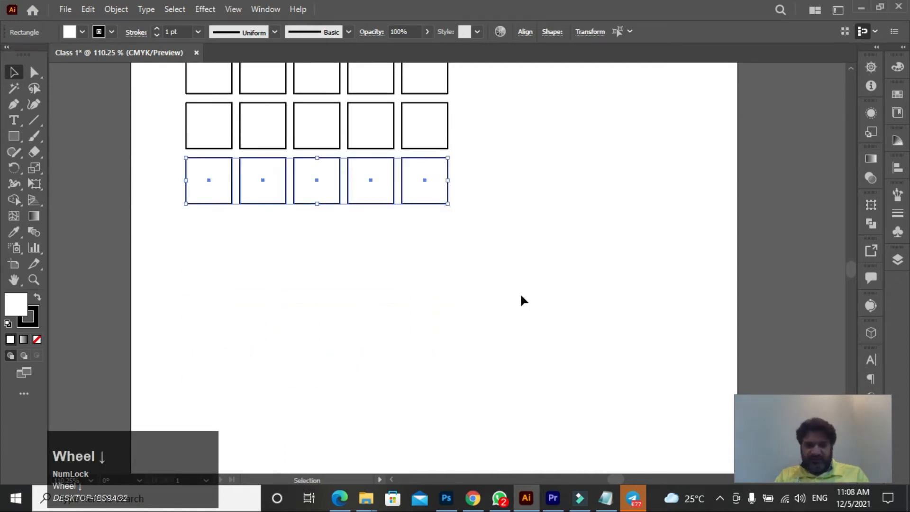
pyautogui.scroll(-1, 521, 296)
pyautogui.hotkey('ctrl', 'd')
pyautogui.hotkey('ctrl', 'd')
pyautogui.hotkey('ctrl', 'd')
pyautogui.hotkey('ctrl', 'd')
pyautogui.hotkey('ctrl', 'd')
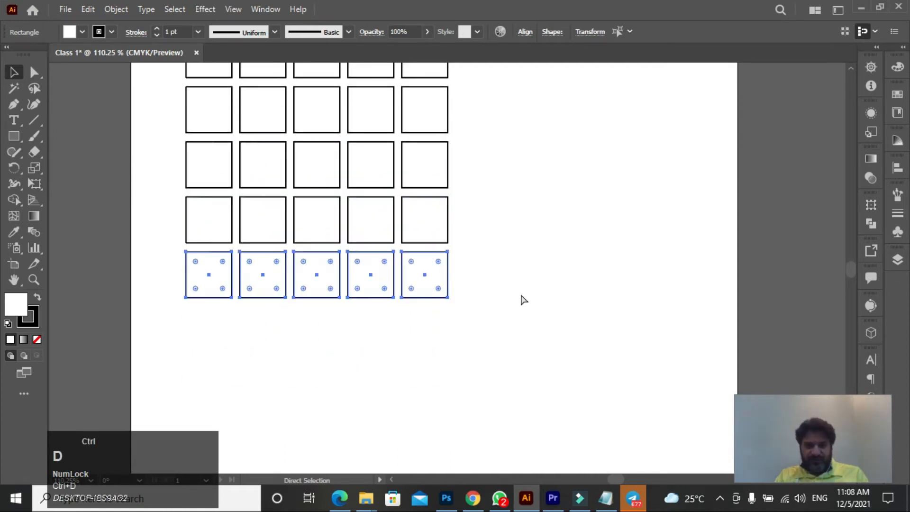
pyautogui.scroll(-2, 523, 299)
pyautogui.scroll(-2, 521, 296)
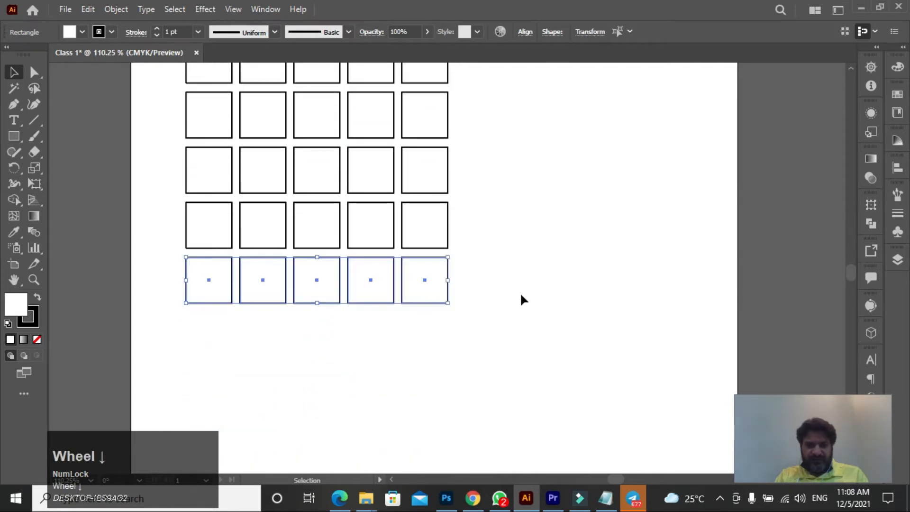
pyautogui.hotkey('ctrl', 'd')
pyautogui.hotkey('ctrl', 'd')
pyautogui.hotkey('ctrl', 'd')
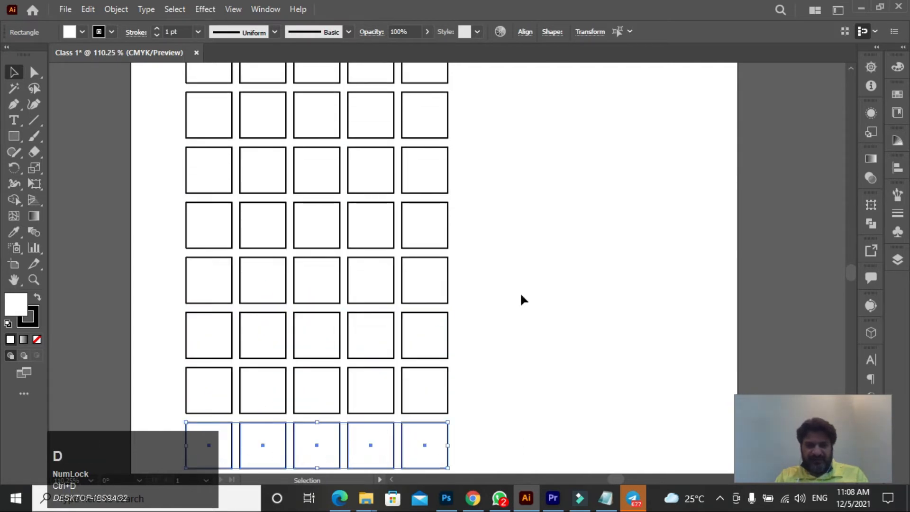
pyautogui.scroll(-2, 522, 291)
pyautogui.scroll(3, 522, 289)
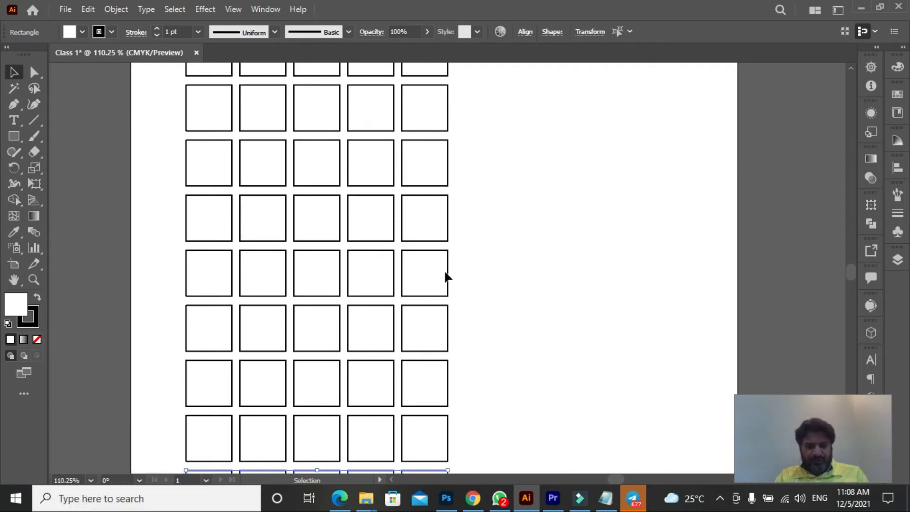
# Step: Select all fifteen rows and move the grid slightly up and left within the artboard
pyautogui.press('z')
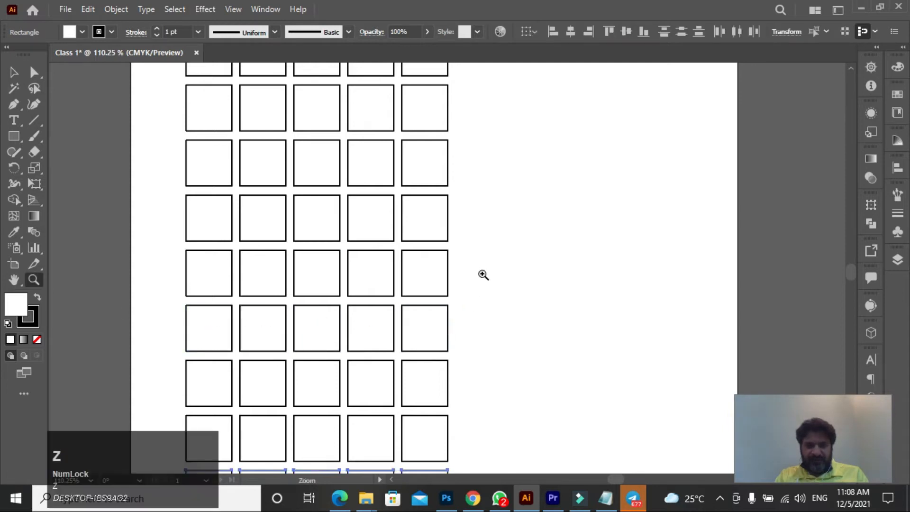
pyautogui.keyDown('alt'); pyautogui.click(490, 240); pyautogui.keyUp('alt')
pyautogui.keyDown('alt'); pyautogui.click(470, 223); pyautogui.keyUp('alt')
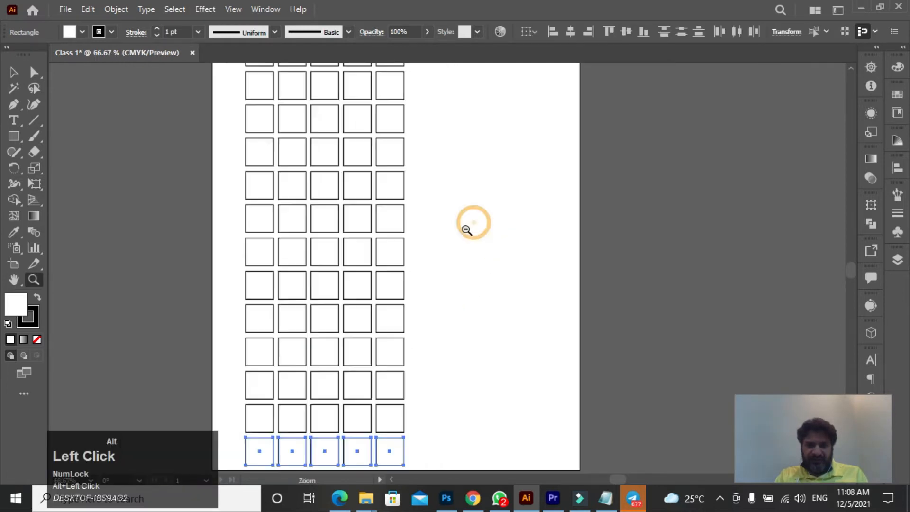
pyautogui.keyDown('alt'); pyautogui.click(453, 246); pyautogui.keyUp('alt')
pyautogui.keyDown('alt'); pyautogui.click(475, 233); pyautogui.keyUp('alt')
pyautogui.moveTo(461, 269); pyautogui.dragTo(465, 250)
pyautogui.click(444, 272)
pyautogui.click(14, 72)
pyautogui.click(160, 145)
pyautogui.moveTo(218, 84); pyautogui.dragTo(443, 459)
pyautogui.moveTo(315, 178); pyautogui.dragTo(305, 175)
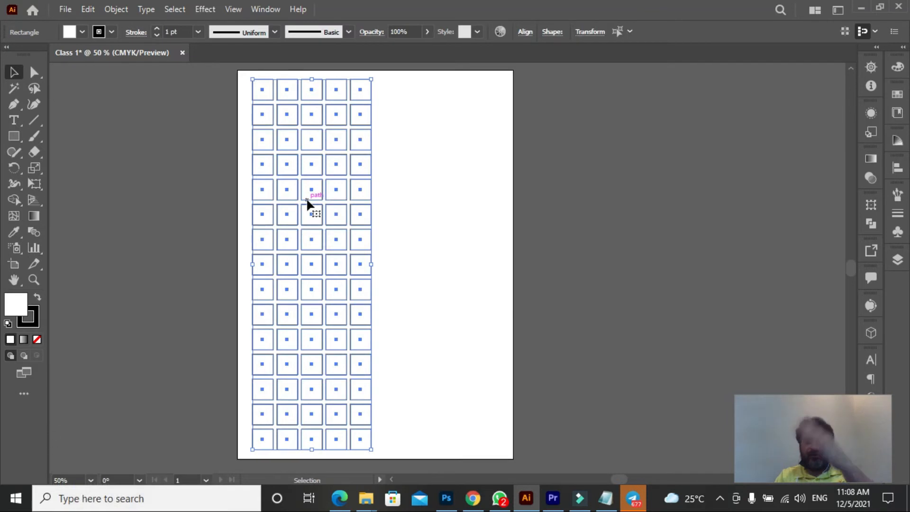
# Step: Duplicate the selected grid to its right with a narrow gap, repeat the duplication once and deselect
pyautogui.moveTo(306, 203); pyautogui.dragTo(434, 213)
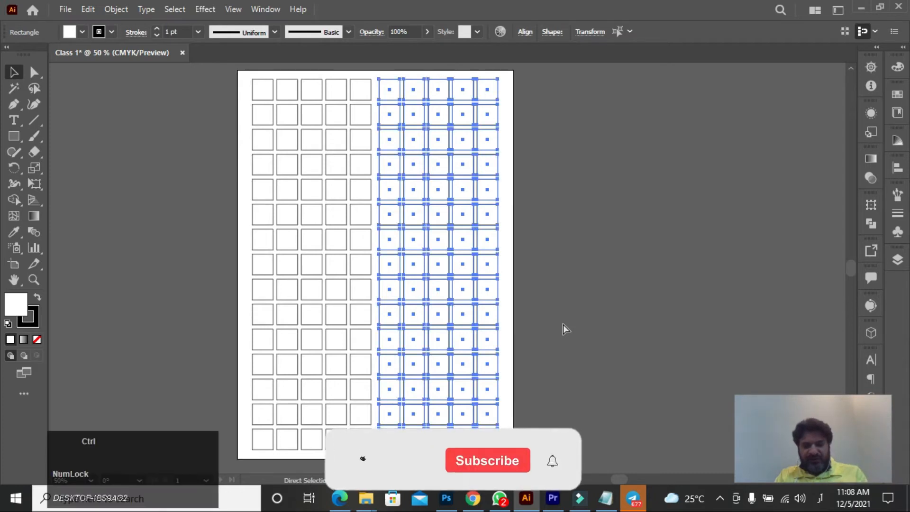
pyautogui.hotkey('ctrl', 'd')
pyautogui.click(704, 225)
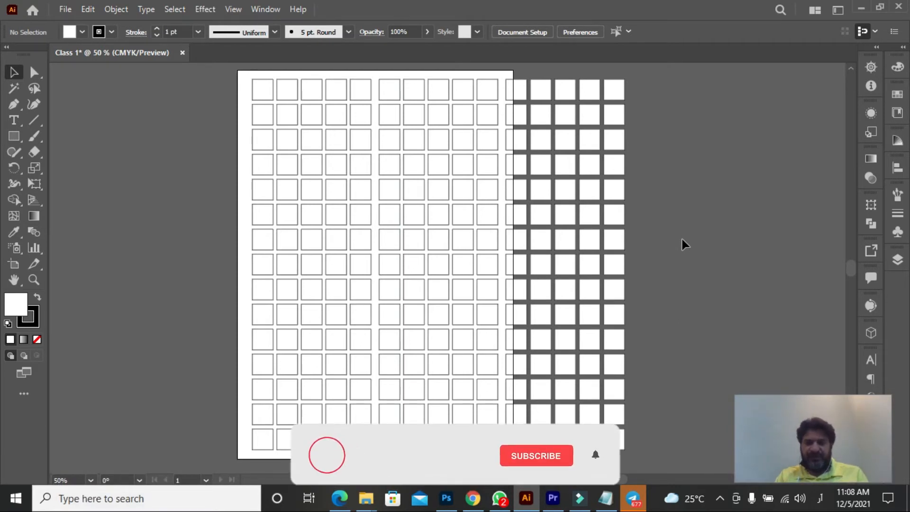
# Step: Select the third block of squares extending beyond the artboard's right edge and delete it
pyautogui.click(683, 240)
pyautogui.moveTo(675, 75); pyautogui.dragTo(506, 447)
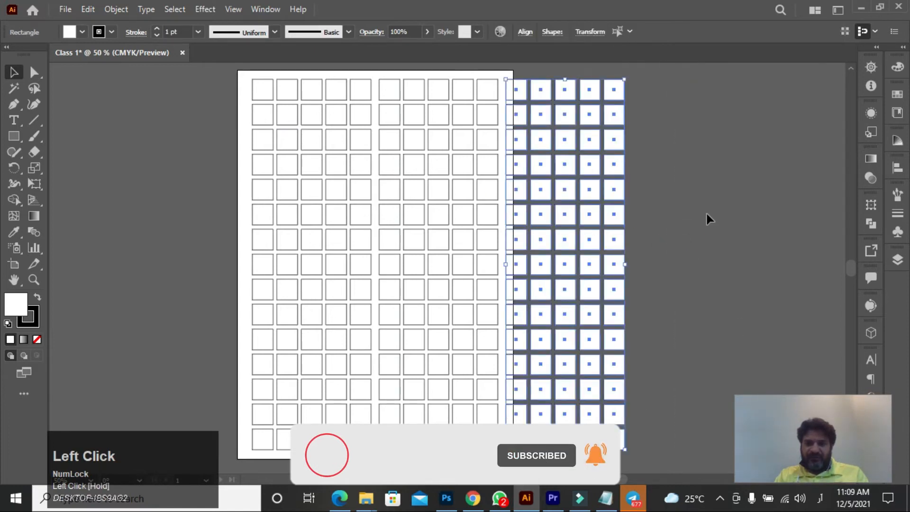
pyautogui.click(691, 153)
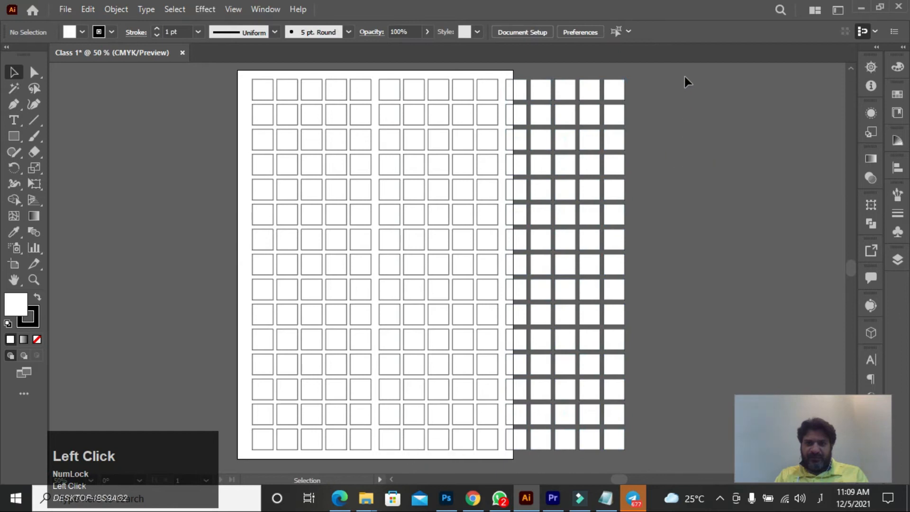
pyautogui.moveTo(684, 76); pyautogui.dragTo(516, 456)
pyautogui.press('Delete')
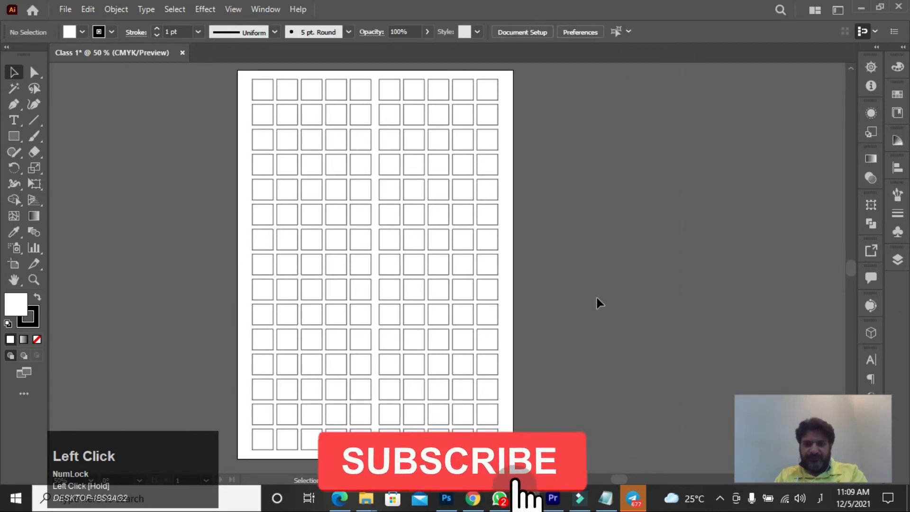
# Step: Try to select the first and third rows of squares with separate marquees and with one marquee across both
pyautogui.scroll(3, 587, 295)
pyautogui.press('z')
pyautogui.click(392, 248)
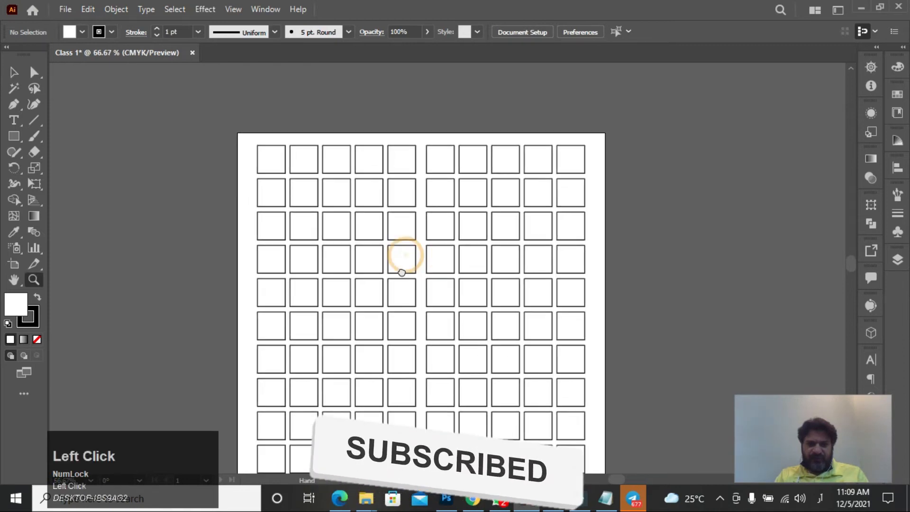
pyautogui.click(14, 72)
pyautogui.click(98, 197)
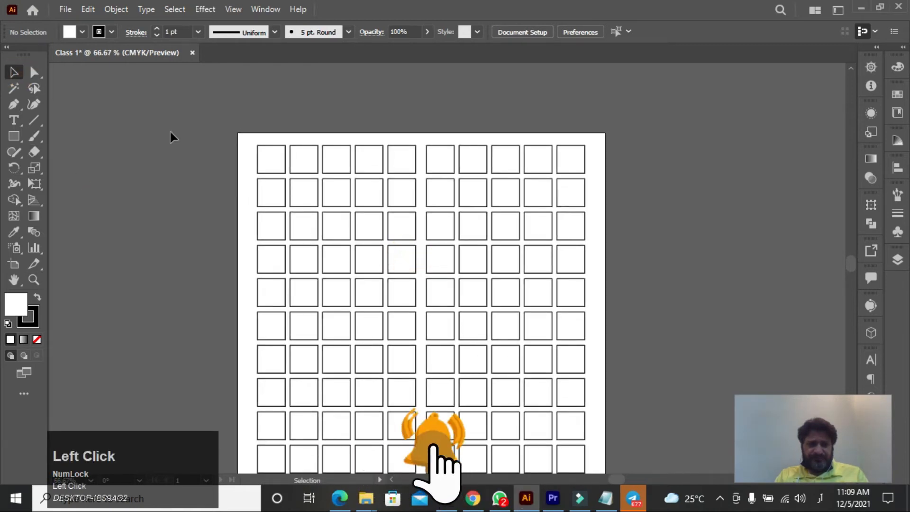
pyautogui.moveTo(219, 152); pyautogui.dragTo(588, 158)
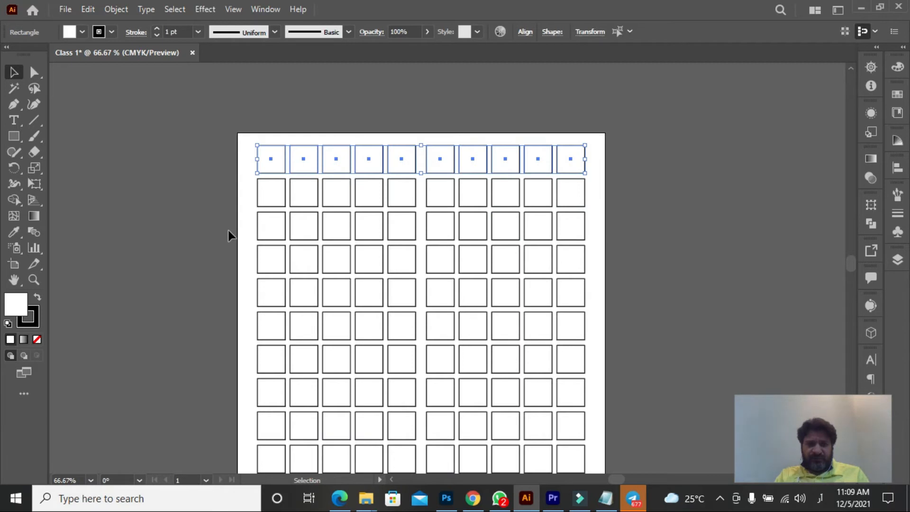
pyautogui.moveTo(228, 229); pyautogui.dragTo(606, 233)
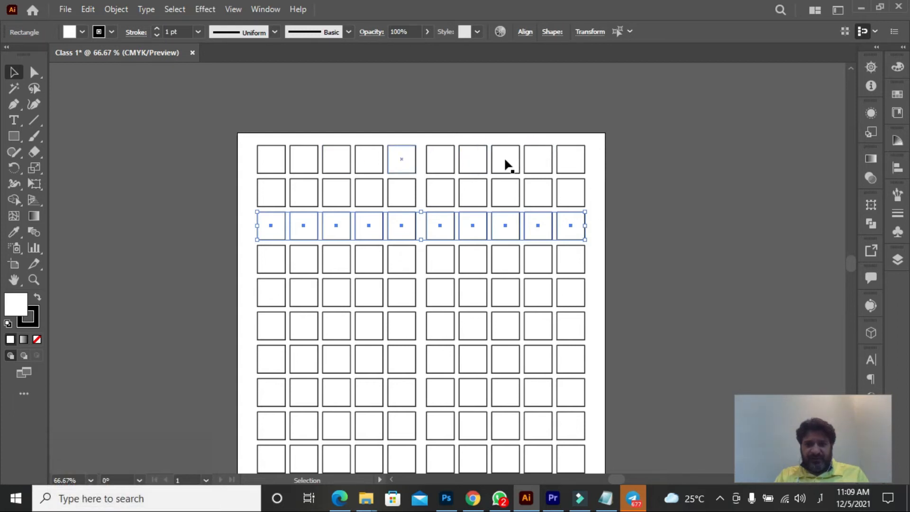
pyautogui.click(238, 145)
pyautogui.moveTo(238, 134); pyautogui.dragTo(600, 232)
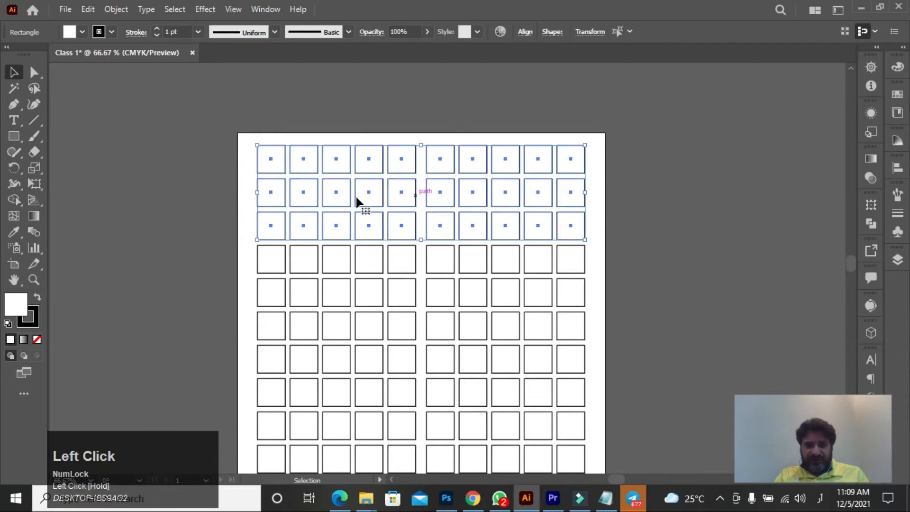
pyautogui.click(230, 203)
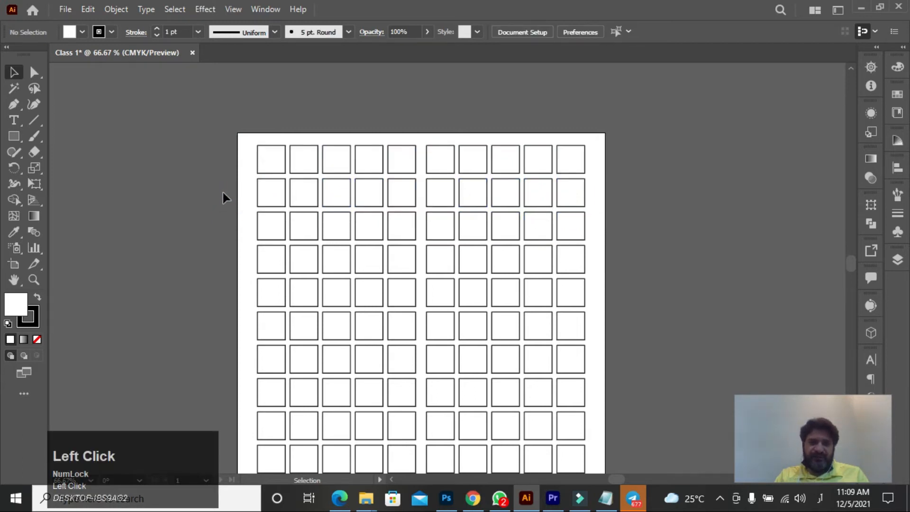
pyautogui.moveTo(241, 154); pyautogui.dragTo(605, 168)
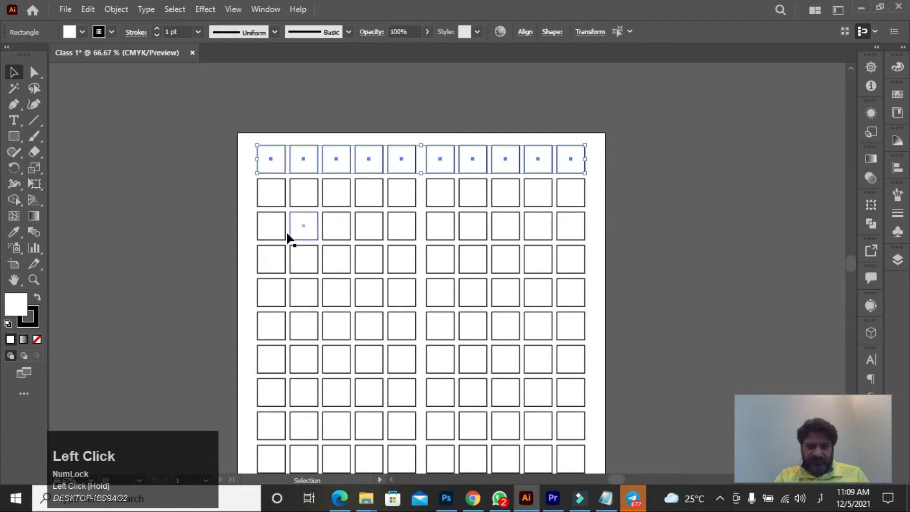
pyautogui.click(246, 207)
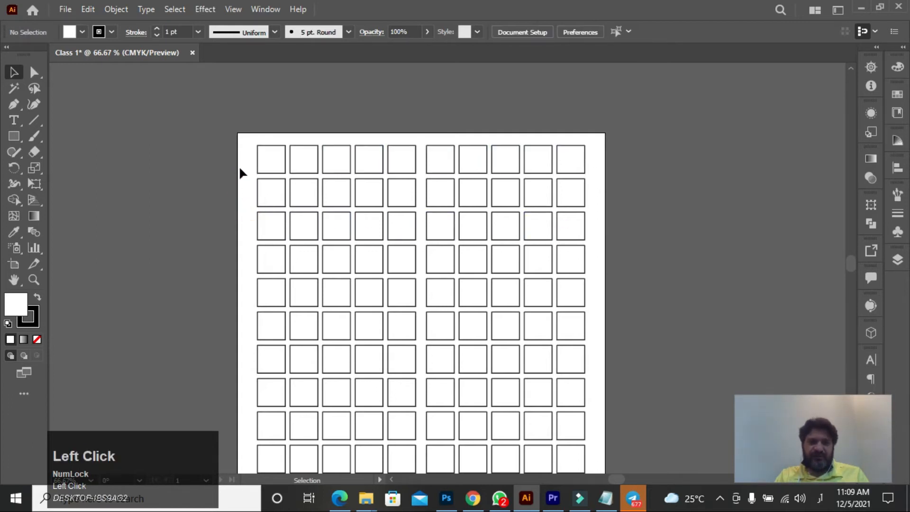
# Step: Select every other row of squares together, from the first row to the last, and delete them
pyautogui.moveTo(240, 150); pyautogui.dragTo(608, 175)
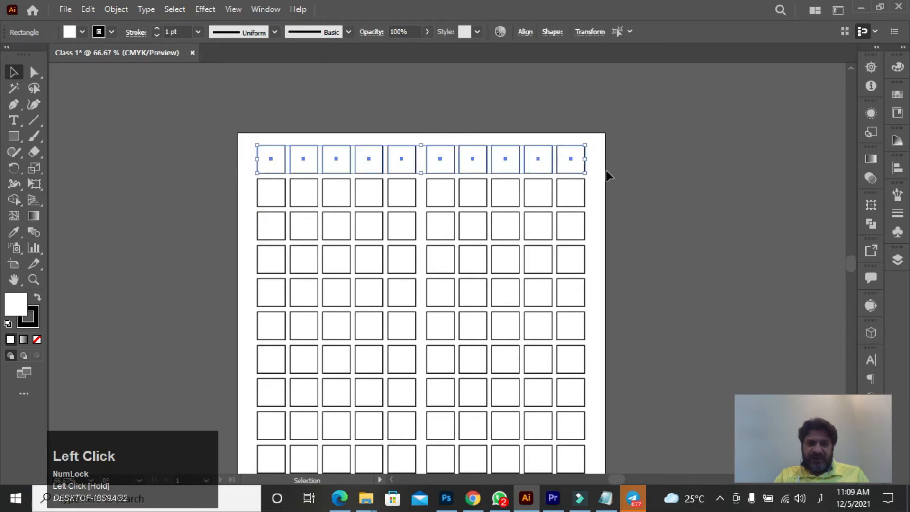
pyautogui.moveTo(597, 221); pyautogui.dragTo(236, 238)
pyautogui.moveTo(240, 281)
pyautogui.mouseDown()
pyautogui.moveTo(591, 289)
pyautogui.moveTo(249, 286)
pyautogui.moveTo(247, 297)
pyautogui.mouseUp()
pyautogui.scroll(-1, 620, 312)
pyautogui.scroll(-2, 247, 298)
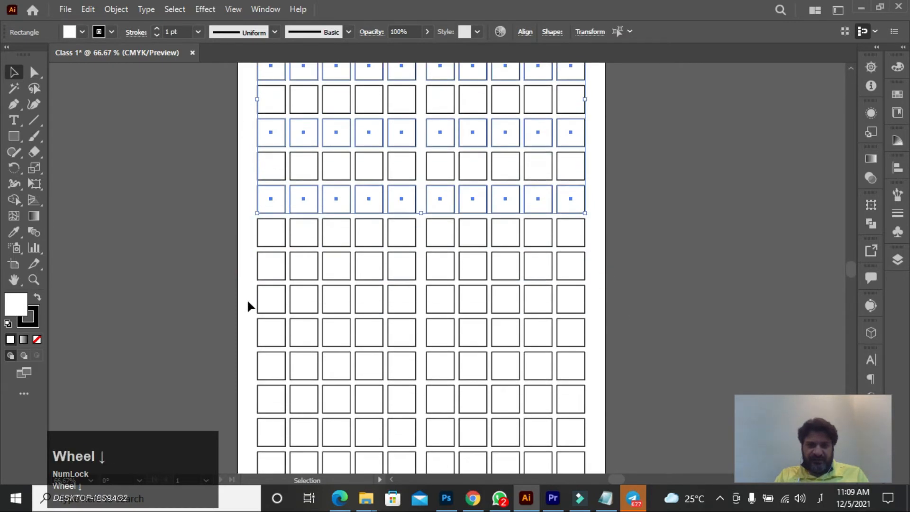
pyautogui.moveTo(252, 266)
pyautogui.mouseDown()
pyautogui.moveTo(594, 267)
pyautogui.moveTo(246, 263)
pyautogui.mouseUp()
pyautogui.scroll(-2, 602, 298)
pyautogui.moveTo(240, 313); pyautogui.dragTo(594, 329)
pyautogui.moveTo(597, 381); pyautogui.dragTo(248, 386)
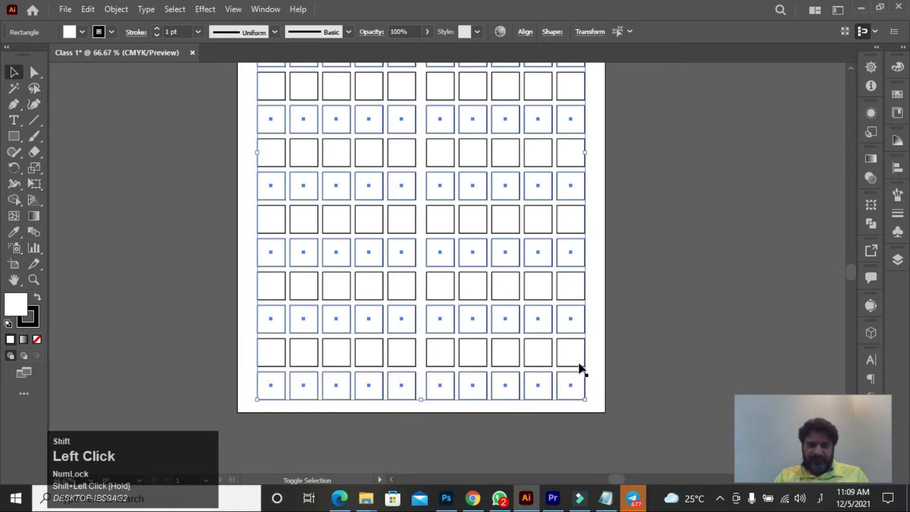
pyautogui.scroll(5, 658, 314)
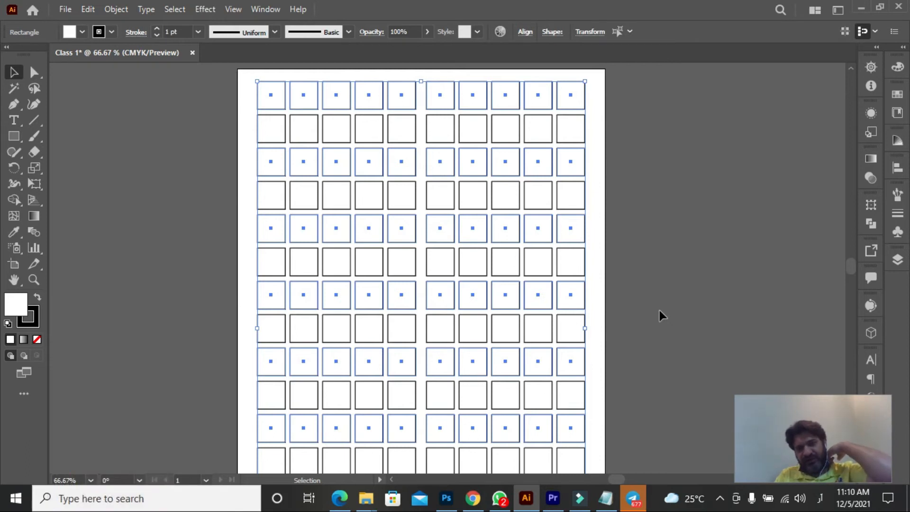
pyautogui.press('Delete')
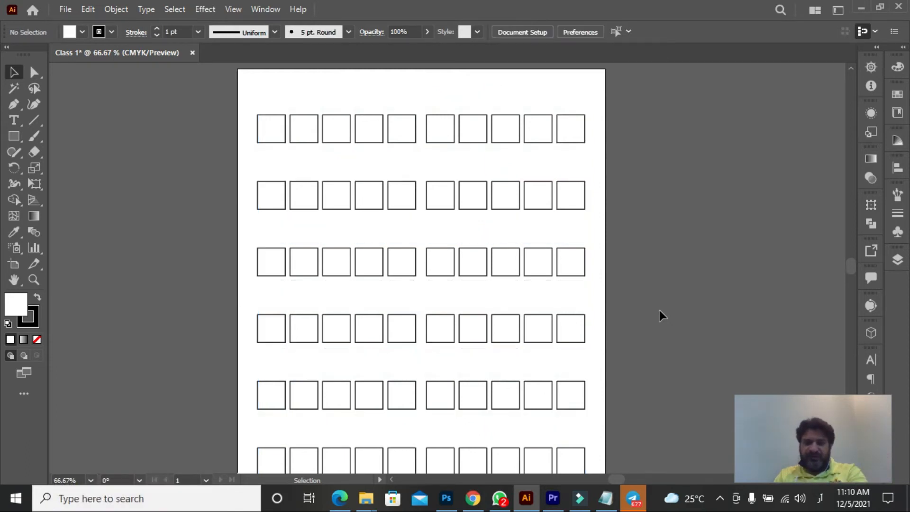
# Step: Select all the remaining rows of squares and delete them to empty the artboard
pyautogui.scroll(-4, 650, 311)
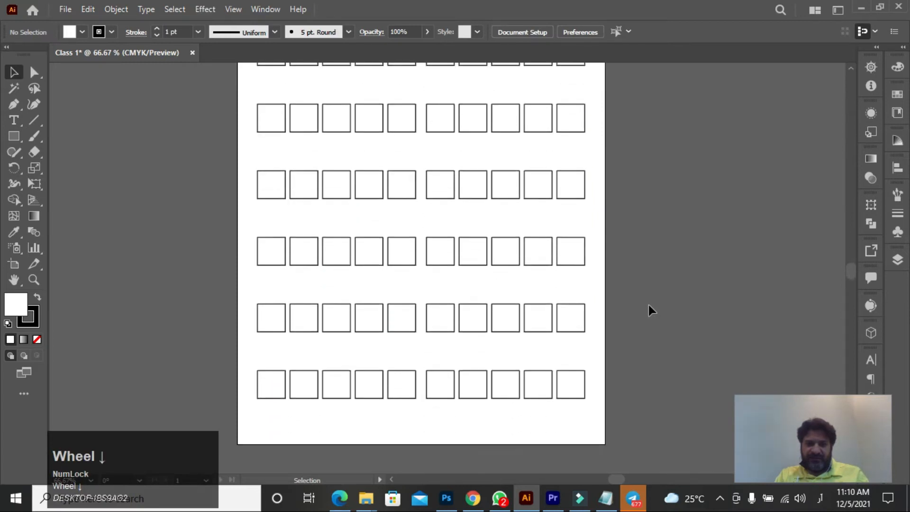
pyautogui.scroll(4, 648, 309)
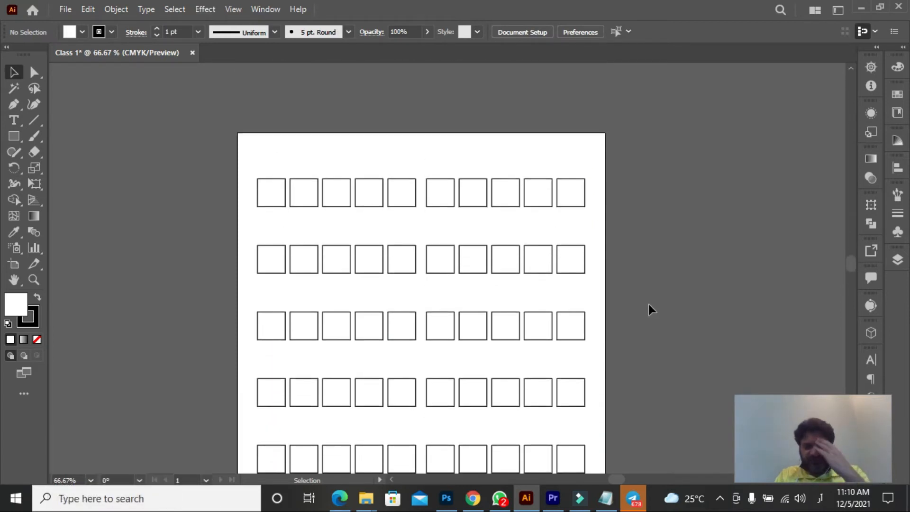
pyautogui.hotkey('ctrl', 'a')
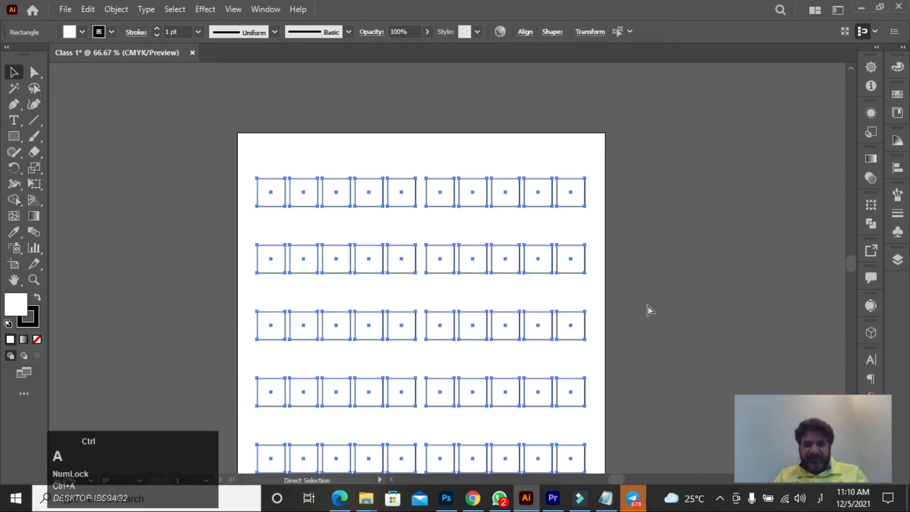
pyautogui.press('Delete')
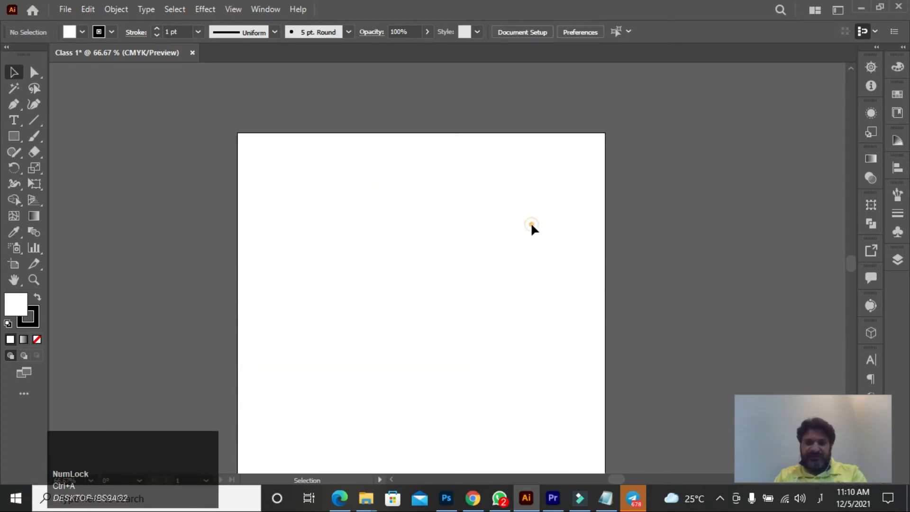
# Step: Switch to the Polygon tool, draw a freehand triangle of about 2.2 in radius over the artboard's upper-left corner and undo it
pyautogui.press('z')
pyautogui.click(406, 229)
pyautogui.moveTo(470, 248); pyautogui.dragTo(438, 224)
pyautogui.click(18, 72)
pyautogui.click(246, 214)
pyautogui.moveTo(13, 138); pyautogui.dragTo(71, 182)
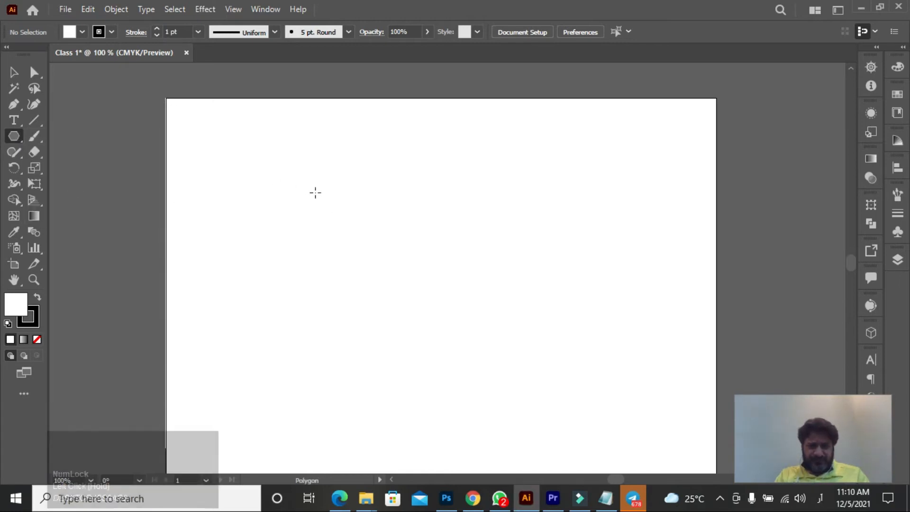
pyautogui.moveTo(242, 165); pyautogui.dragTo(357, 259)
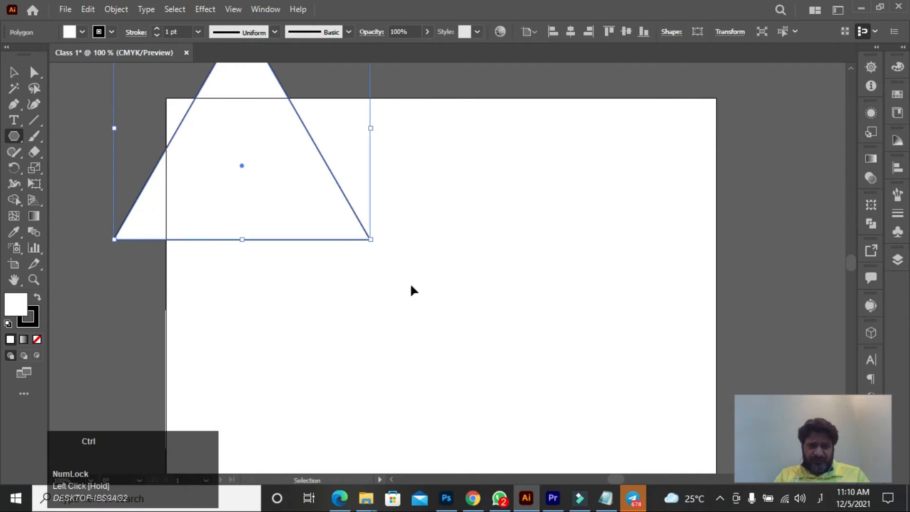
pyautogui.hotkey('ctrl', 'z')
# Step: Create a polygon on the artboard with a radius of 4 in and 6 sides
pyautogui.click(341, 201)
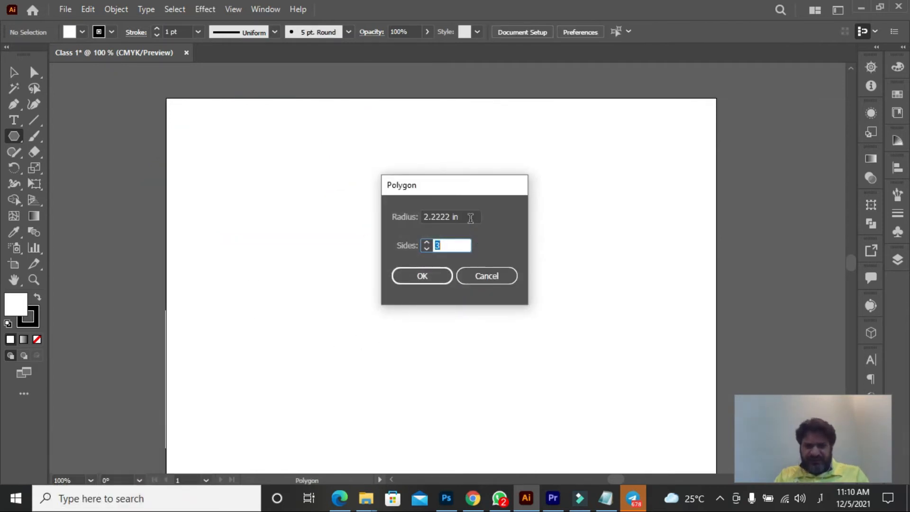
pyautogui.moveTo(471, 218); pyautogui.dragTo(344, 228)
pyautogui.write('4')
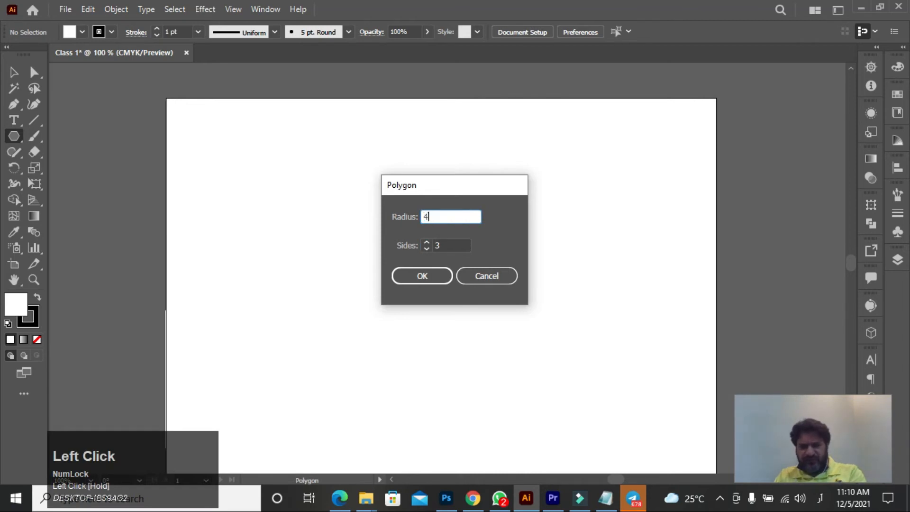
pyautogui.click(443, 247)
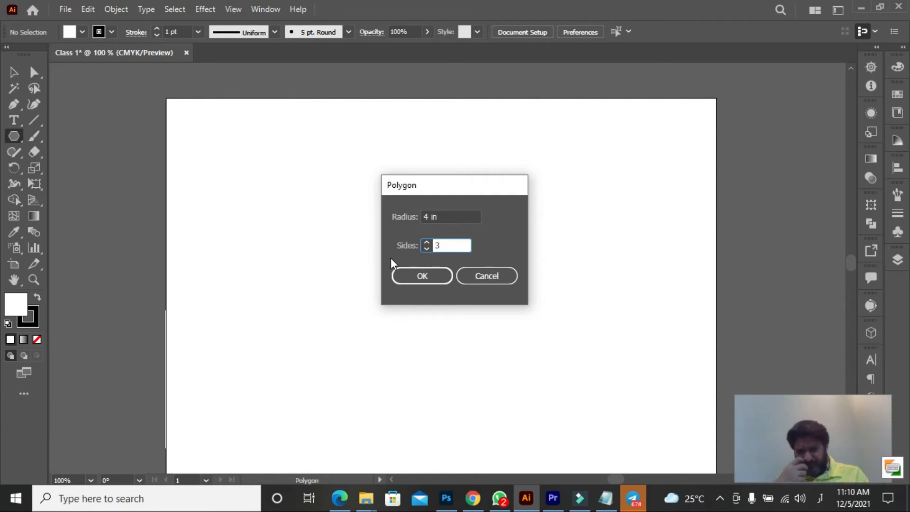
pyautogui.click(428, 242)
pyautogui.click(426, 277)
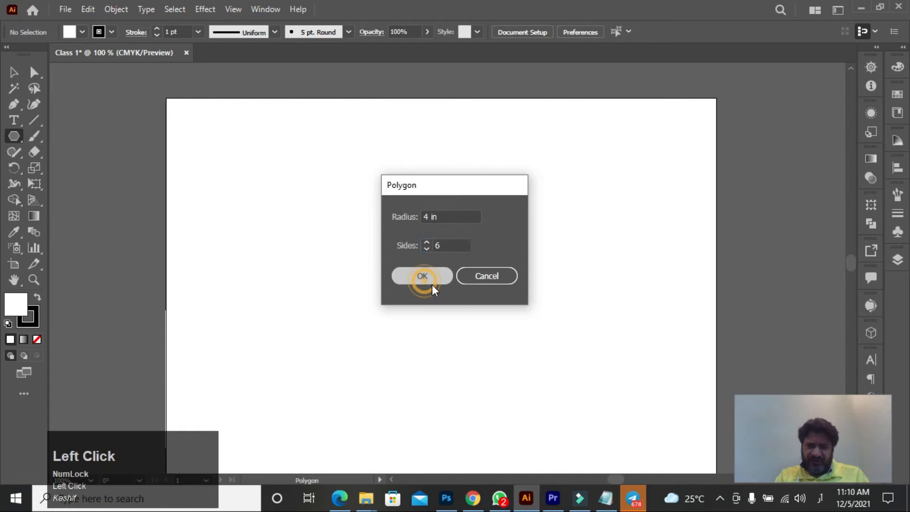
# Step: Move the hexagon to the artboard's upper-left corner and scale it down proportionally to a small cell, leaving a margin around it
pyautogui.click(19, 74)
pyautogui.click(680, 237)
pyautogui.click(556, 222)
pyautogui.moveTo(611, 203); pyautogui.dragTo(250, 160)
pyautogui.moveTo(273, 190); pyautogui.dragTo(260, 175)
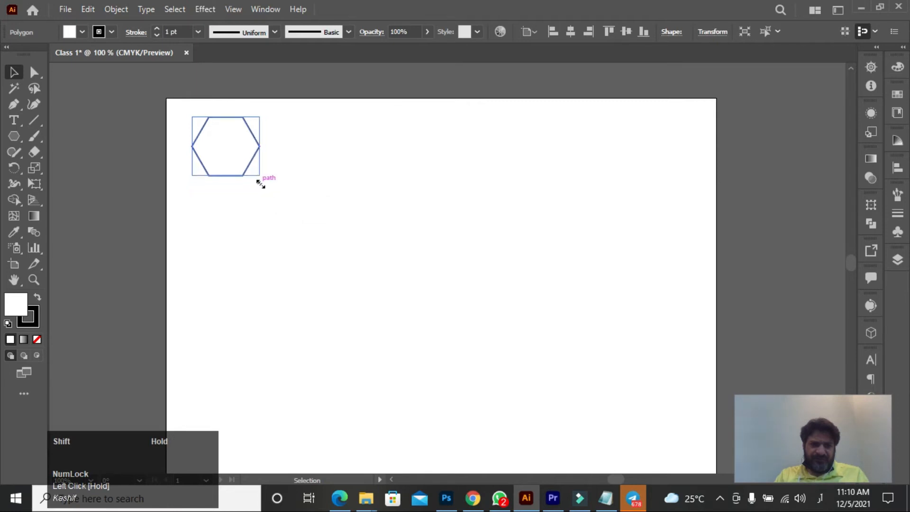
pyautogui.click(271, 220)
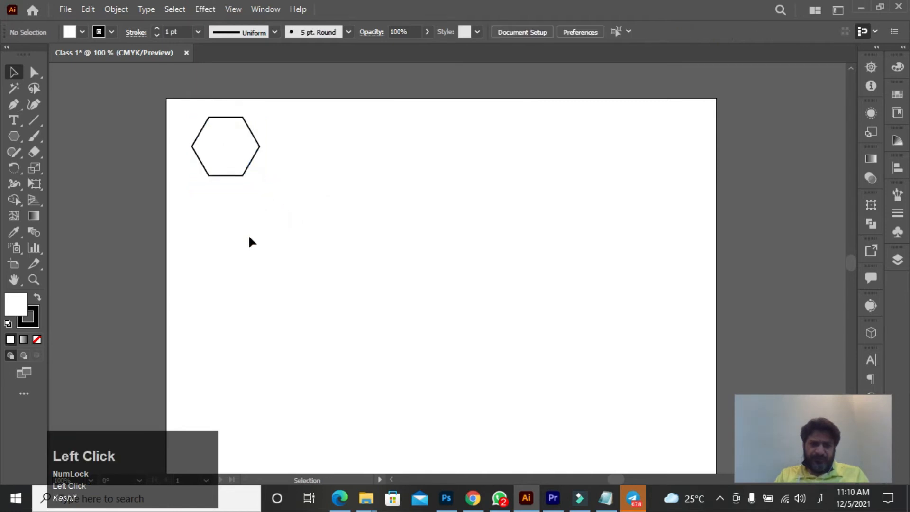
# Step: Duplicate the hexagon straight down, leaving a narrow gap below the original
pyautogui.click(226, 177)
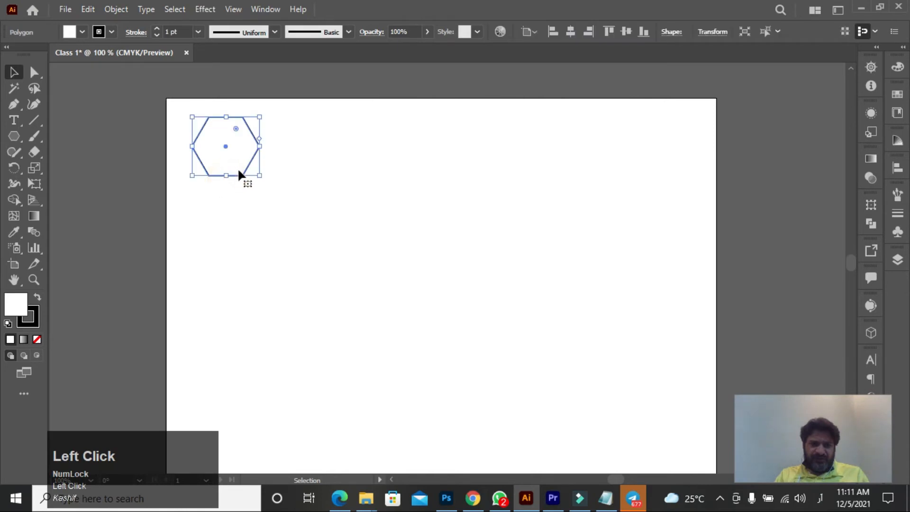
pyautogui.press('alt')
pyautogui.click(245, 168)
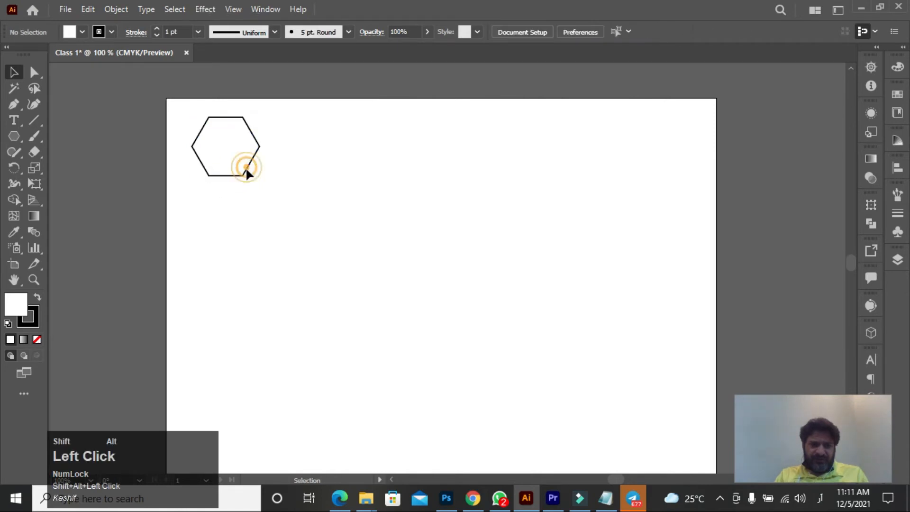
pyautogui.keyDown('shift'); pyautogui.click(235, 175); pyautogui.keyUp('shift')
pyautogui.moveTo(236, 176); pyautogui.dragTo(232, 241)
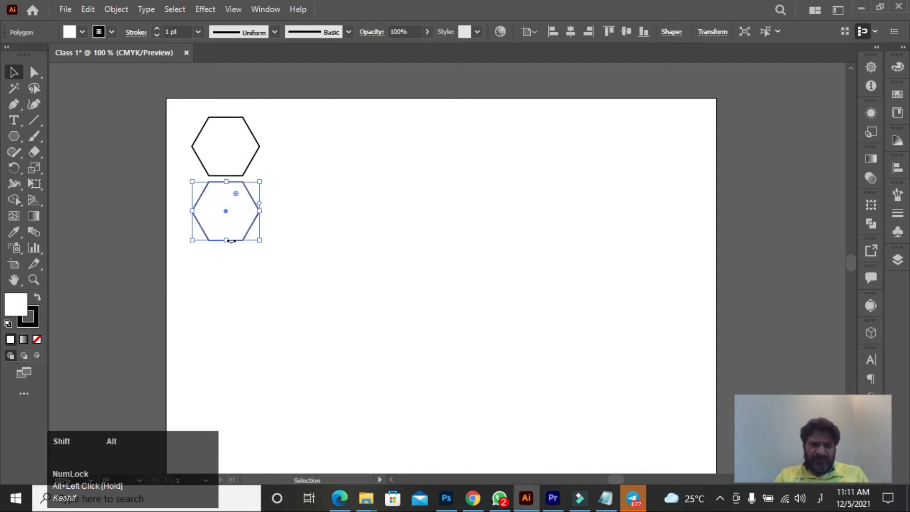
pyautogui.click(368, 236)
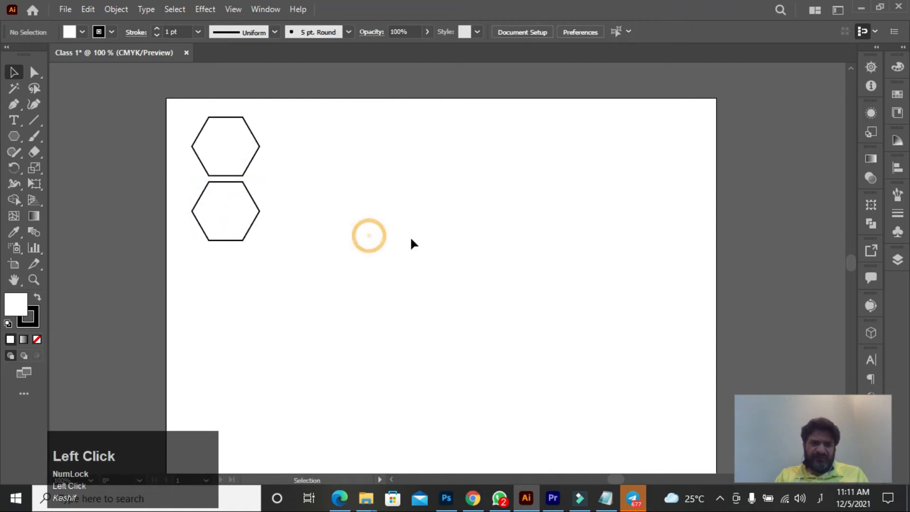
# Step: Repeat the duplication from the second hexagon ten times to build a column of 12 hexagons down to the artboard's lower edge
pyautogui.click(193, 211)
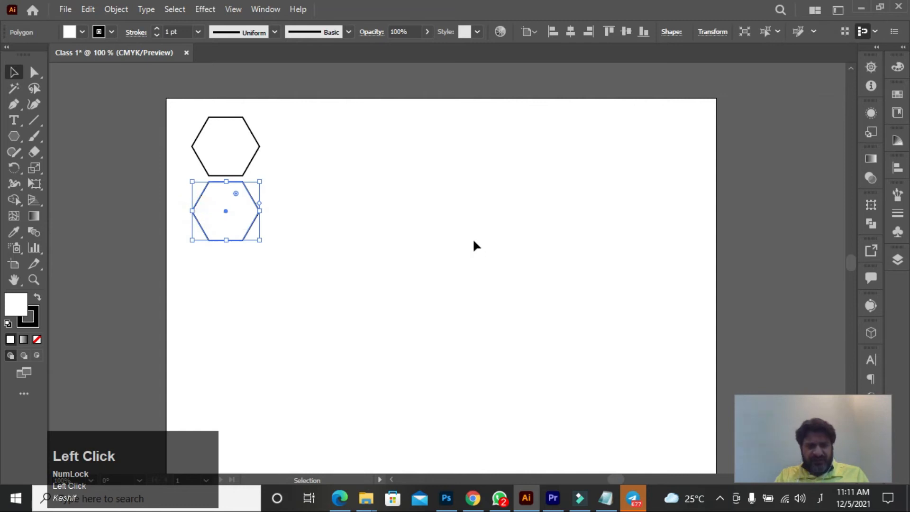
pyautogui.press('ctrl')
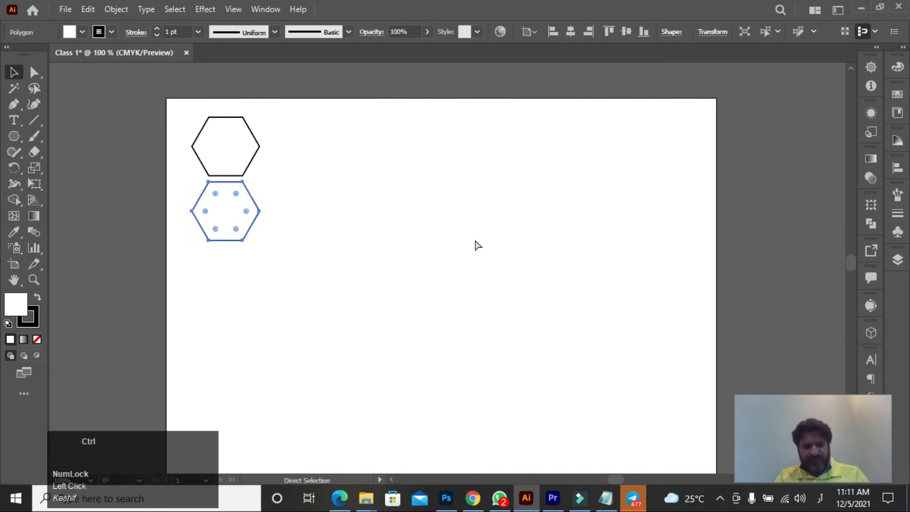
pyautogui.hotkey('ctrl', 'd')
pyautogui.hotkey('ctrl', 'd')
pyautogui.hotkey('ctrl', 'd')
pyautogui.hotkey('ctrl', 'd')
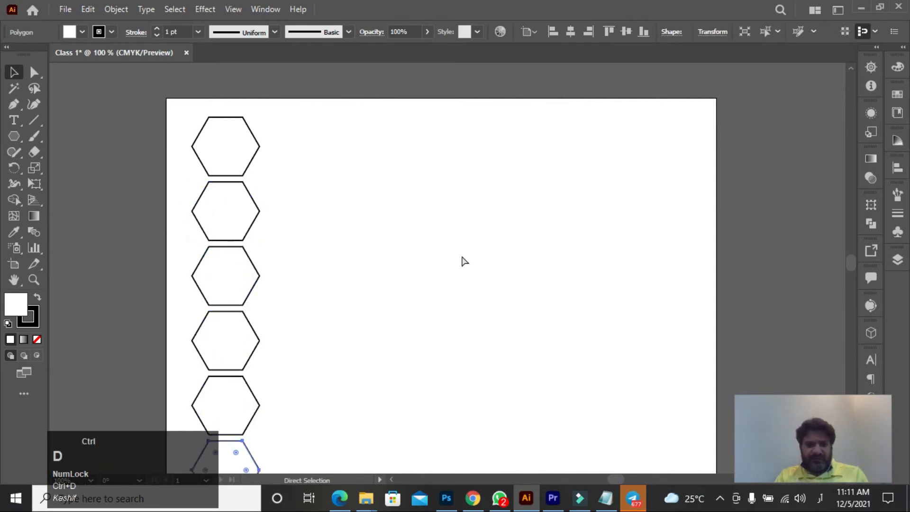
pyautogui.scroll(-2, 441, 307)
pyautogui.scroll(-4, 441, 306)
pyautogui.hotkey('ctrl', 'd')
pyautogui.hotkey('ctrl', 'd')
pyautogui.hotkey('ctrl', 'd')
pyautogui.hotkey('ctrl', 'd')
pyautogui.scroll(-3, 451, 297)
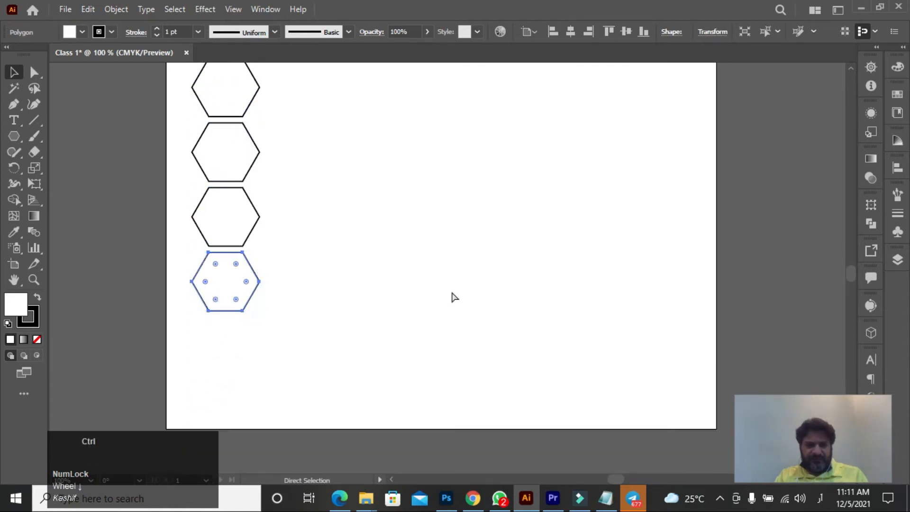
pyautogui.hotkey('ctrl', 'd')
pyautogui.hotkey('ctrl', 'd')
pyautogui.click(448, 294)
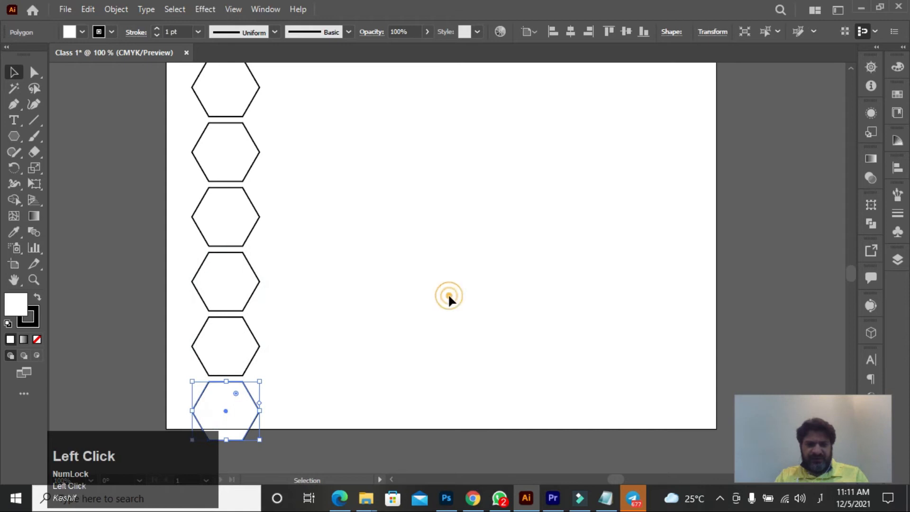
# Step: Select the whole column of hexagons and scale it down slightly so it fits within the artboard's height
pyautogui.press('z')
pyautogui.keyDown('alt'); pyautogui.click(447, 221); pyautogui.keyUp('alt')
pyautogui.keyDown('alt'); pyautogui.click(445, 220); pyautogui.keyUp('alt')
pyautogui.moveTo(484, 285); pyautogui.dragTo(438, 334)
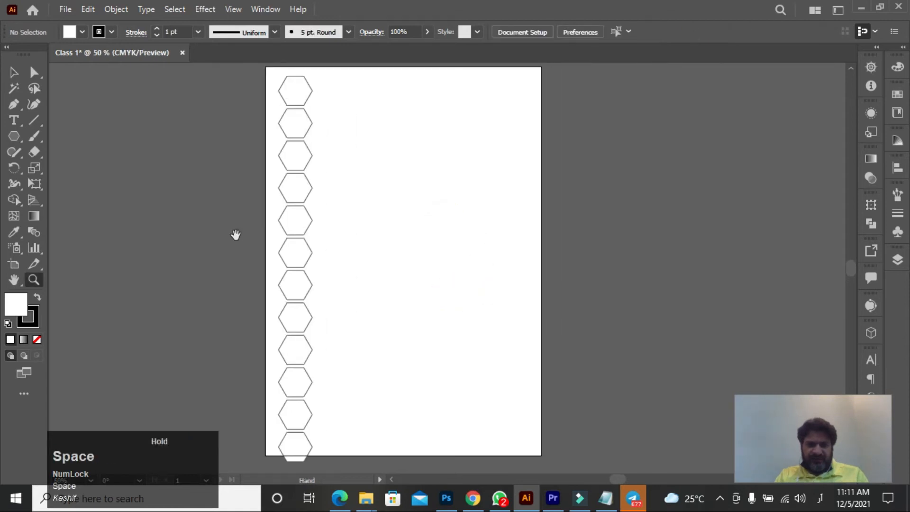
pyautogui.click(14, 75)
pyautogui.moveTo(310, 72); pyautogui.dragTo(296, 412)
pyautogui.scroll(3, 419, 357)
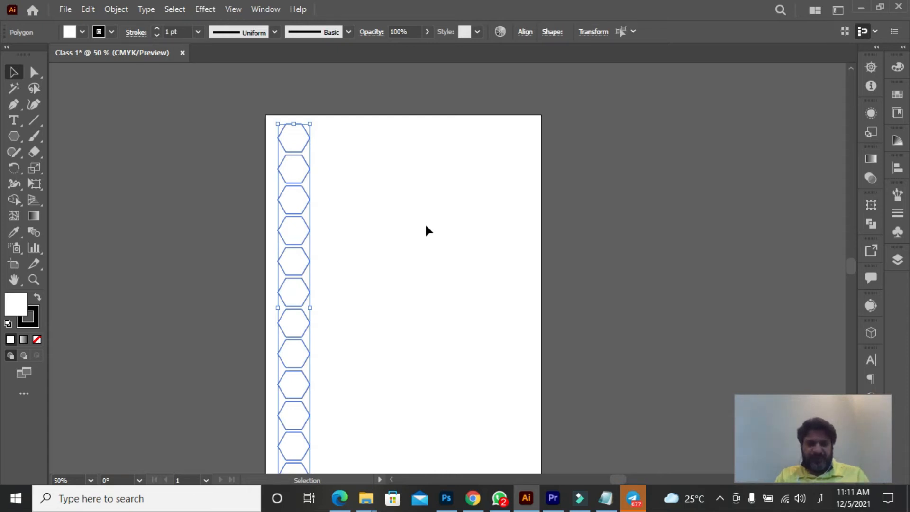
# Step: Duplicate the hexagon column to the right, shifted up by half a hexagon so that the two columns interlock with even gaps
pyautogui.press('z')
pyautogui.click(402, 244)
pyautogui.click(427, 237)
pyautogui.press('v')
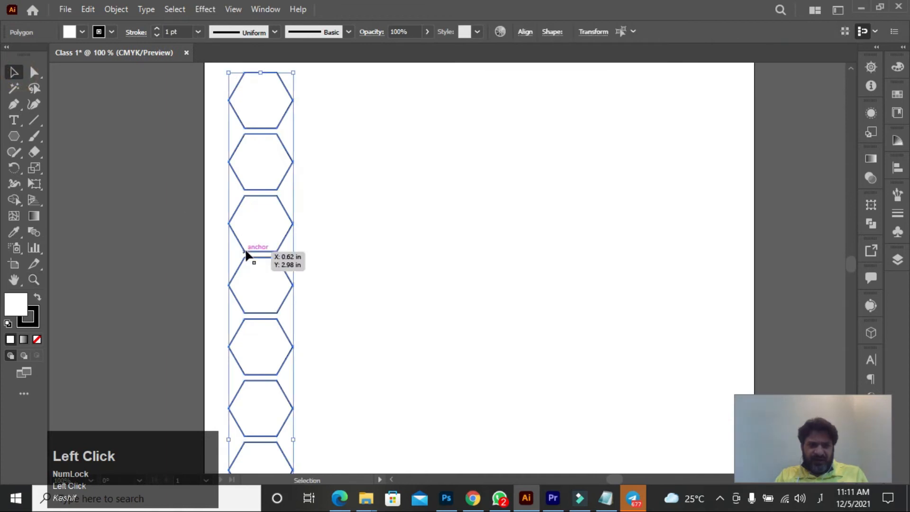
pyautogui.moveTo(246, 255); pyautogui.dragTo(304, 227)
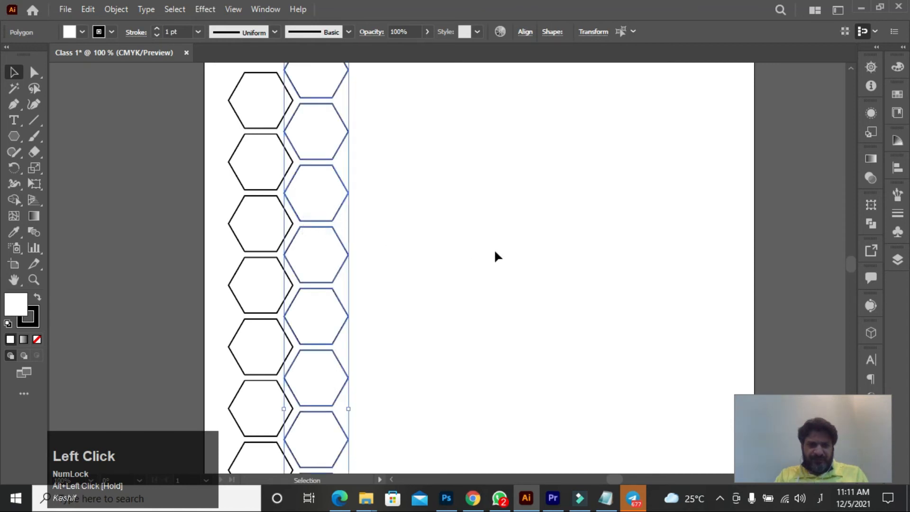
pyautogui.scroll(4, 503, 325)
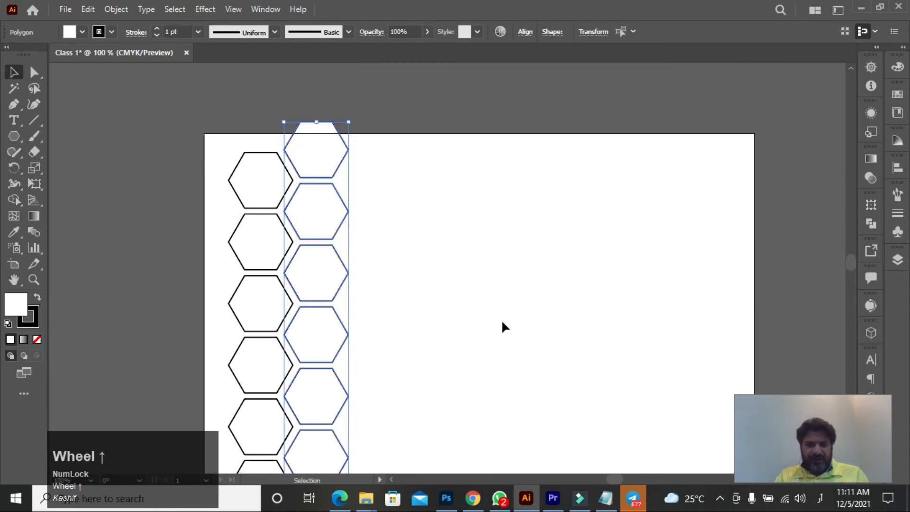
pyautogui.scroll(-3, 493, 280)
pyautogui.click(491, 275)
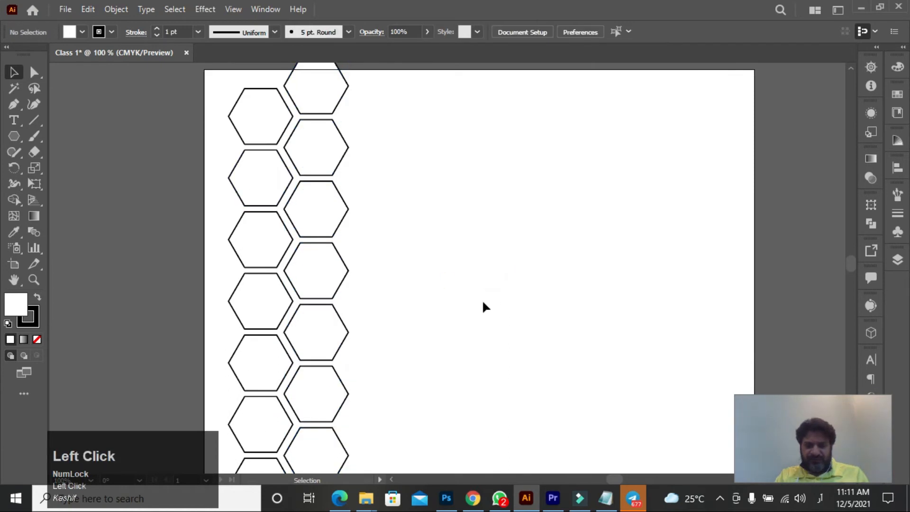
# Step: Select both hexagon columns and place a horizontal duplicate of the pair to the right, interlocking with the second column
pyautogui.hotkey('ctrl', '-')
pyautogui.hotkey('ctrl', '-')
pyautogui.moveTo(467, 329); pyautogui.dragTo(429, 241)
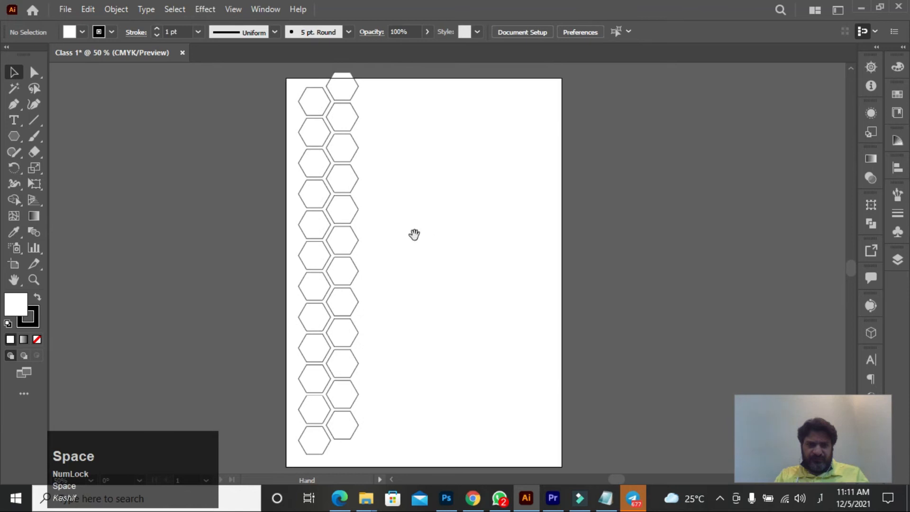
pyautogui.moveTo(272, 67); pyautogui.dragTo(408, 449)
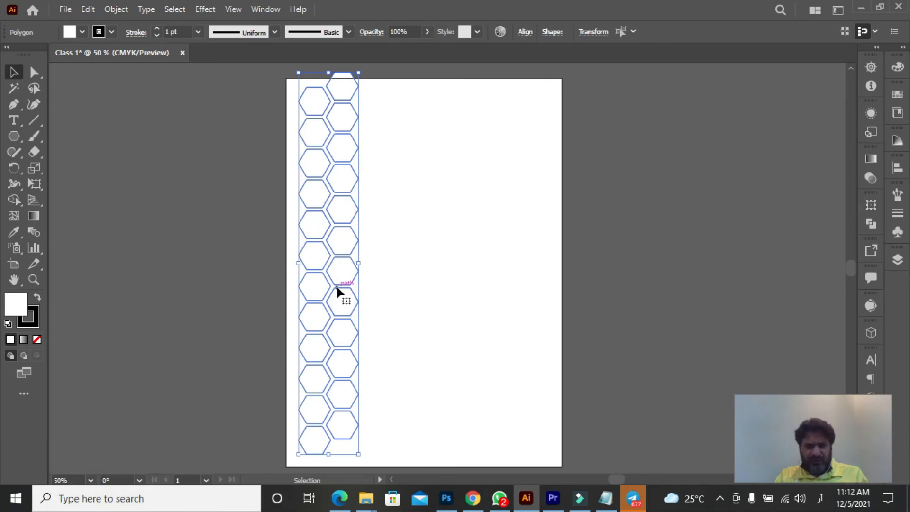
pyautogui.moveTo(338, 290); pyautogui.dragTo(394, 293)
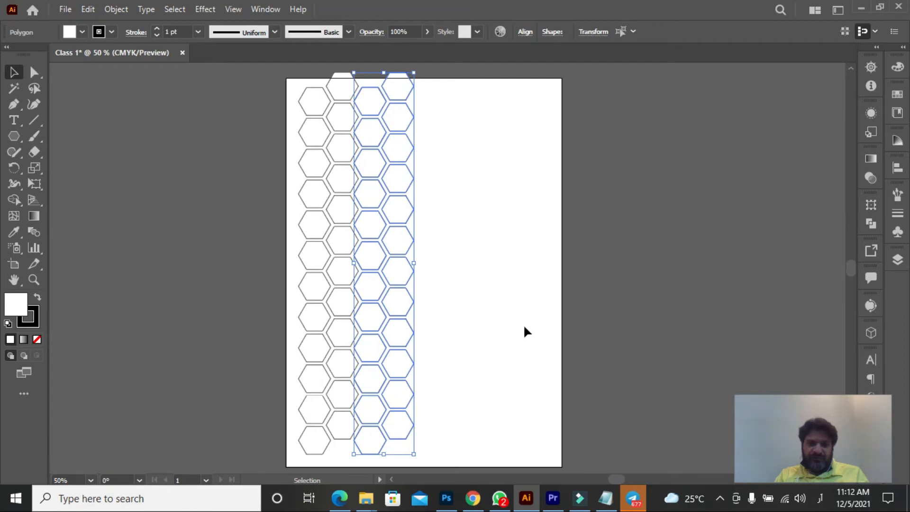
# Step: Repeat the duplication of the column pair three times to fill the artboard's width with ten columns
pyautogui.press('ctrl')
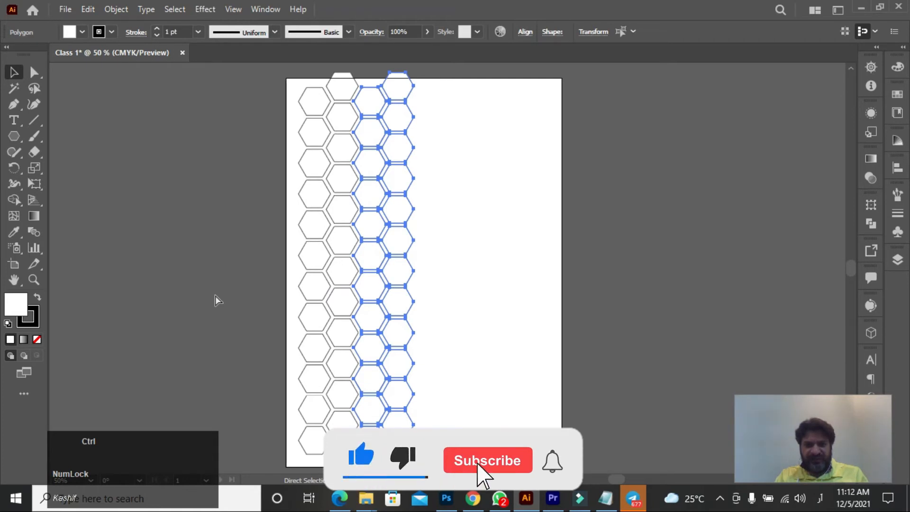
pyautogui.hotkey('ctrl', 'd')
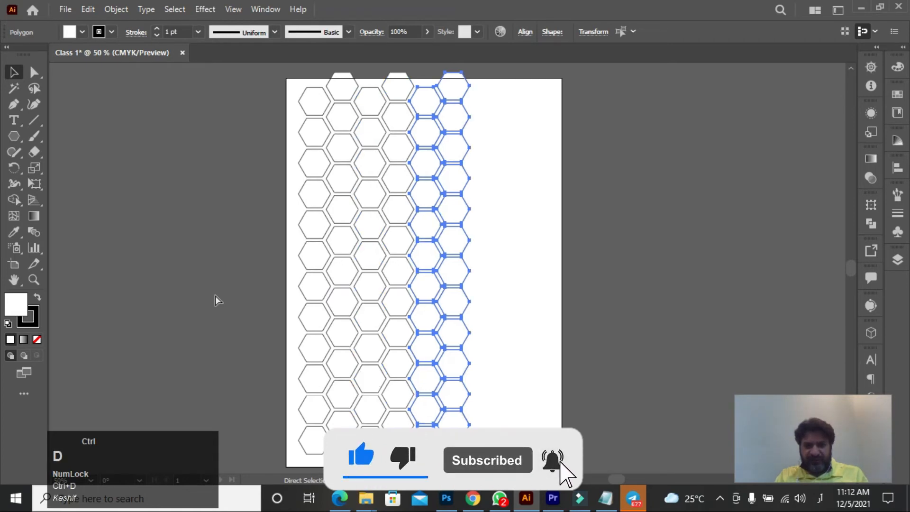
pyautogui.hotkey('ctrl', 'd')
pyautogui.hotkey('ctrl', 'd')
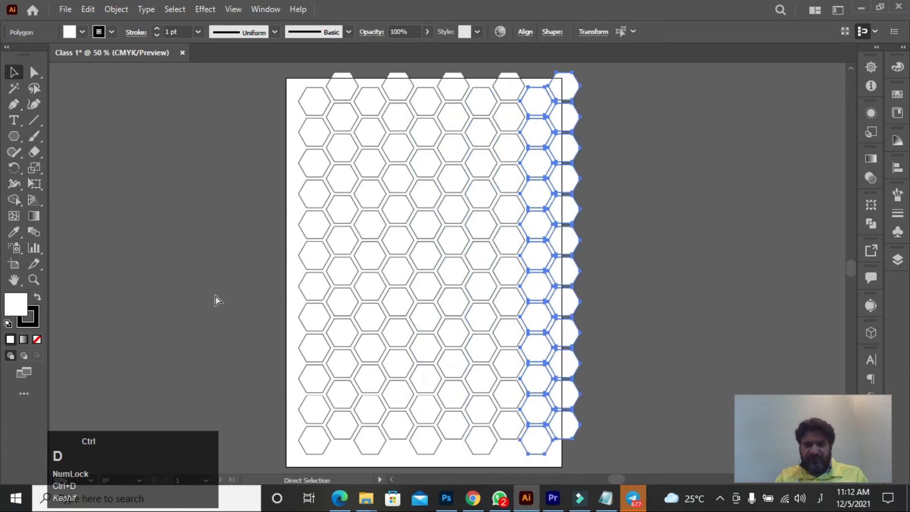
pyautogui.click(215, 296)
# Step: Select the entire honeycomb grid, scale it down proportionally to fit inside the artboard and centre it on the page
pyautogui.moveTo(264, 71); pyautogui.dragTo(611, 456)
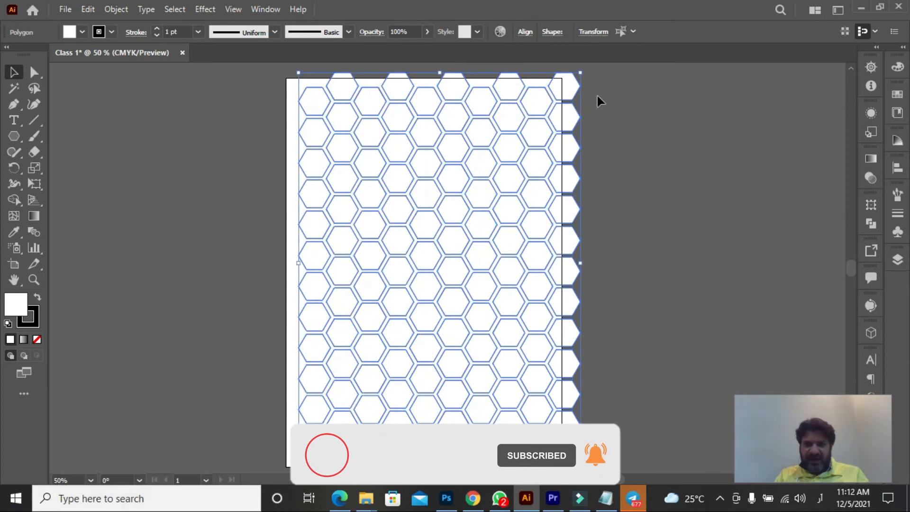
pyautogui.moveTo(583, 74); pyautogui.dragTo(550, 114)
pyautogui.moveTo(442, 201); pyautogui.dragTo(444, 187)
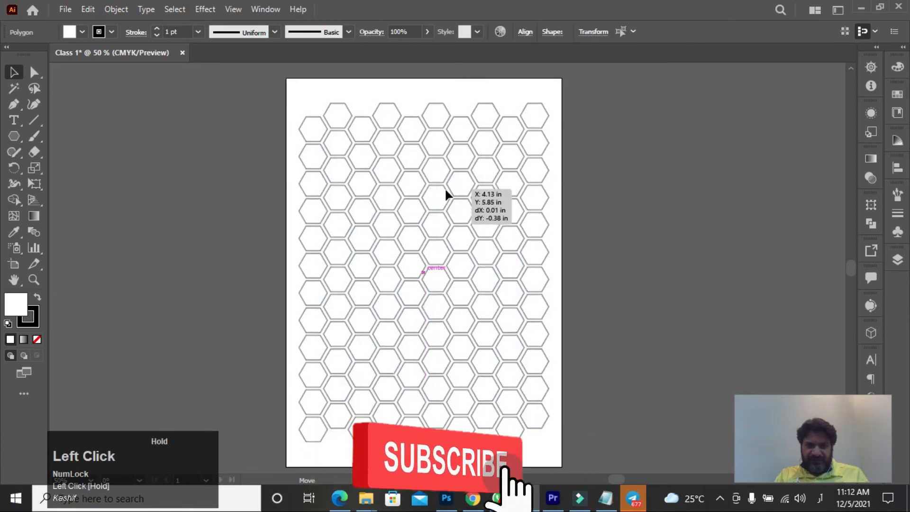
pyautogui.click(634, 220)
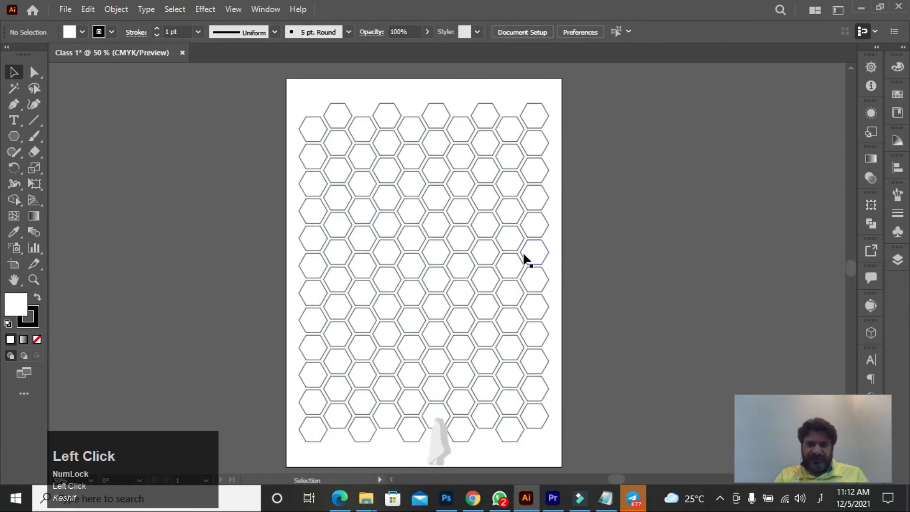
# Step: Select the whole honeycomb grid and examine its fill and stroke settings, their colour swatches and the preset stroke weights
pyautogui.moveTo(254, 84); pyautogui.dragTo(588, 456)
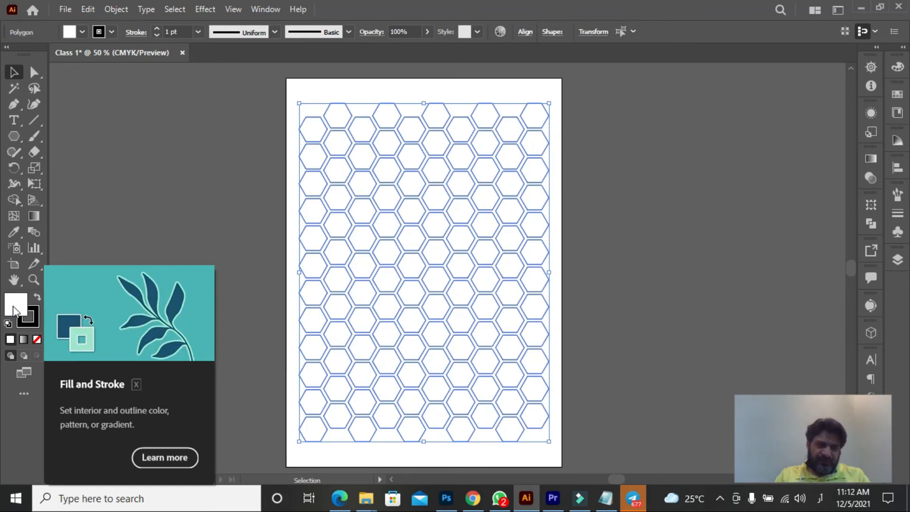
pyautogui.click(34, 313)
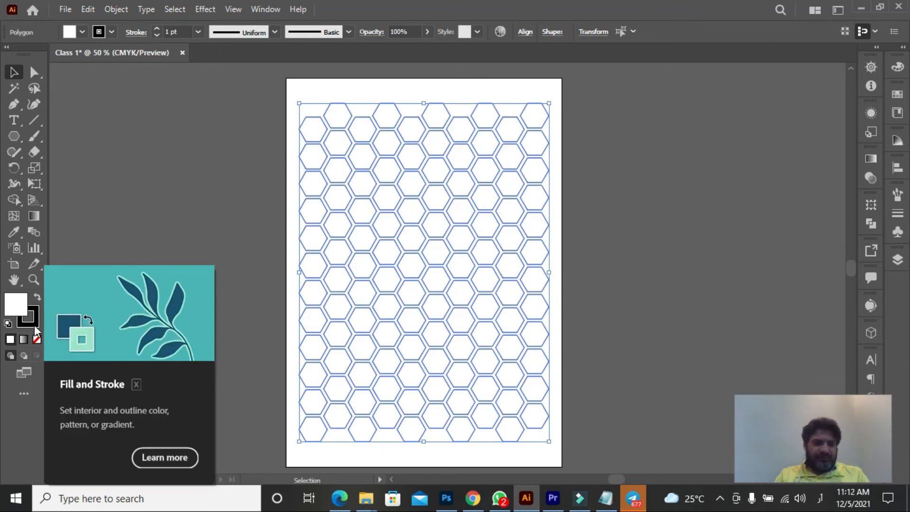
pyautogui.click(18, 312)
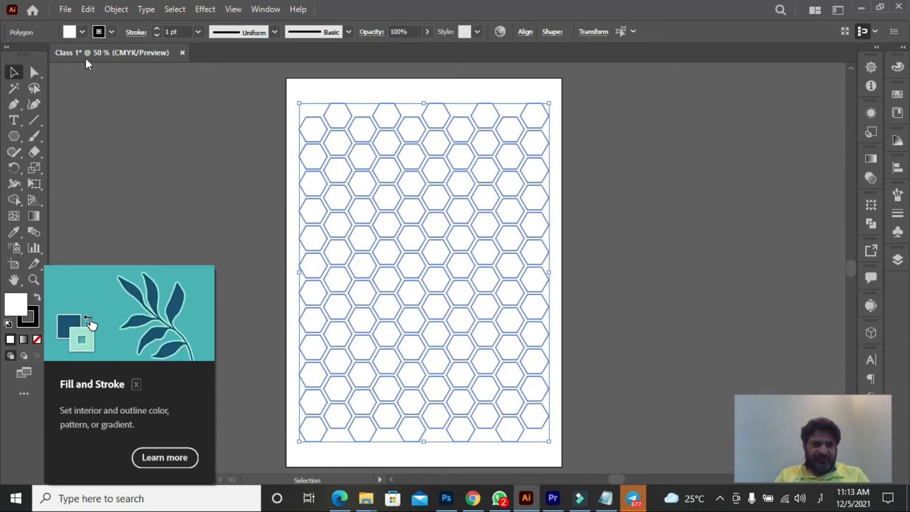
pyautogui.click(82, 32)
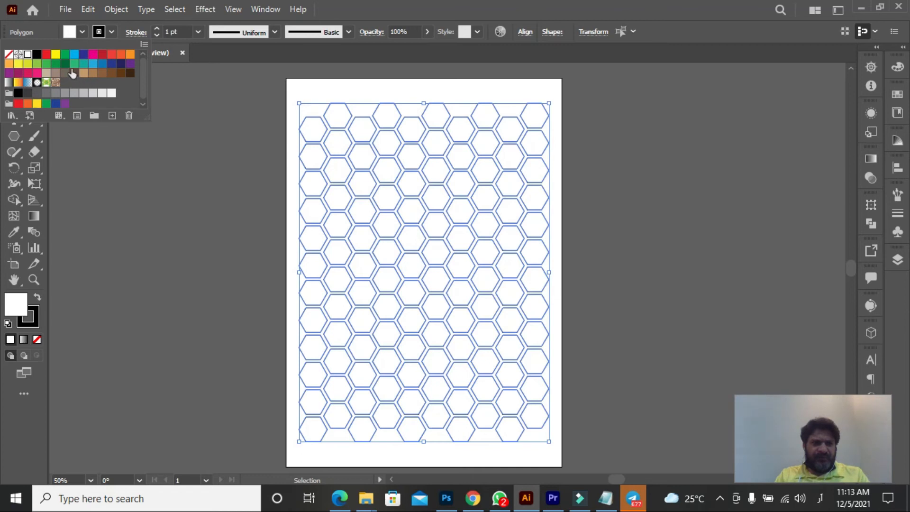
pyautogui.click(112, 33)
pyautogui.click(111, 31)
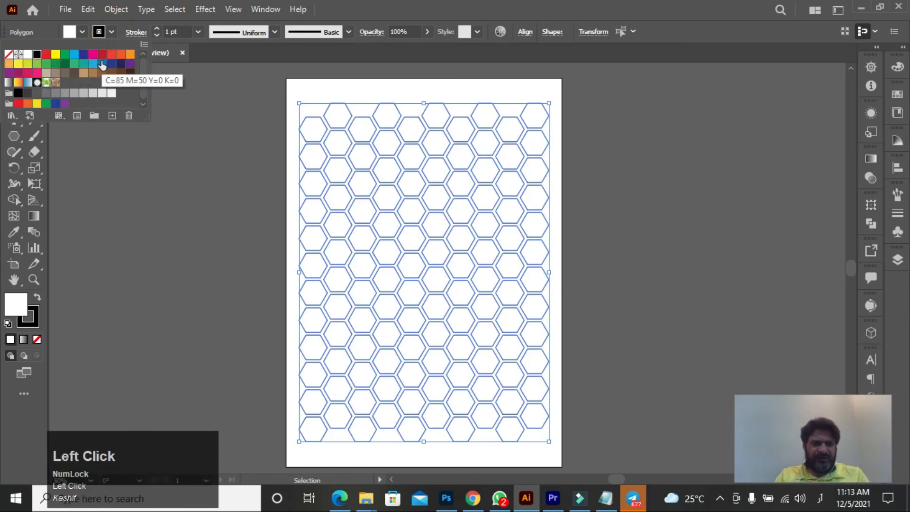
pyautogui.click(83, 31)
pyautogui.click(82, 31)
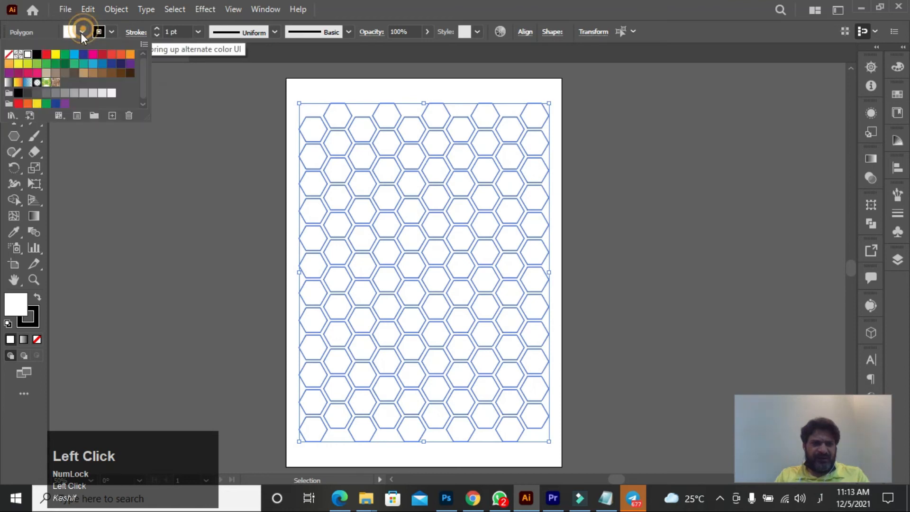
pyautogui.click(106, 31)
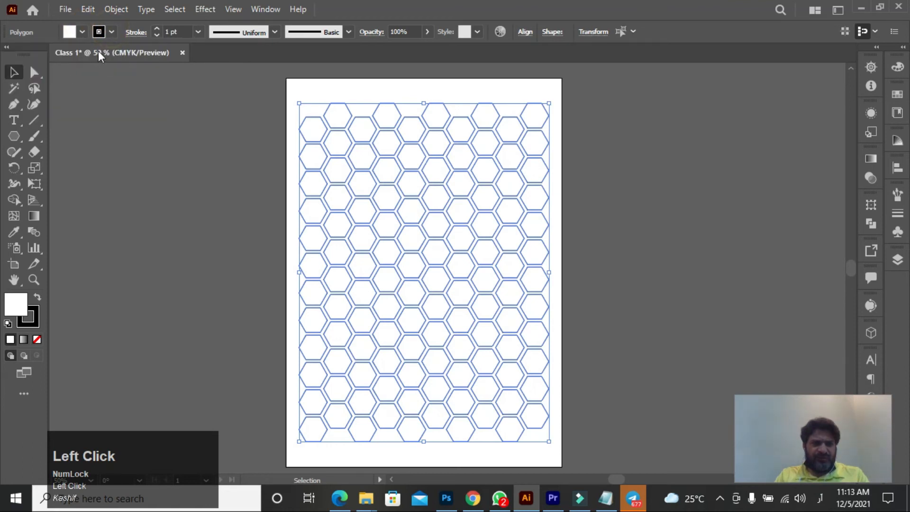
pyautogui.click(110, 32)
pyautogui.click(113, 31)
pyautogui.click(199, 33)
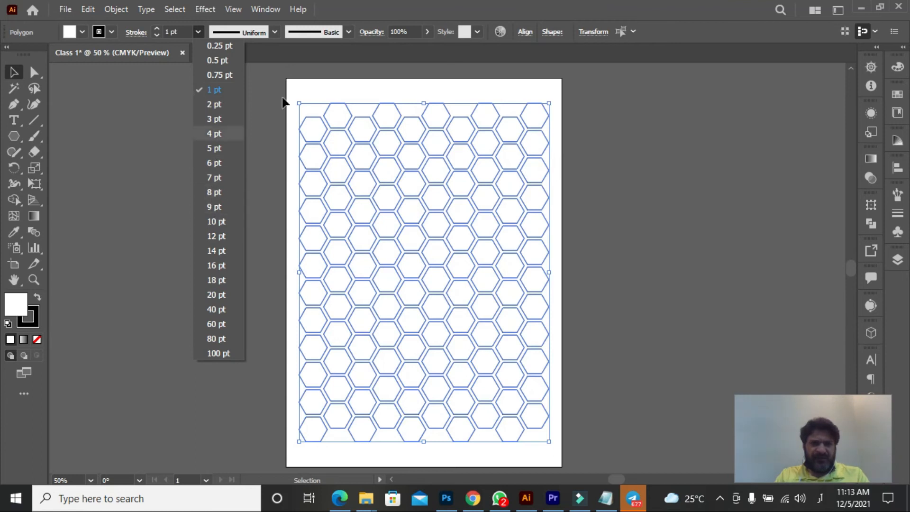
pyautogui.click(341, 12)
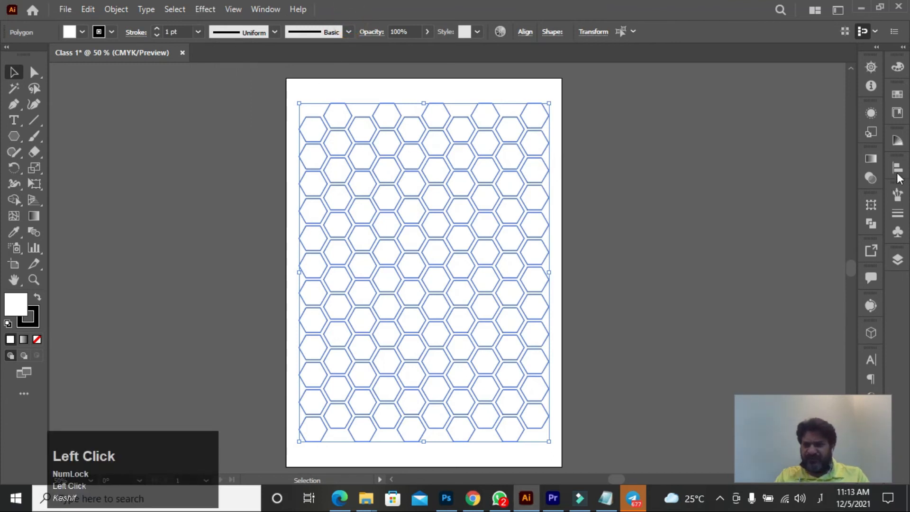
# Step: Expand the collapsed panels and give the selected hexagons a red fill and a dark blue stroke from the swatches
pyautogui.click(903, 47)
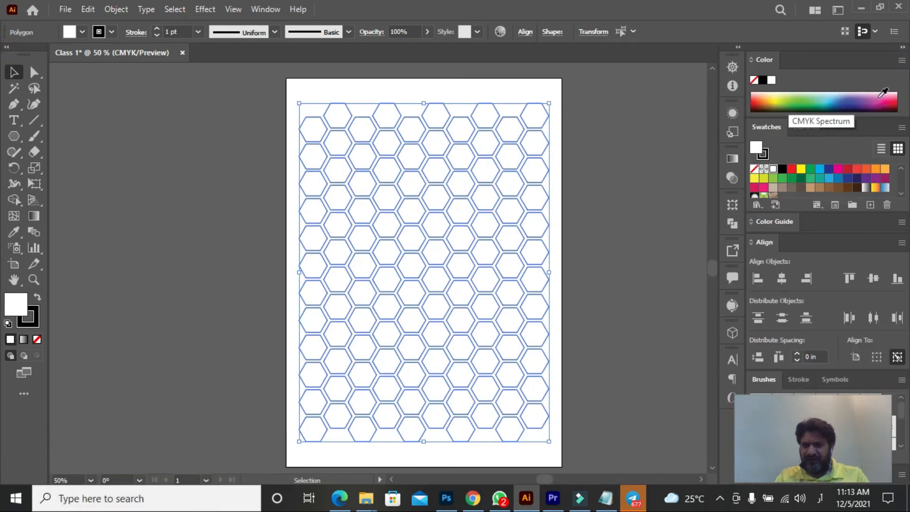
pyautogui.click(802, 212)
pyautogui.scroll(-2, 814, 169)
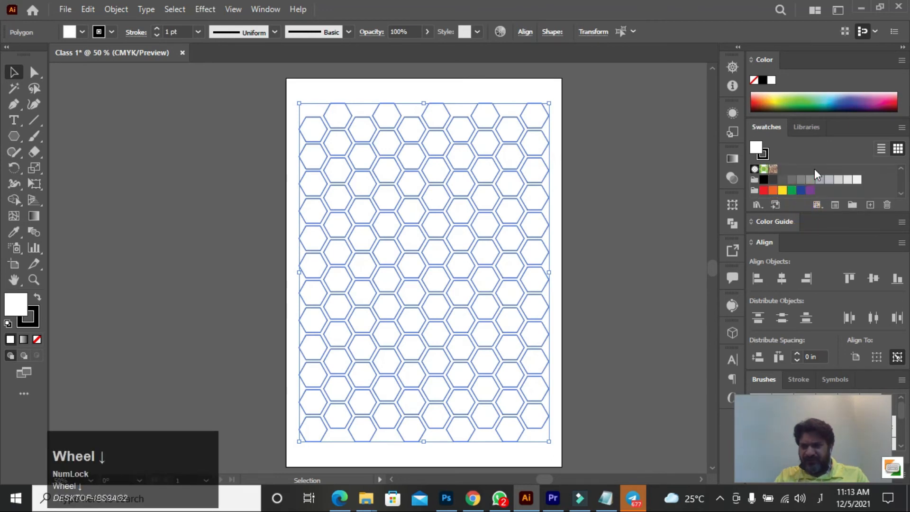
pyautogui.scroll(2, 815, 173)
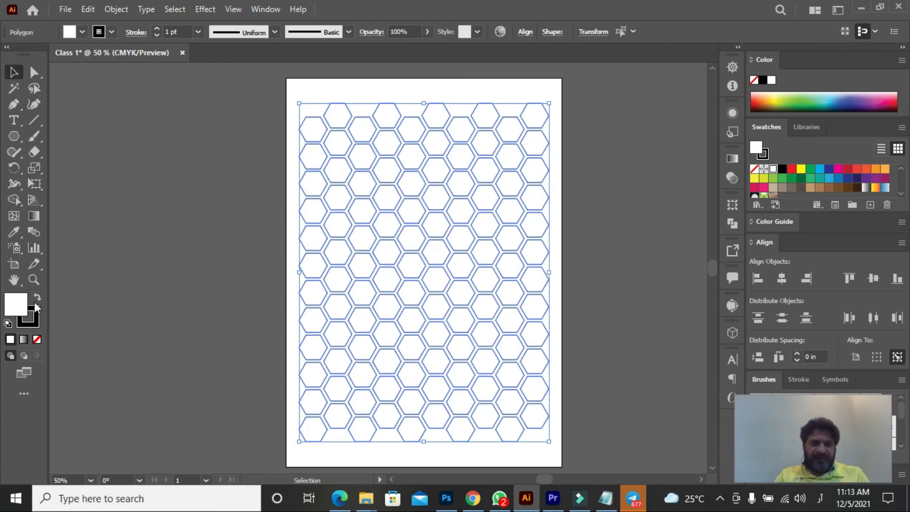
pyautogui.click(792, 169)
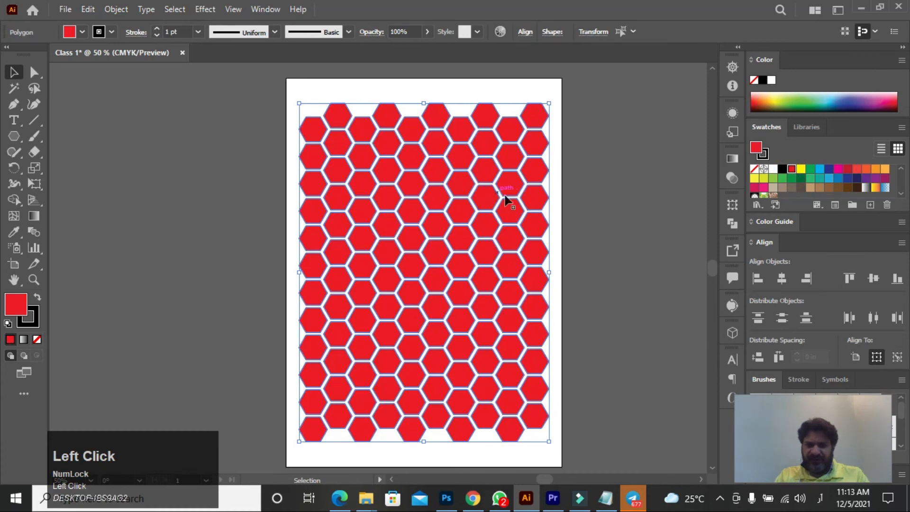
pyautogui.click(767, 160)
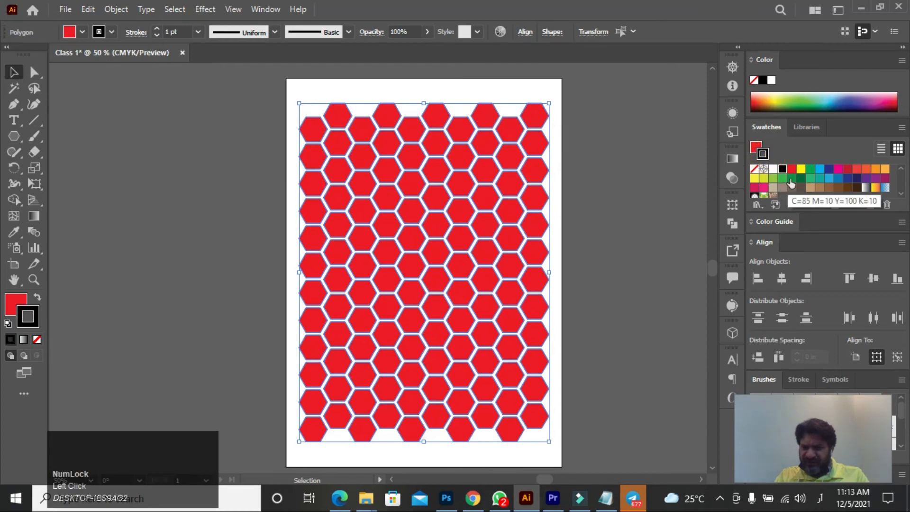
pyautogui.click(829, 169)
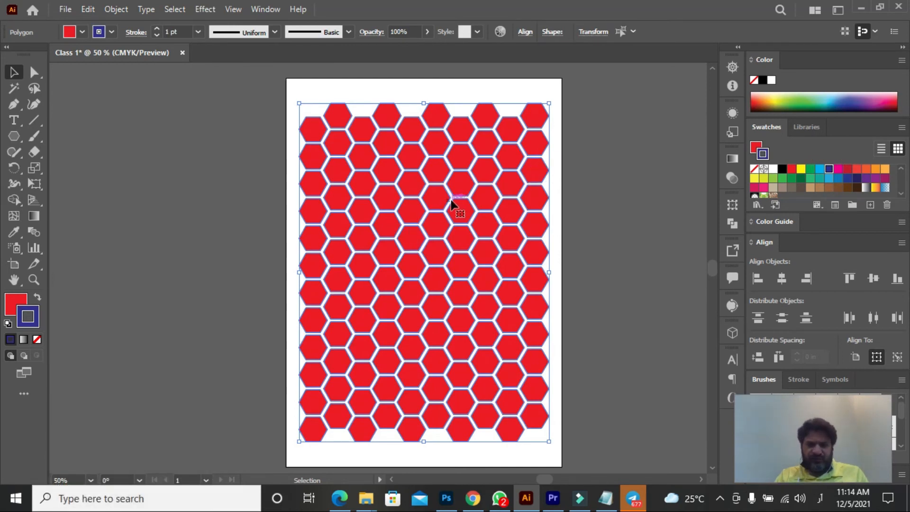
# Step: Inspect the hexagons' fill and outline up close, return to a 100% view of the grid and deselect everything
pyautogui.press('z')
pyautogui.click(456, 184)
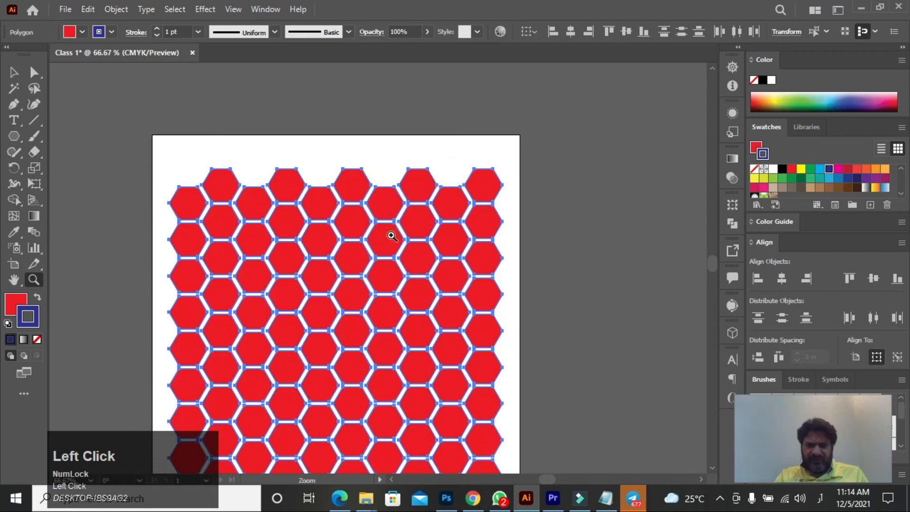
pyautogui.click(393, 236)
pyautogui.click(394, 236)
pyautogui.click(386, 237)
pyautogui.click(386, 236)
pyautogui.click(386, 235)
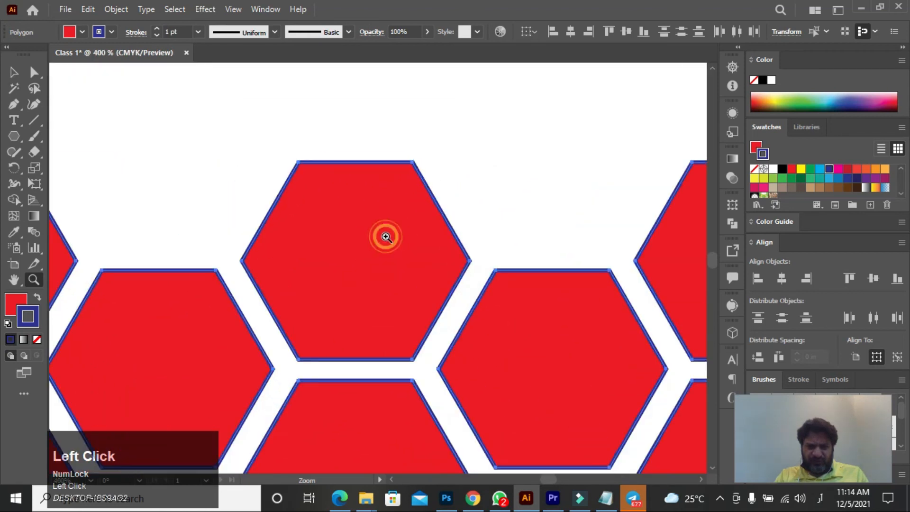
pyautogui.click(384, 243)
pyautogui.press('space')
pyautogui.moveTo(283, 230); pyautogui.dragTo(400, 169)
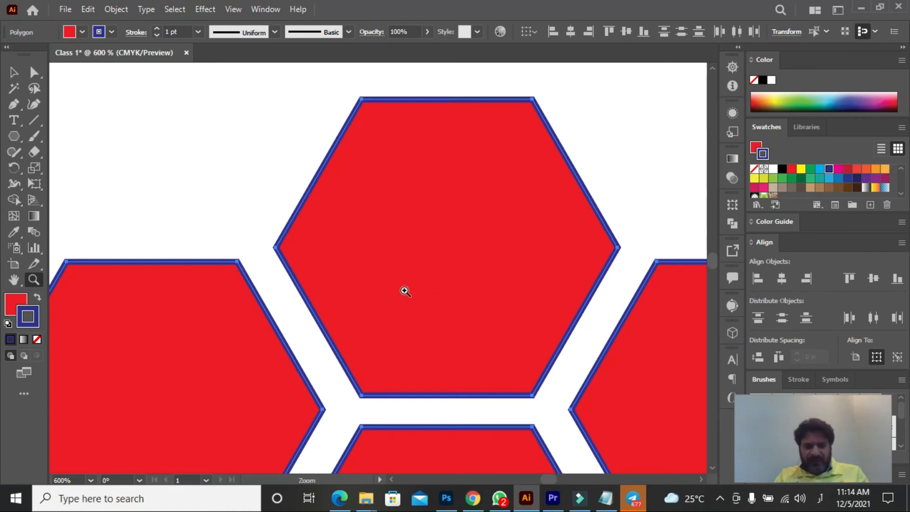
pyautogui.keyDown('alt'); pyautogui.click(391, 314); pyautogui.keyUp('alt')
pyautogui.keyDown('alt'); pyautogui.click(391, 314); pyautogui.keyUp('alt')
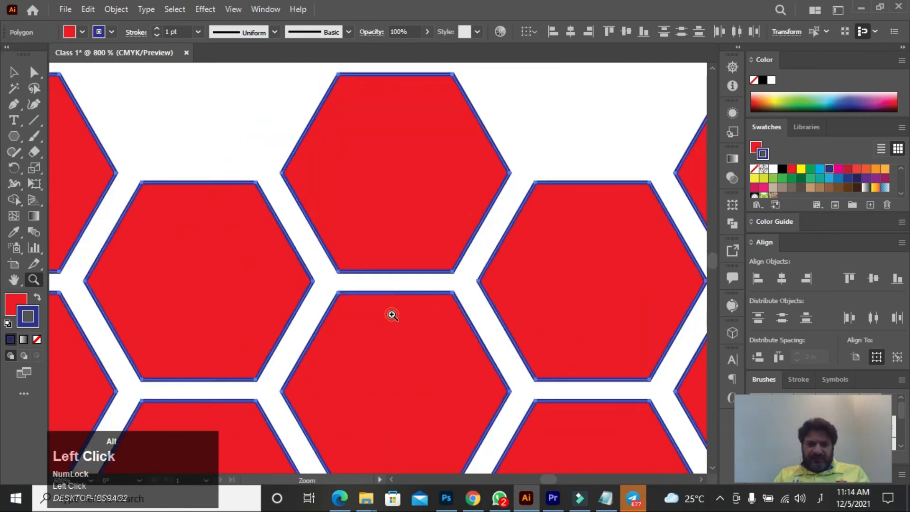
pyautogui.keyDown('alt'); pyautogui.click(391, 314); pyautogui.keyUp('alt')
pyautogui.keyDown('alt'); pyautogui.click(391, 315); pyautogui.keyUp('alt')
pyautogui.keyDown('alt'); pyautogui.click(392, 315); pyautogui.keyUp('alt')
pyautogui.keyDown('alt'); pyautogui.click(391, 315); pyautogui.keyUp('alt')
pyautogui.keyDown('alt'); pyautogui.click(350, 326); pyautogui.keyUp('alt')
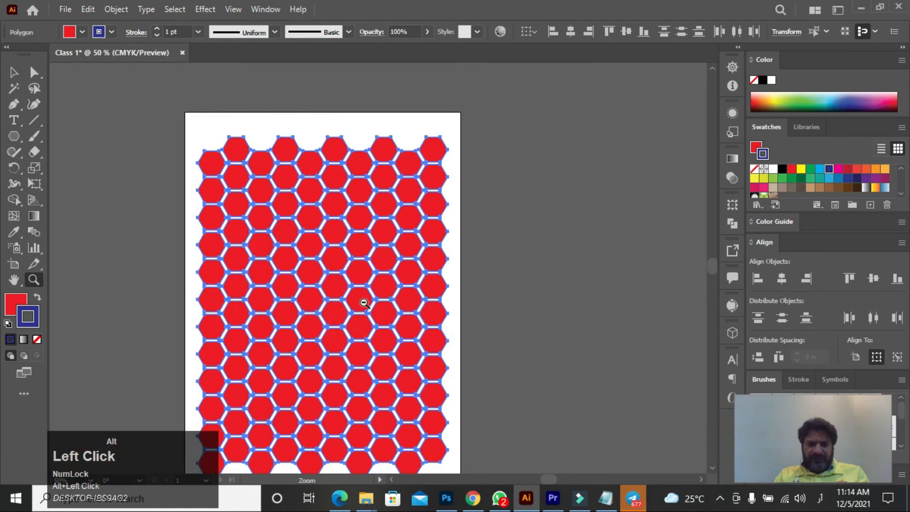
pyautogui.click(360, 260)
pyautogui.click(371, 258)
pyautogui.press('space')
pyautogui.moveTo(372, 258); pyautogui.dragTo(426, 351)
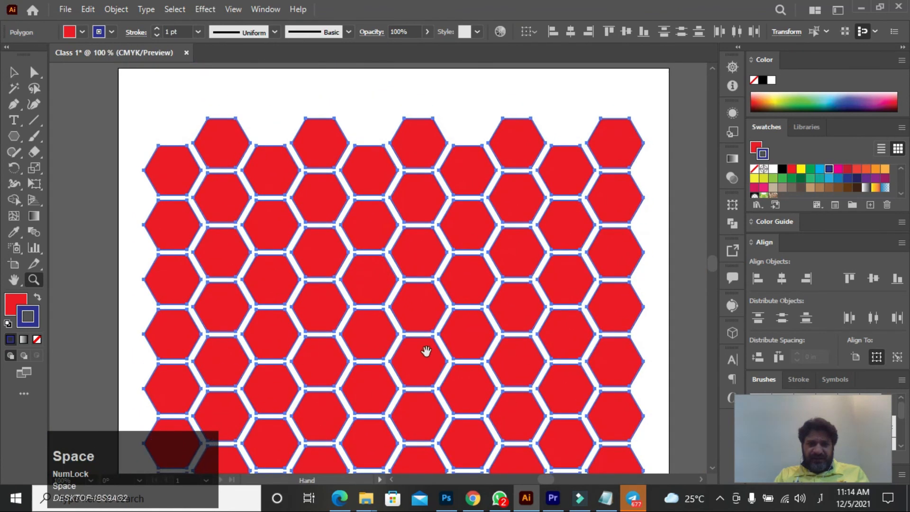
pyautogui.click(14, 72)
pyautogui.click(78, 190)
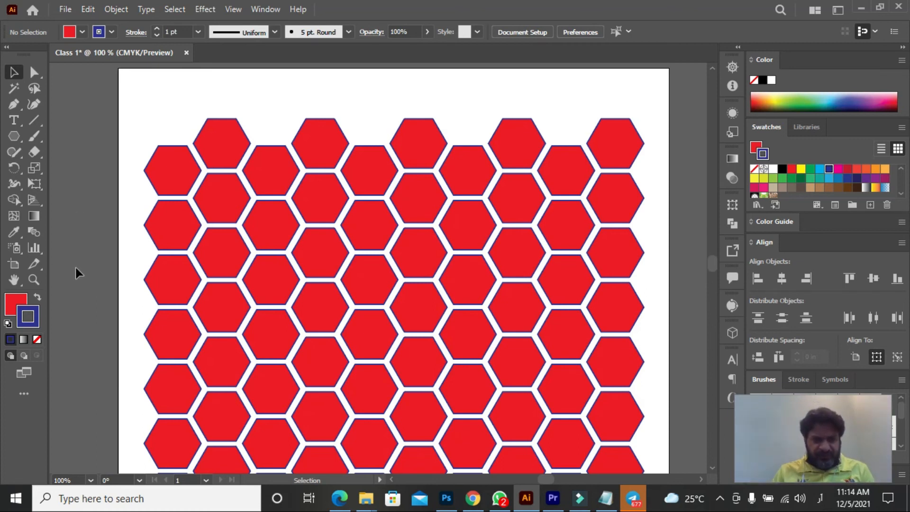
# Step: Try a yellow stroke on the second hexagon of the first column, undo it and deselect the hexagon
pyautogui.click(106, 262)
pyautogui.click(160, 231)
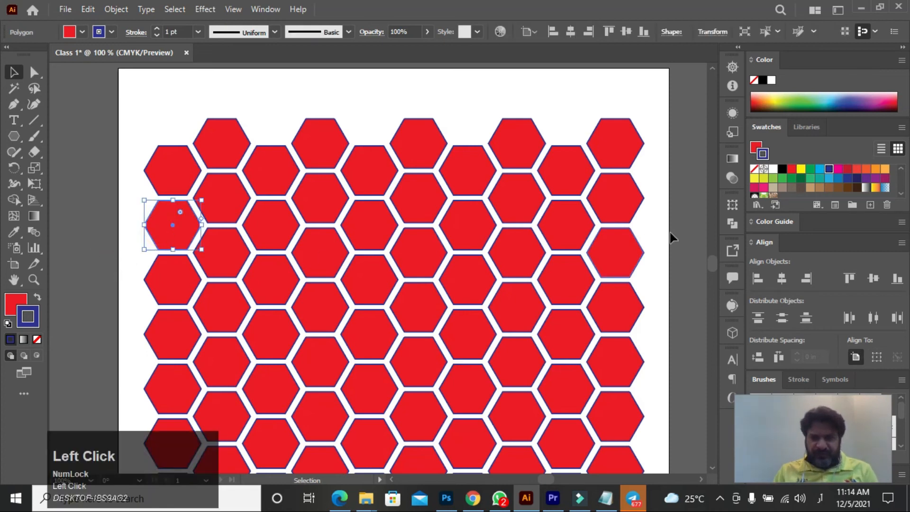
pyautogui.click(801, 170)
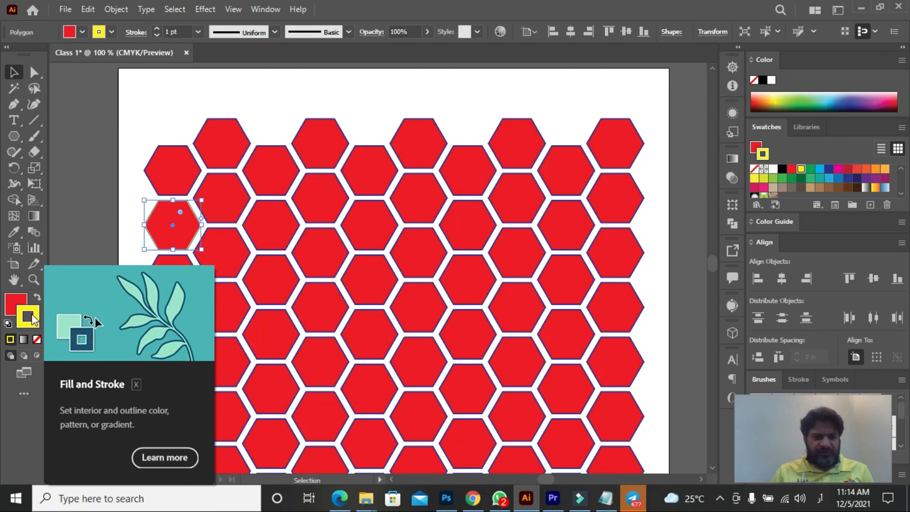
pyautogui.click(20, 300)
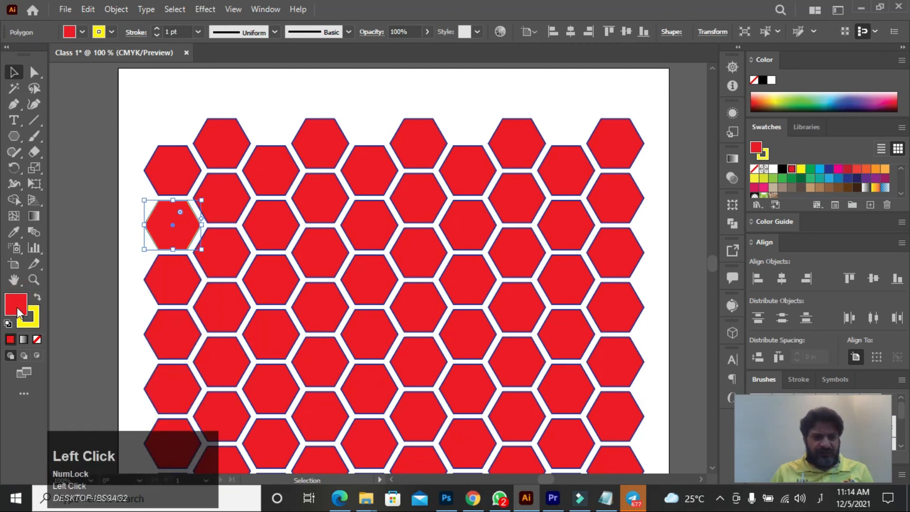
pyautogui.hotkey('ctrl', 'z')
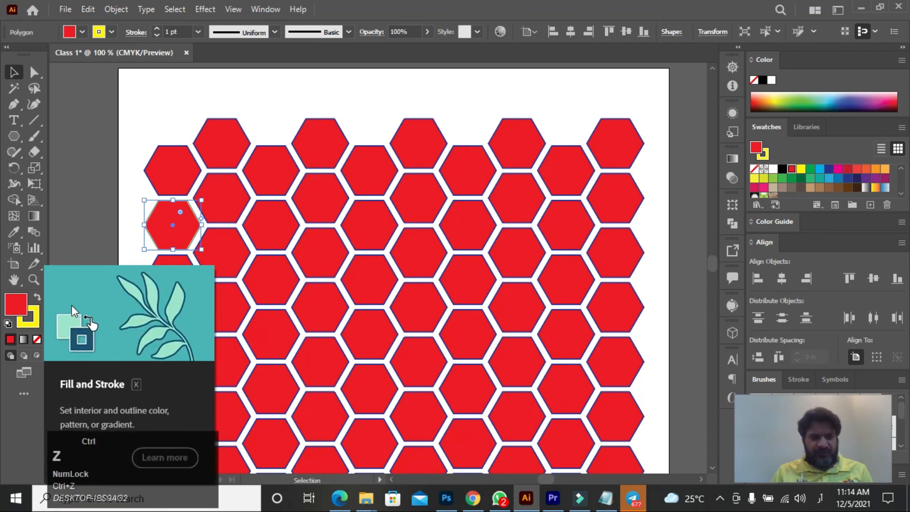
pyautogui.click(82, 223)
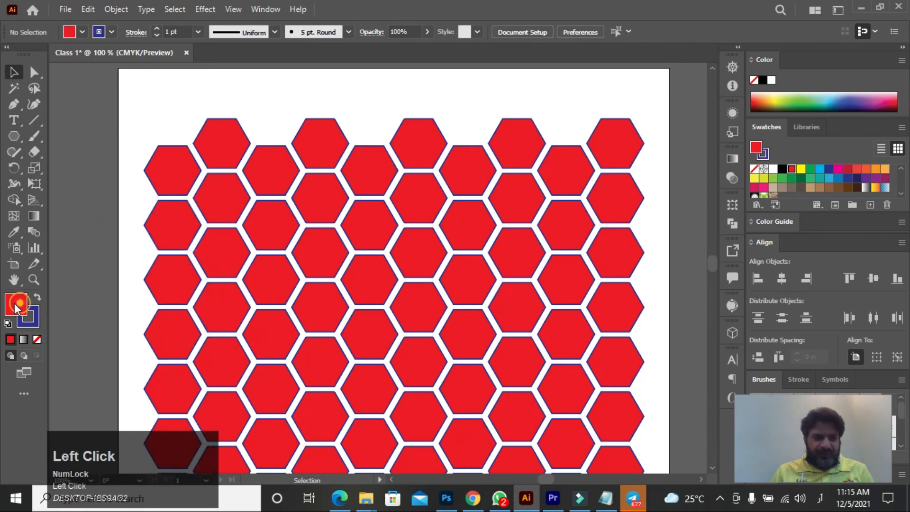
# Step: Fill the second hexagon of the first column yellow and the fourth one cyan
pyautogui.click(159, 237)
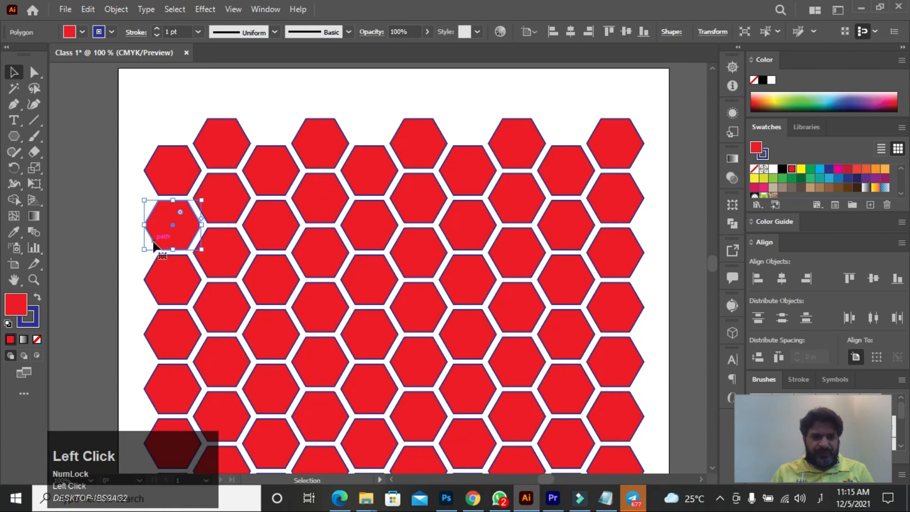
pyautogui.click(801, 169)
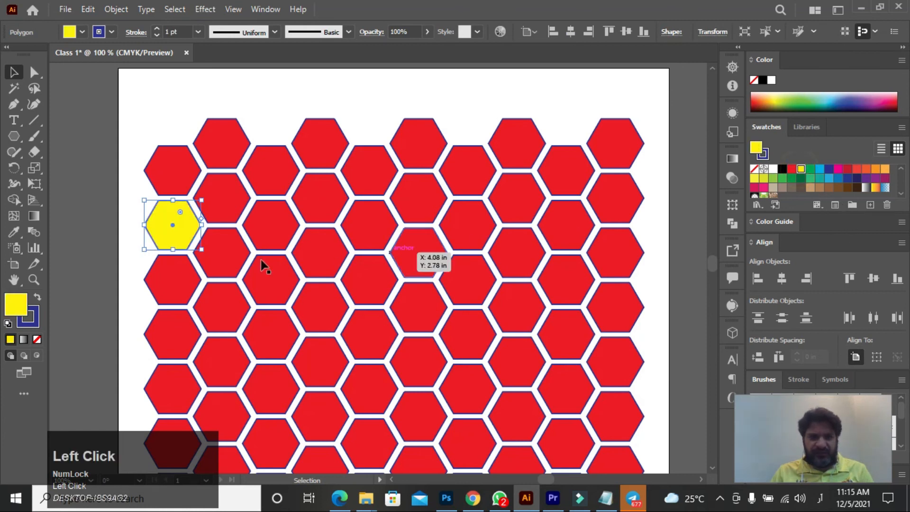
pyautogui.scroll(-2, 111, 282)
pyautogui.click(172, 270)
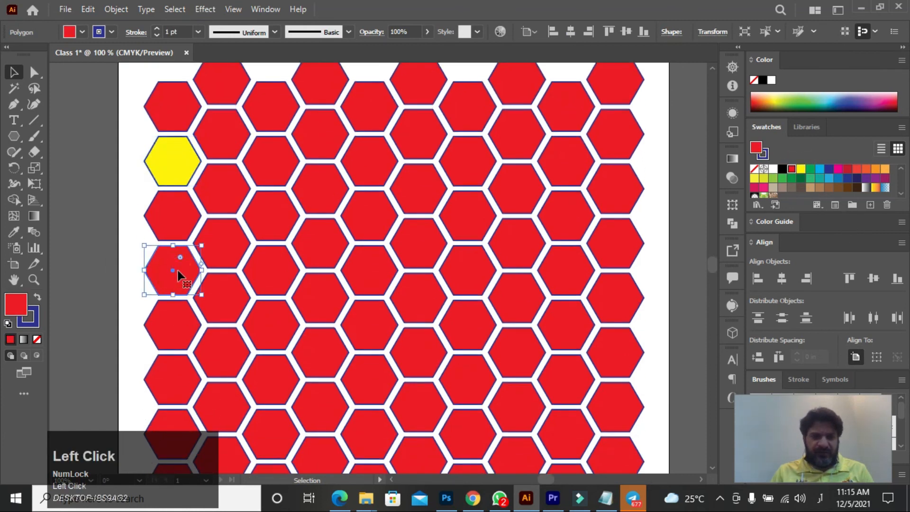
pyautogui.click(820, 169)
# Step: Fill the sixth hexagon of the first column black and the eighth one orange
pyautogui.scroll(-2, 120, 292)
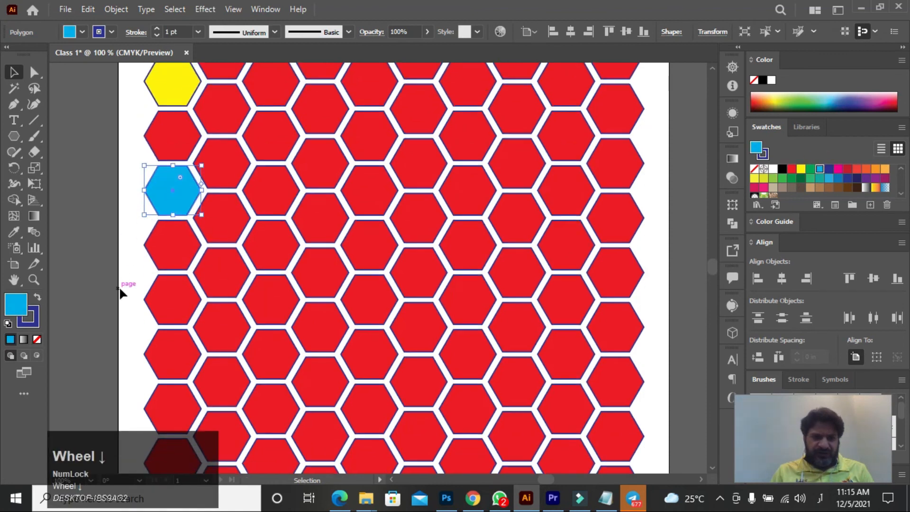
pyautogui.click(165, 298)
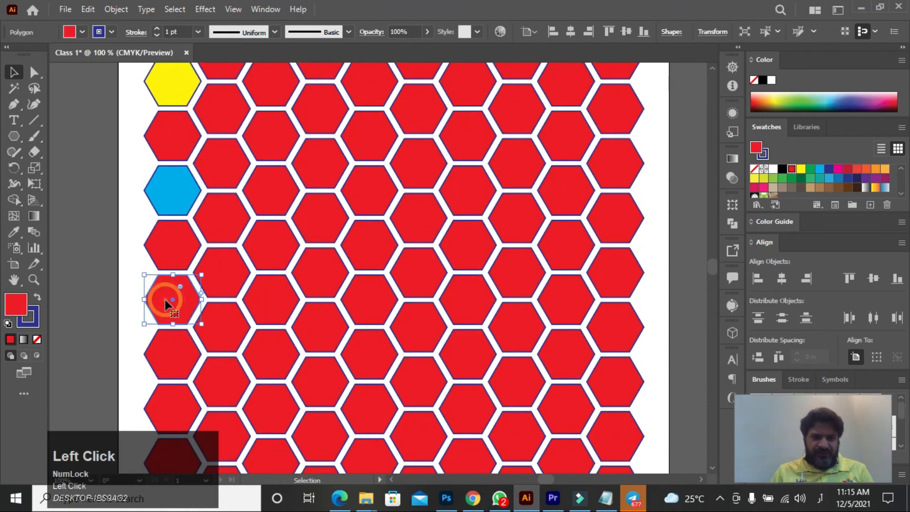
pyautogui.click(782, 169)
pyautogui.scroll(-3, 85, 351)
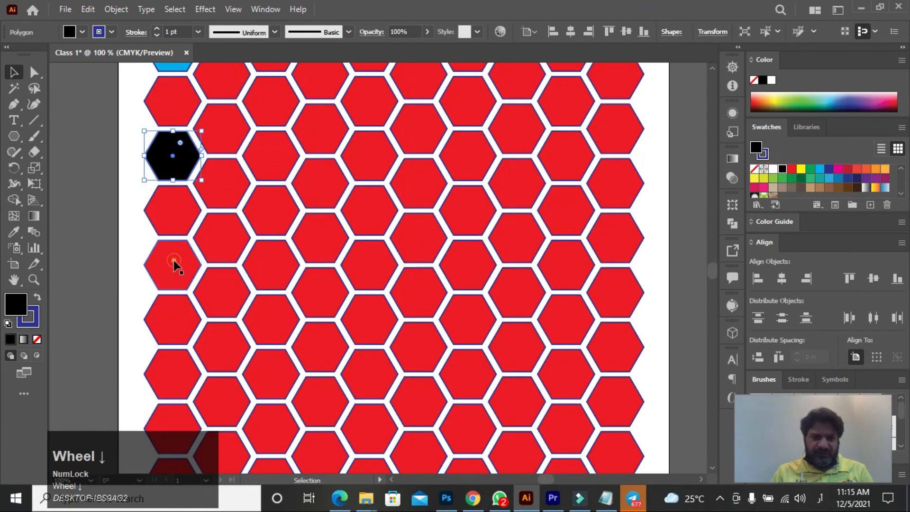
pyautogui.click(173, 261)
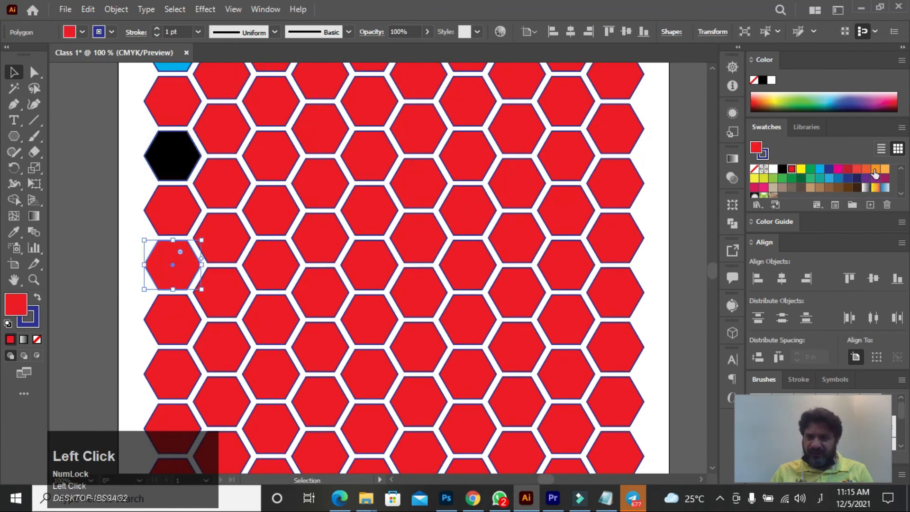
pyautogui.click(875, 171)
pyautogui.scroll(-2, 61, 332)
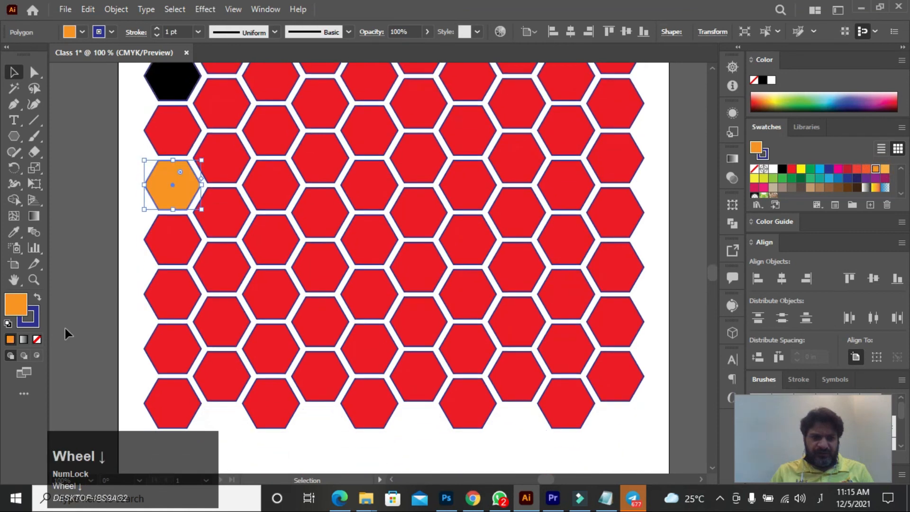
# Step: Fill the tenth hexagon of the first column light yellow and the twelfth one dark blue, leaving nothing selected
pyautogui.click(156, 295)
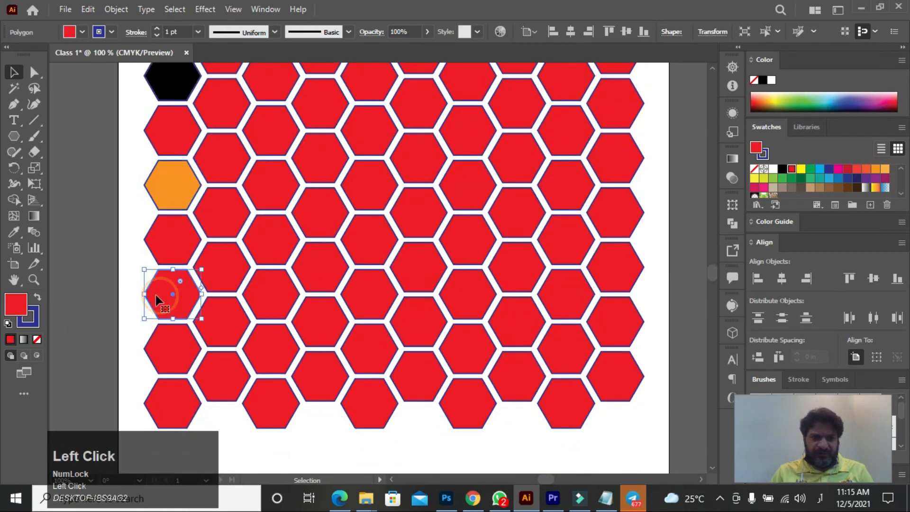
pyautogui.click(756, 180)
pyautogui.scroll(-2, 161, 312)
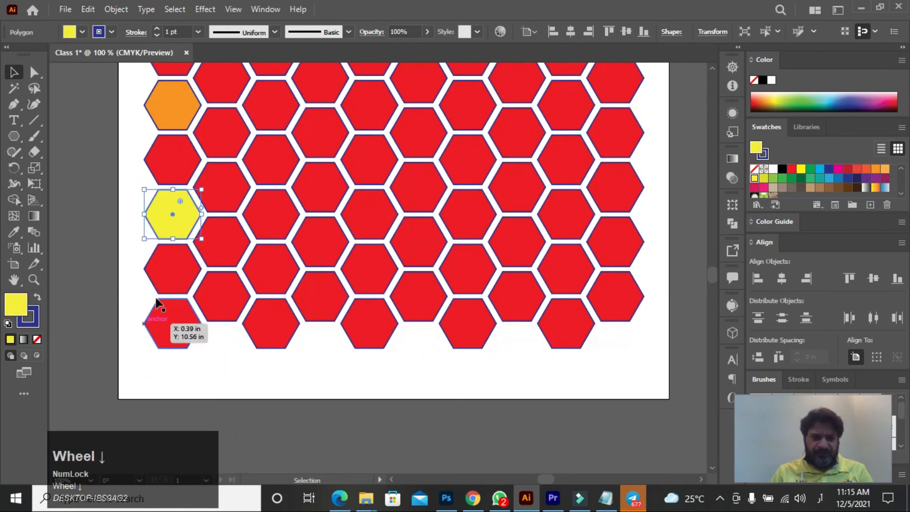
pyautogui.click(164, 320)
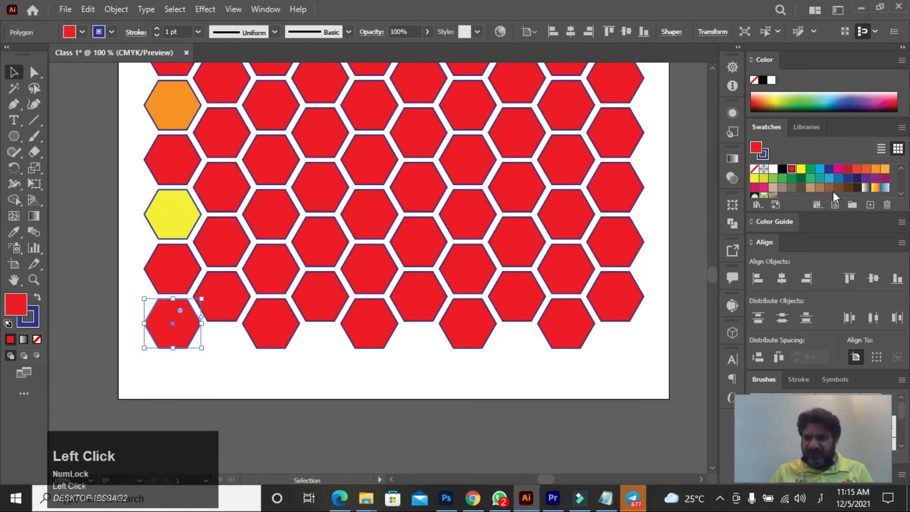
pyautogui.click(857, 179)
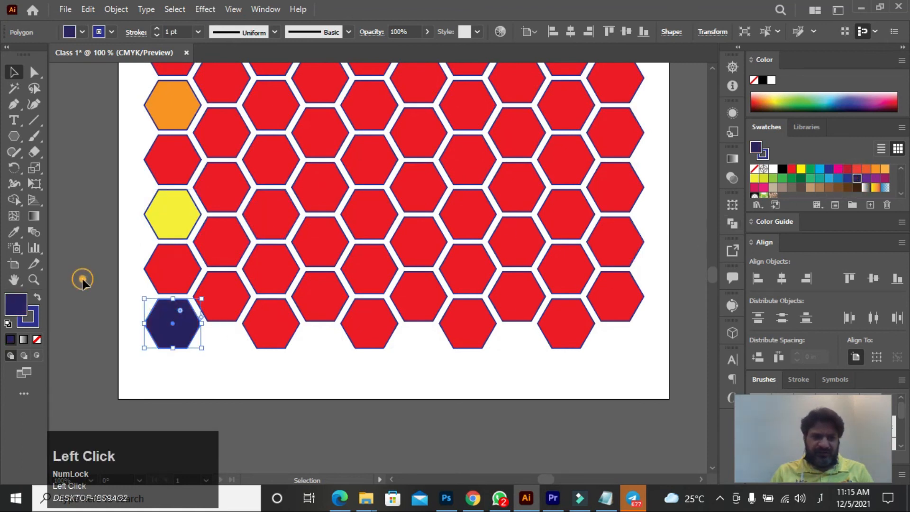
pyautogui.click(242, 377)
# Step: Give the twelfth and tenth hexagons of the second column a yellow stroke
pyautogui.click(215, 297)
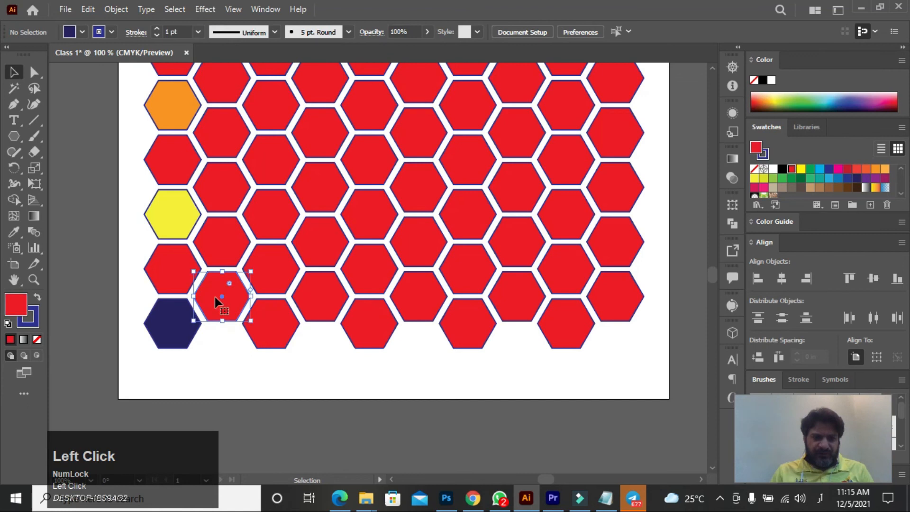
pyautogui.click(30, 323)
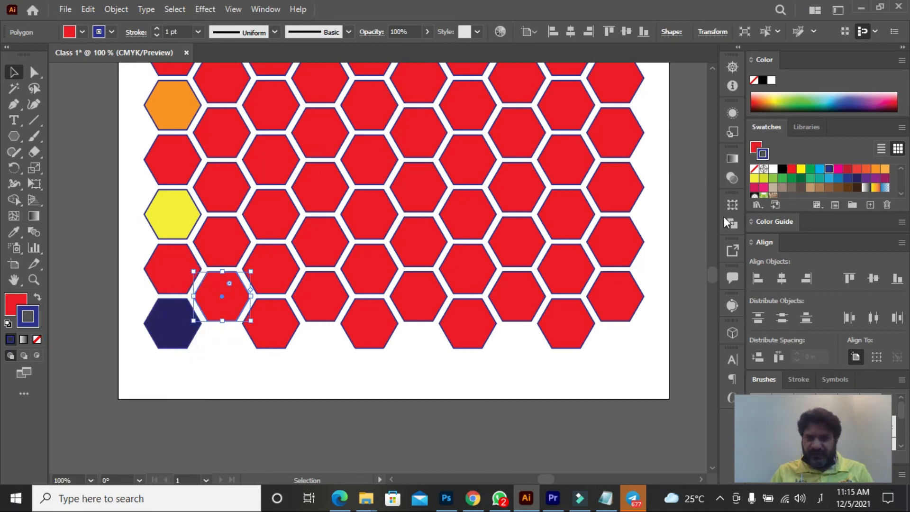
pyautogui.click(801, 170)
pyautogui.click(242, 376)
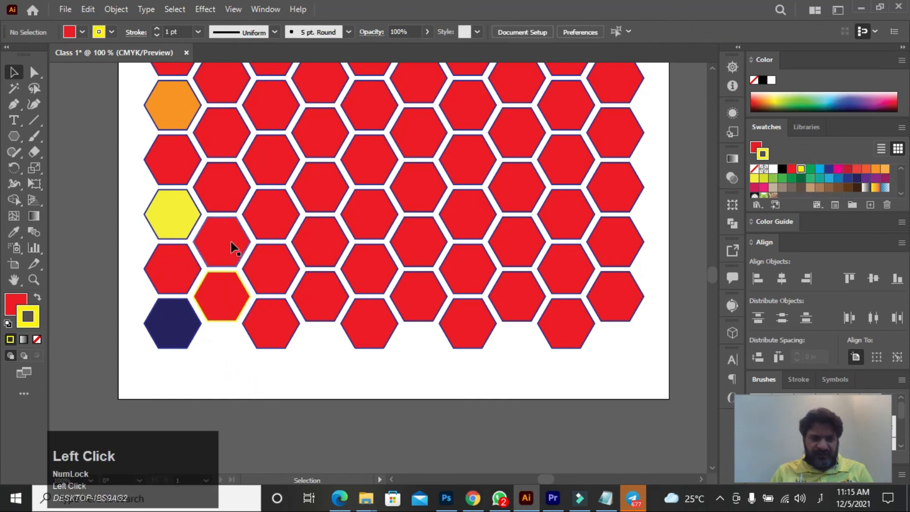
pyautogui.click(223, 198)
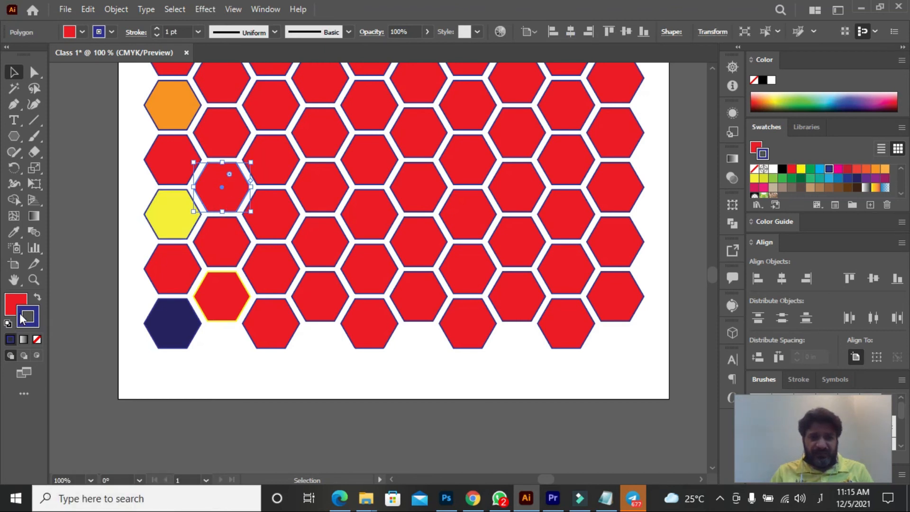
pyautogui.click(801, 174)
# Step: Give the eighth hexagon of the second column a dark blue stroke and the sixth one a white stroke
pyautogui.scroll(3, 279, 327)
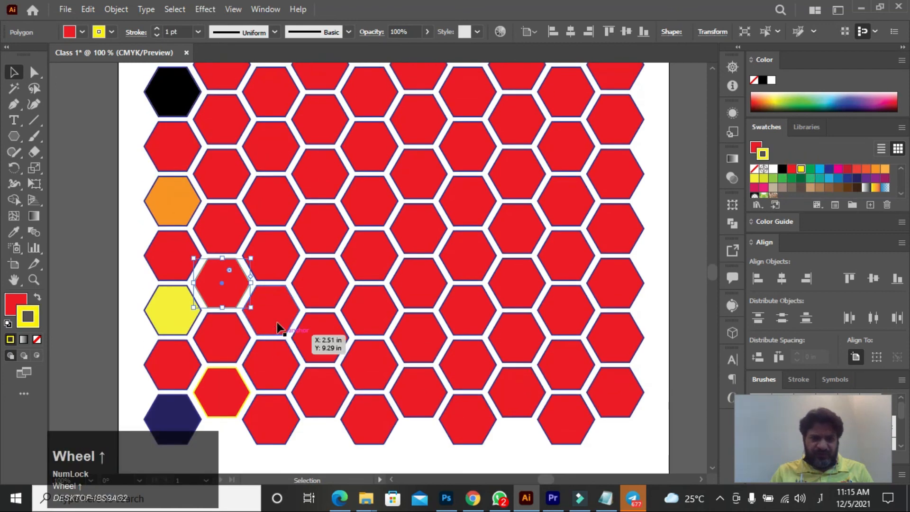
pyautogui.click(220, 183)
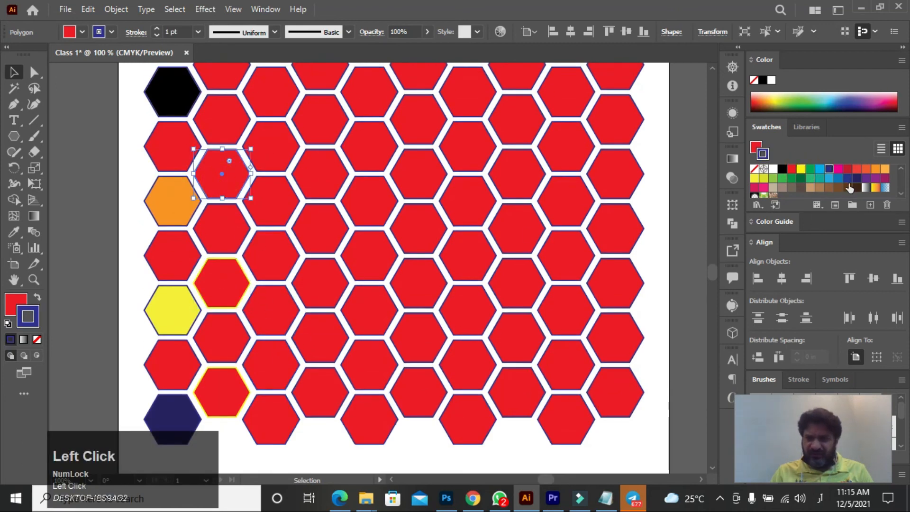
pyautogui.scroll(4, 304, 334)
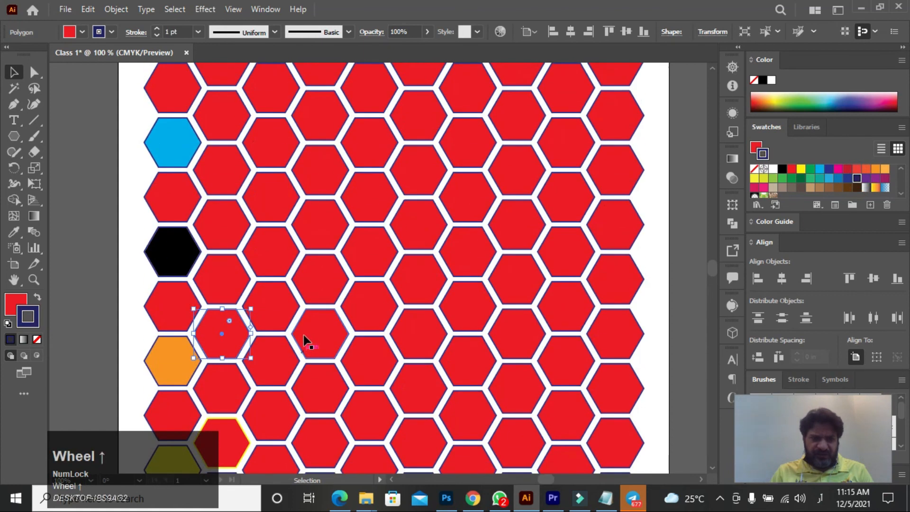
pyautogui.click(229, 229)
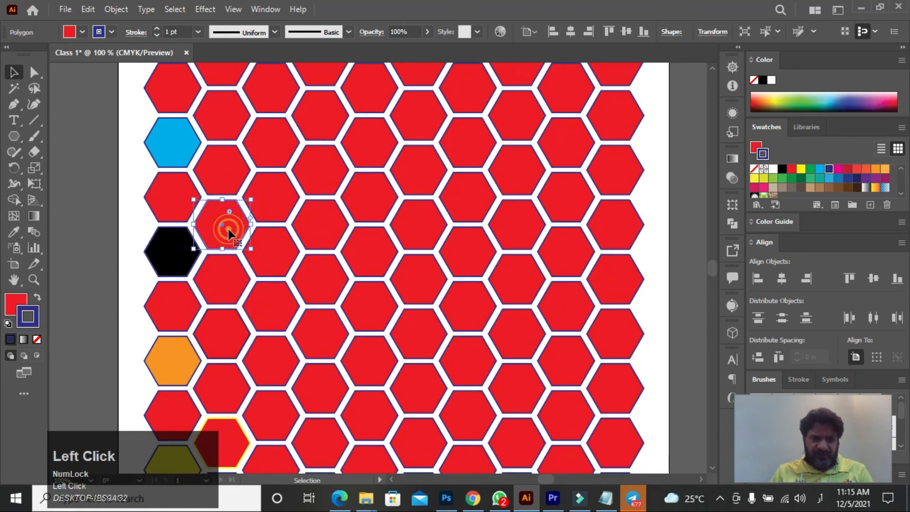
pyautogui.click(774, 168)
# Step: Give the fifth hexagon of the second column a C=20 M=0 Y=100 K=0 stroke and the third one a dark brown stroke
pyautogui.click(227, 166)
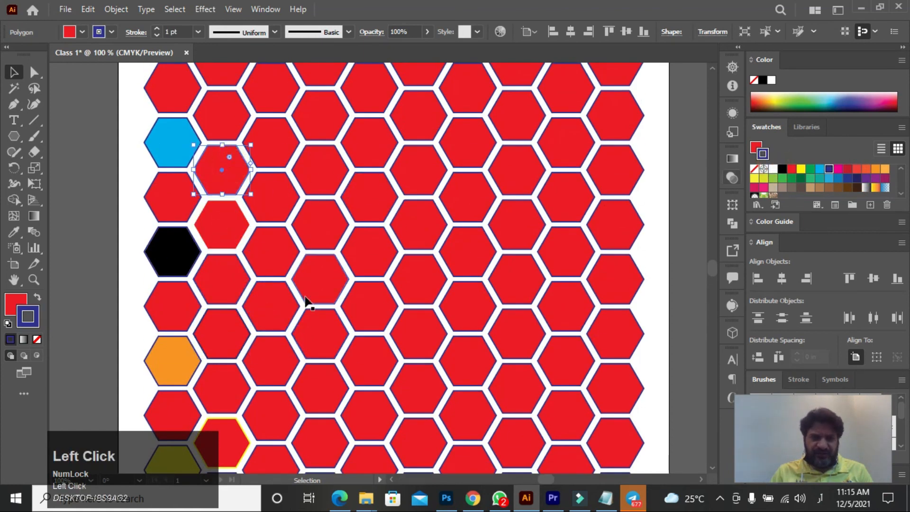
pyautogui.scroll(2, 306, 298)
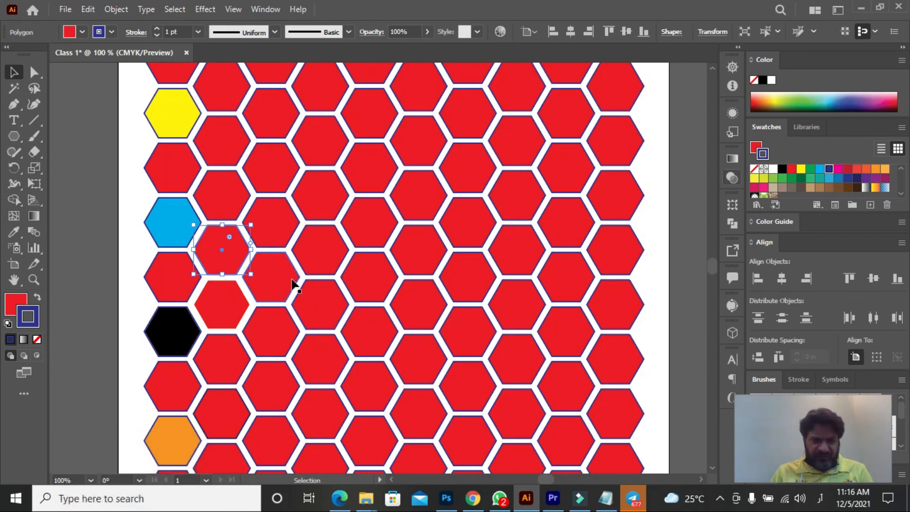
pyautogui.click(765, 181)
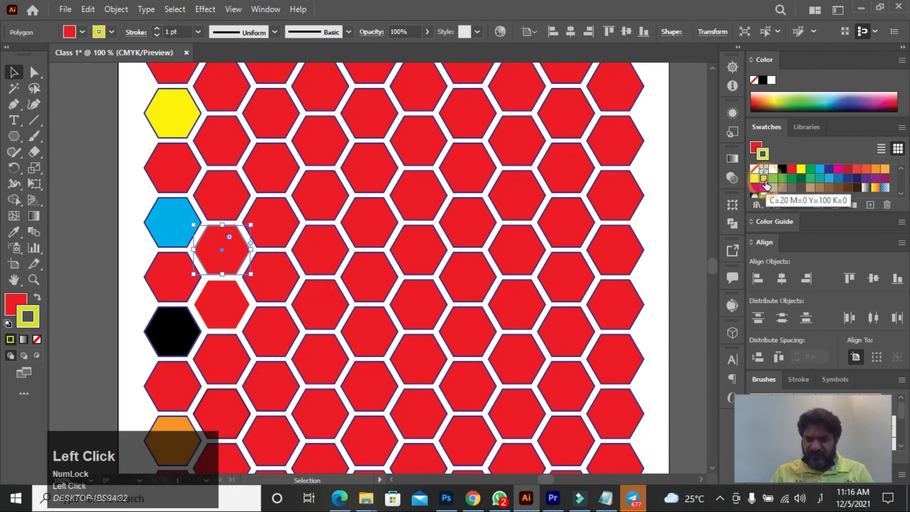
pyautogui.click(234, 143)
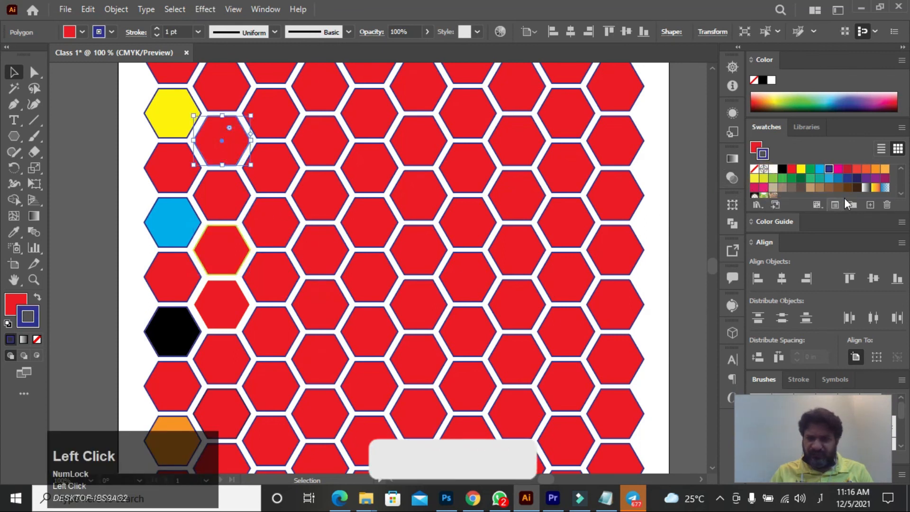
pyautogui.click(857, 187)
# Step: Give the topmost hexagon of the second column an orange stroke and deselect it
pyautogui.scroll(3, 300, 273)
pyautogui.scroll(1, 300, 273)
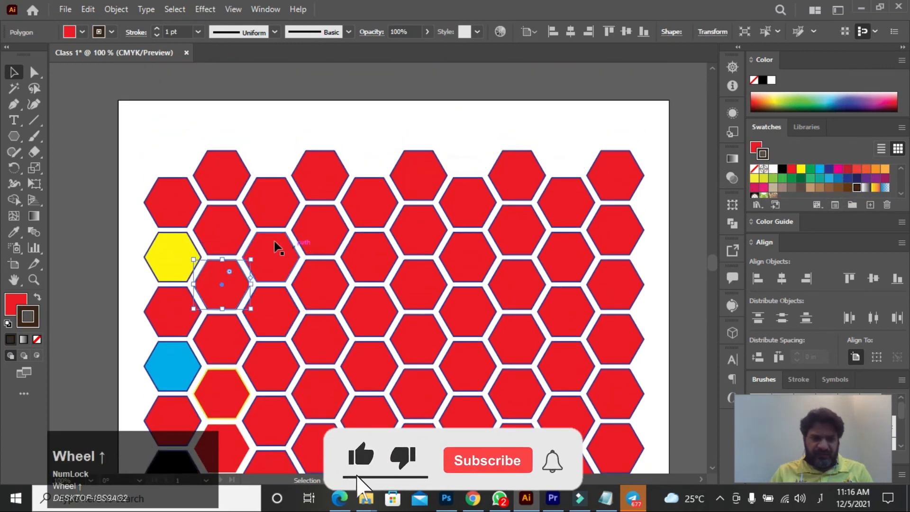
pyautogui.click(223, 229)
pyautogui.click(227, 175)
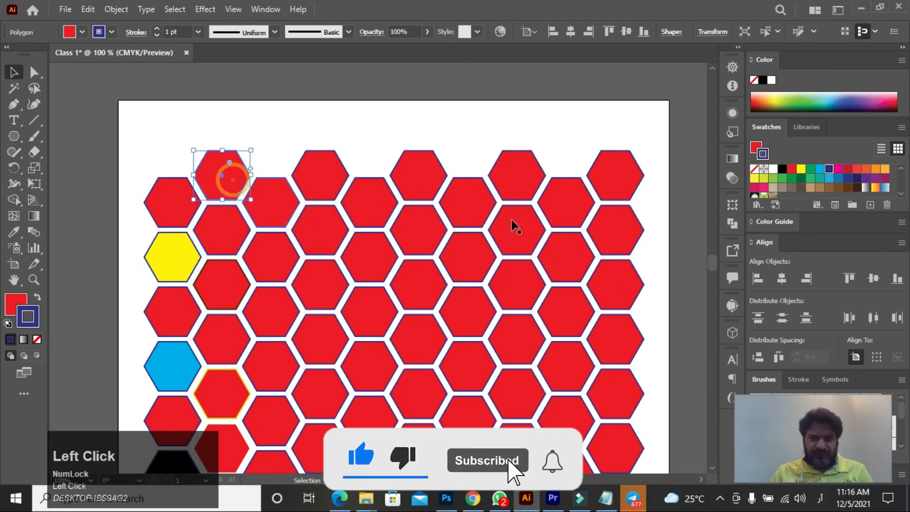
pyautogui.click(875, 169)
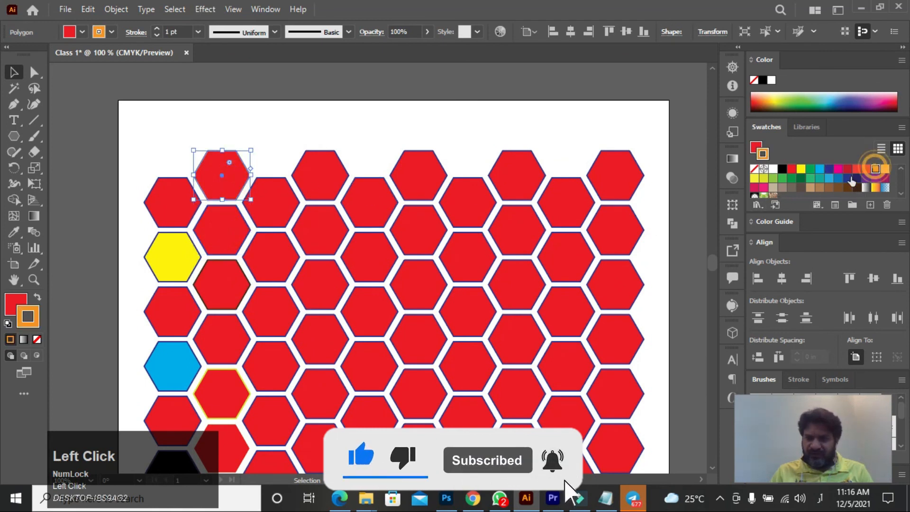
pyautogui.click(393, 126)
# Step: Examine the stroke colours along the second column of hexagons up close
pyautogui.press('z')
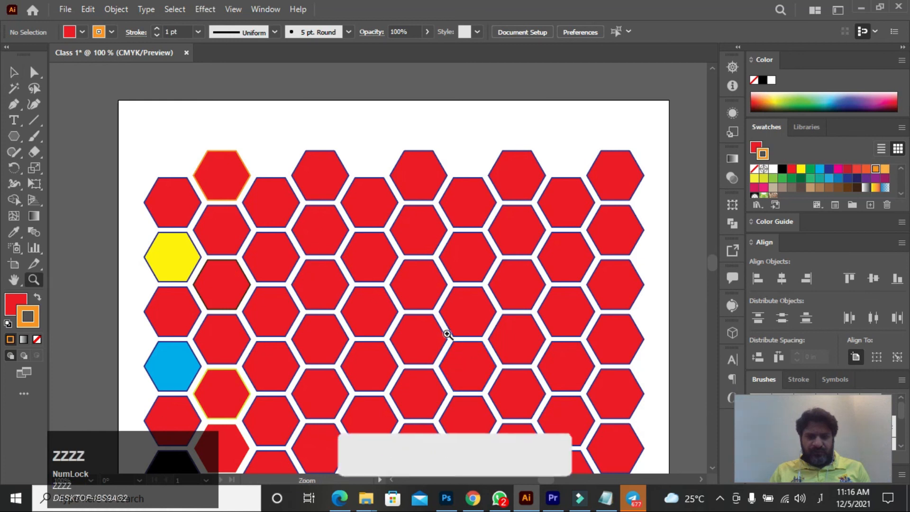
pyautogui.click(251, 247)
pyautogui.click(250, 247)
pyautogui.click(468, 257)
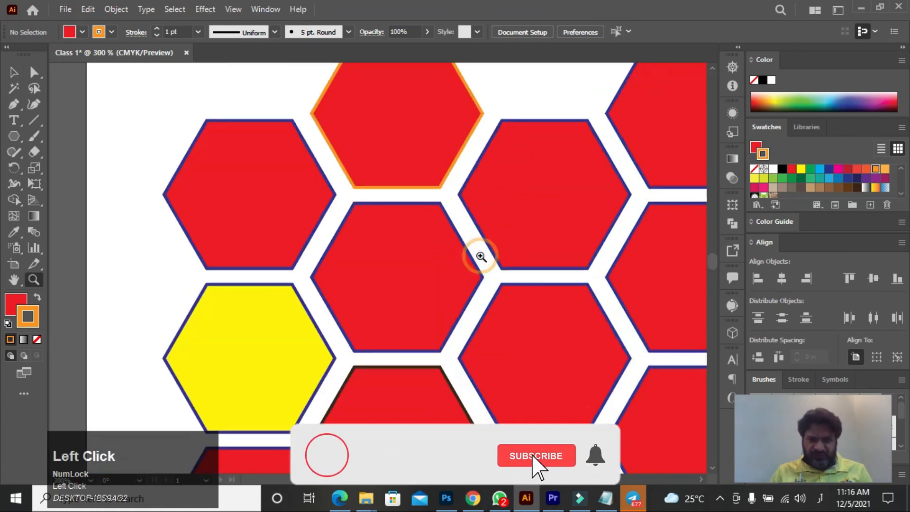
pyautogui.scroll(2, 439, 317)
pyautogui.click(428, 226)
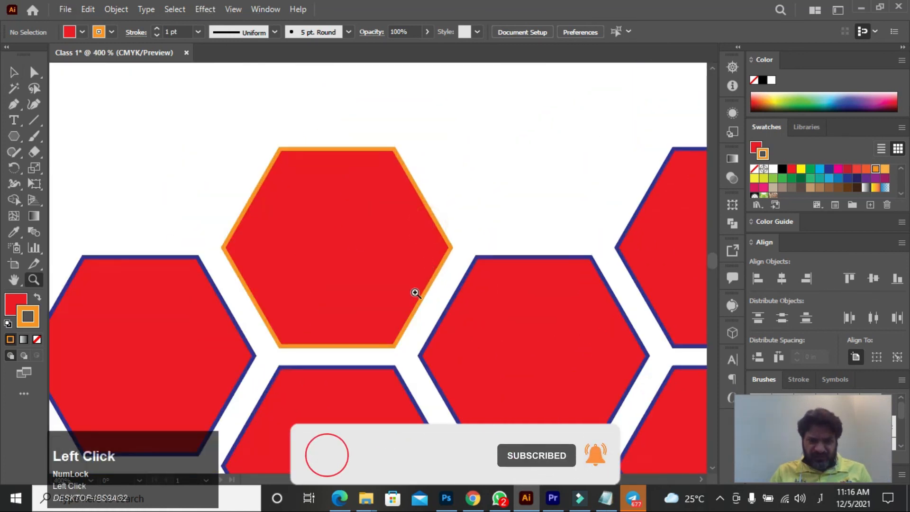
pyautogui.scroll(-3, 406, 305)
pyautogui.scroll(-5, 410, 302)
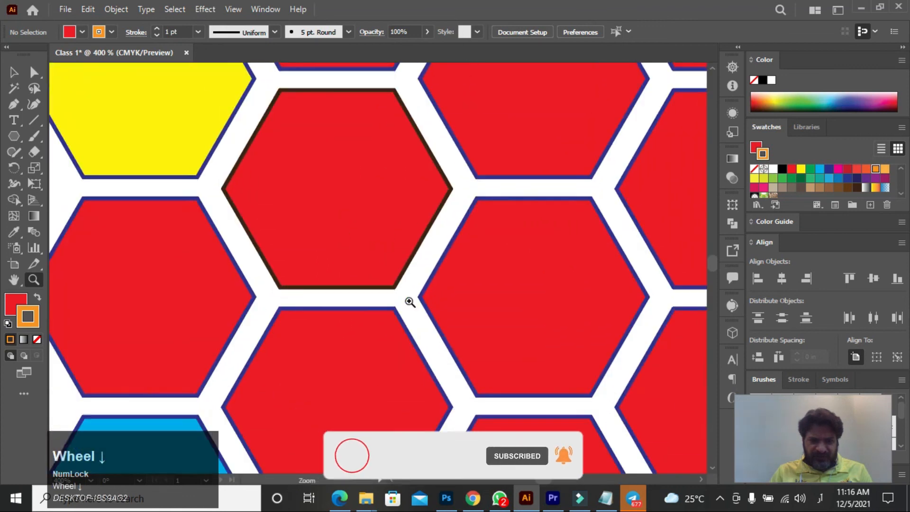
pyautogui.press('space')
pyautogui.moveTo(367, 350); pyautogui.dragTo(394, 203)
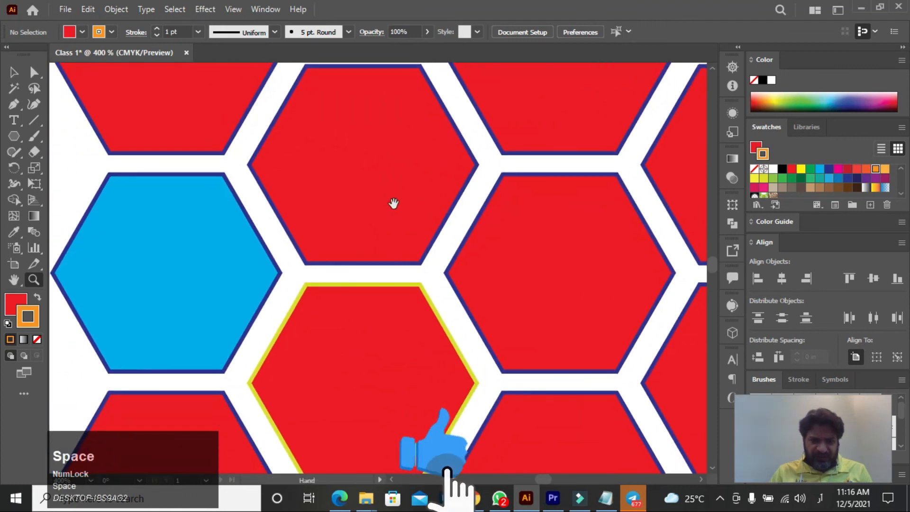
pyautogui.moveTo(380, 277); pyautogui.dragTo(367, 183)
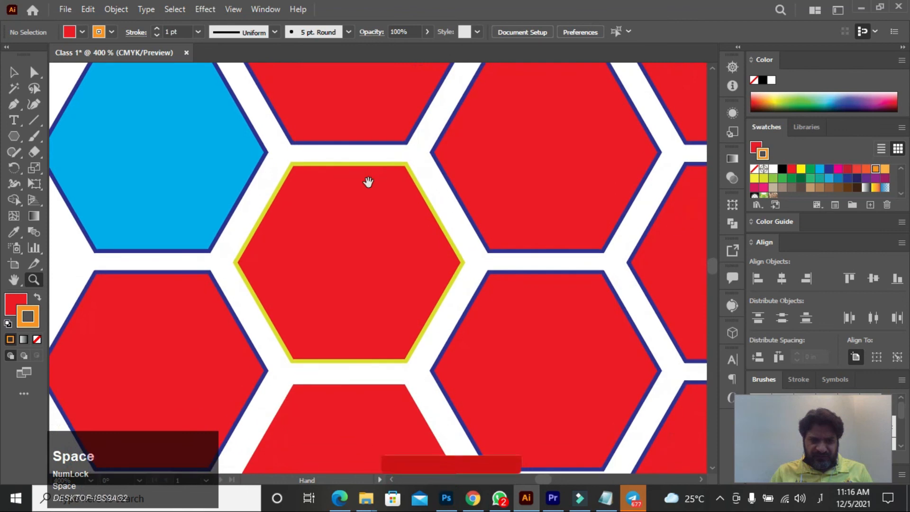
pyautogui.moveTo(449, 316)
pyautogui.mouseDown()
pyautogui.moveTo(419, 128)
pyautogui.moveTo(365, 172)
pyautogui.mouseUp()
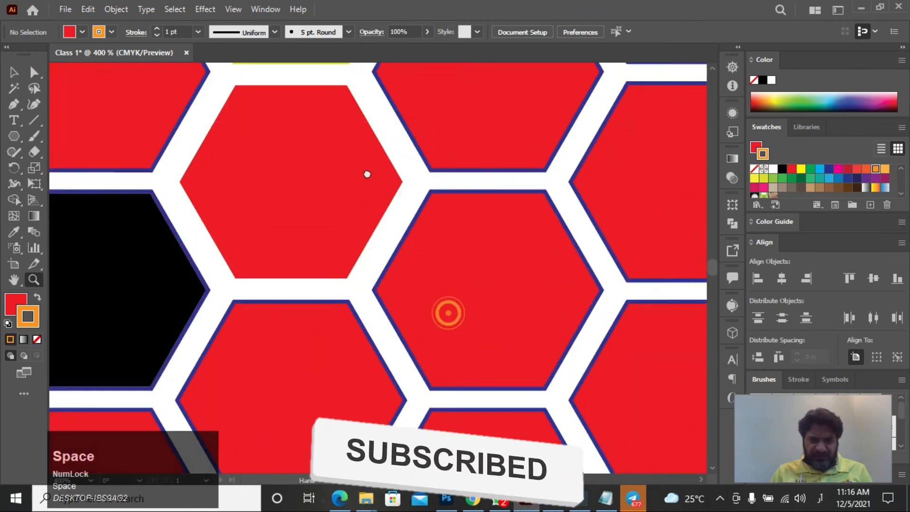
pyautogui.moveTo(463, 340); pyautogui.dragTo(435, 272)
pyautogui.moveTo(358, 342)
pyautogui.mouseDown()
pyautogui.moveTo(421, 133)
pyautogui.moveTo(370, 246)
pyautogui.moveTo(376, 172)
pyautogui.mouseUp()
pyautogui.moveTo(353, 368); pyautogui.dragTo(387, 174)
pyautogui.moveTo(372, 346)
pyautogui.mouseDown()
pyautogui.moveTo(371, 157)
pyautogui.moveTo(341, 207)
pyautogui.mouseUp()
pyautogui.moveTo(385, 360)
pyautogui.mouseDown()
pyautogui.moveTo(359, 181)
pyautogui.moveTo(369, 272)
pyautogui.mouseUp()
pyautogui.moveTo(507, 224); pyautogui.dragTo(281, 389)
pyautogui.moveTo(499, 261)
pyautogui.mouseDown()
pyautogui.moveTo(226, 389)
pyautogui.moveTo(391, 432)
pyautogui.mouseUp()
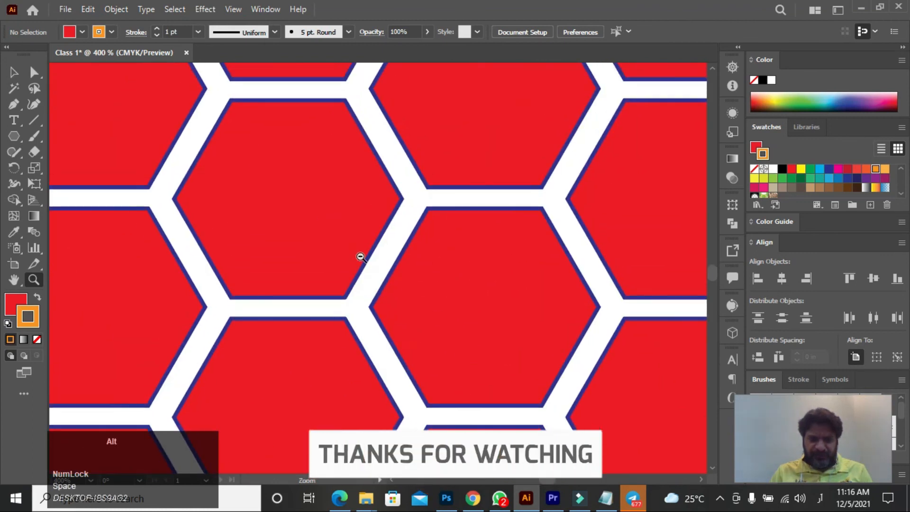
# Step: Return to a 50% view of the page, review the whole coloured honeycomb and switch to the Selection tool
pyautogui.click(359, 256)
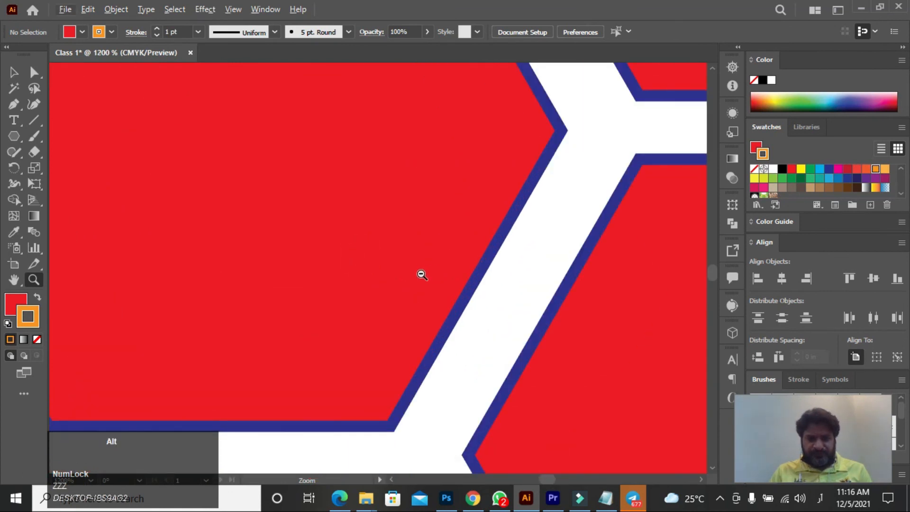
pyautogui.click(420, 272)
pyautogui.click(420, 272)
pyautogui.click(423, 268)
pyautogui.keyDown('alt'); pyautogui.click(426, 262); pyautogui.keyUp('alt')
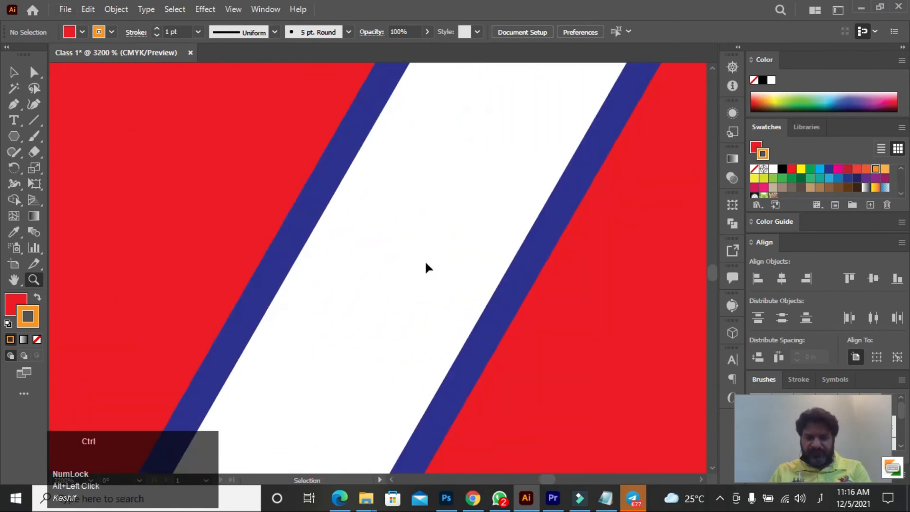
pyautogui.hotkey('ctrl', '-')
pyautogui.hotkey('ctrl', '-')
pyautogui.hotkey('ctrl', '-')
pyautogui.hotkey('ctrl', '-')
pyautogui.hotkey('ctrl', '-')
pyautogui.hotkey('ctrl', '-')
pyautogui.hotkey('ctrl', '-')
pyautogui.hotkey('ctrl', '-')
pyautogui.hotkey('ctrl', '-')
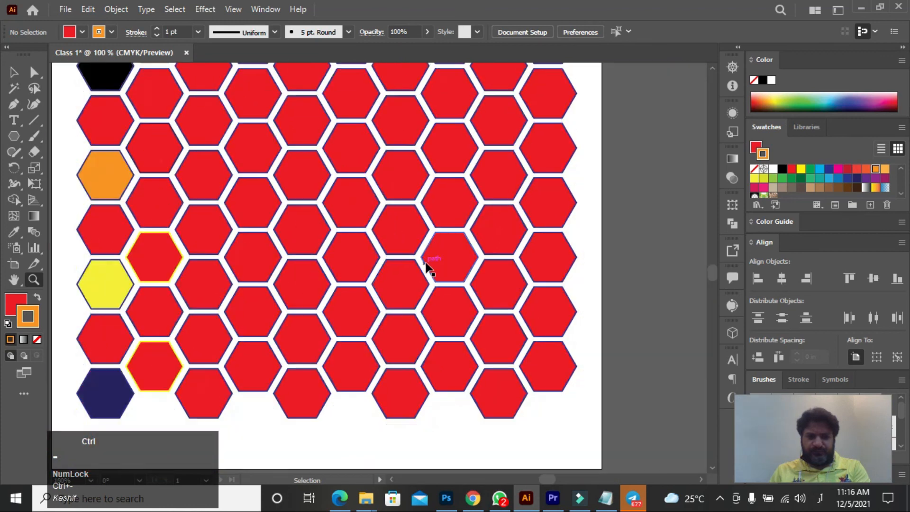
pyautogui.hotkey('ctrl', '-')
pyautogui.hotkey('ctrl', '-')
pyautogui.hotkey('ctrl', '-')
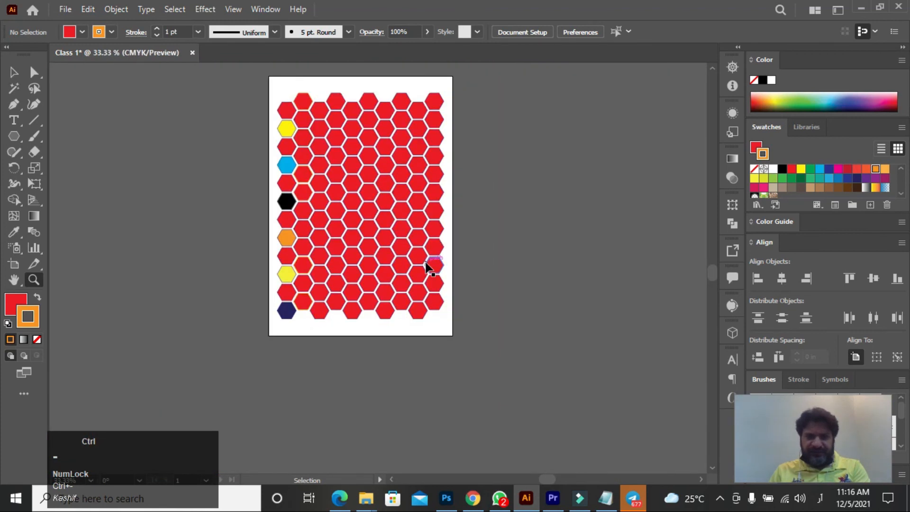
pyautogui.click(378, 155)
pyautogui.press('space')
pyautogui.moveTo(392, 258); pyautogui.dragTo(421, 200)
pyautogui.click(13, 72)
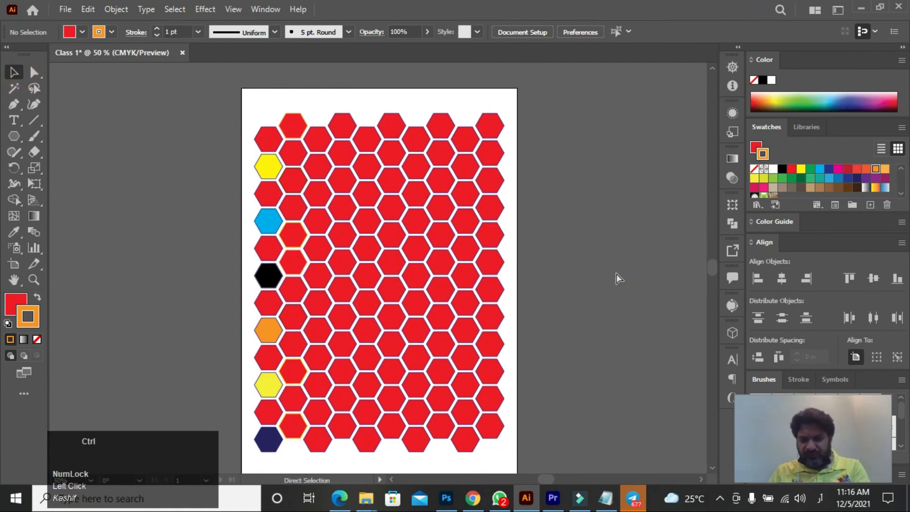
pyautogui.hotkey('ctrl', '-')
pyautogui.hotkey('ctrl', '-')
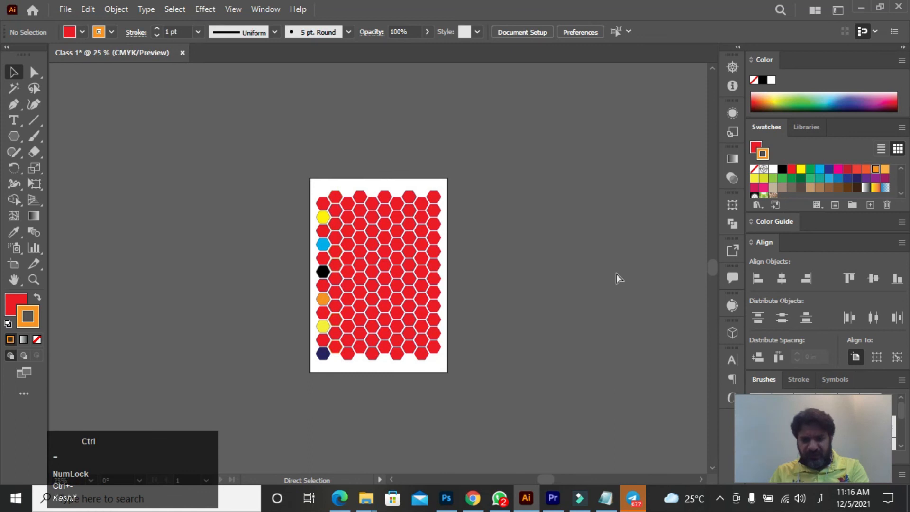
pyautogui.hotkey('ctrl', '-')
pyautogui.hotkey('ctrl', '=')
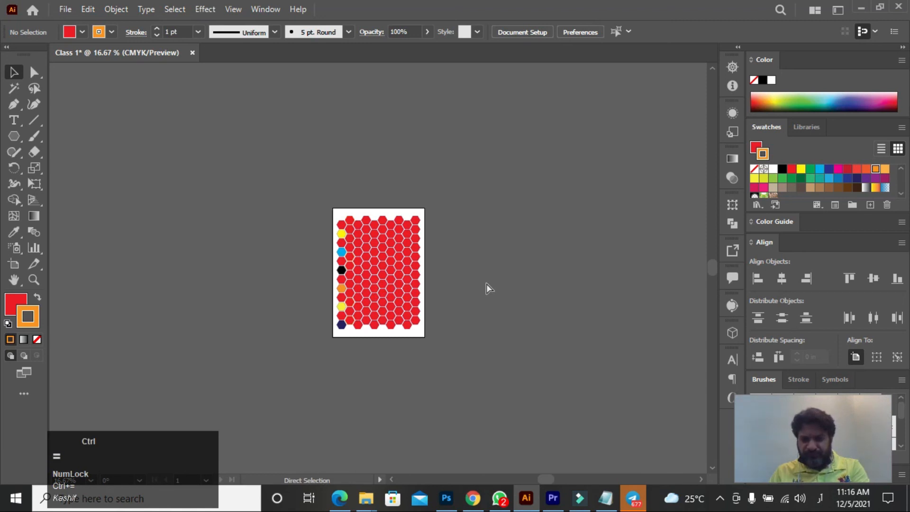
pyautogui.hotkey('ctrl', '=')
pyautogui.hotkey('ctrl', '=')
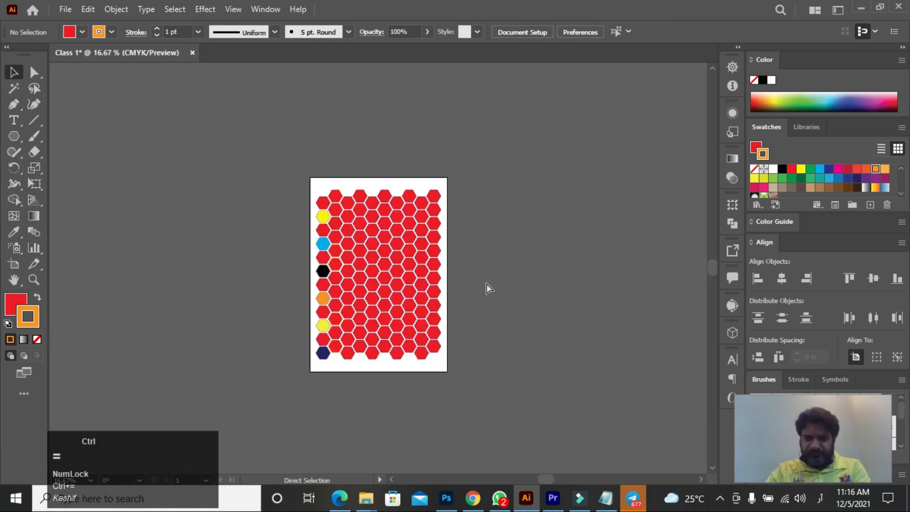
pyautogui.hotkey('ctrl', '=')
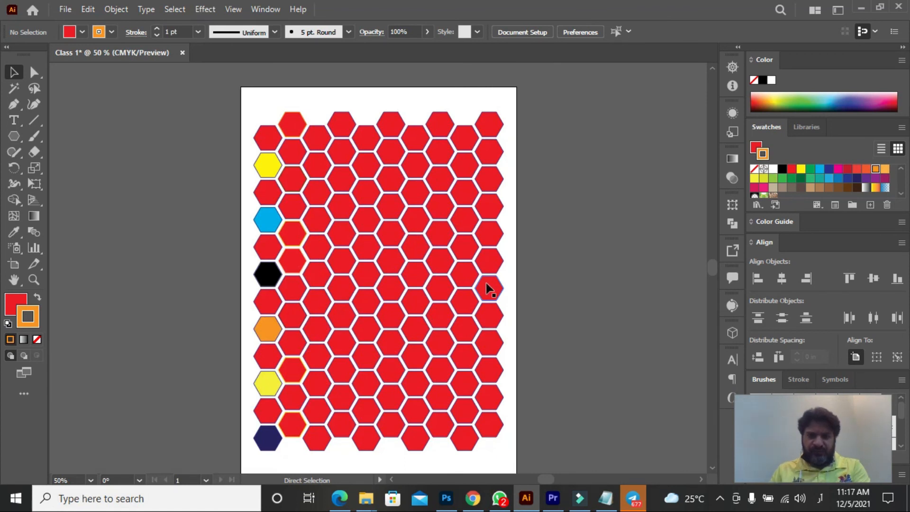
# Step: Select all hexagons of the honeycomb grid together with the Selection tool
pyautogui.click(13, 73)
pyautogui.click(98, 175)
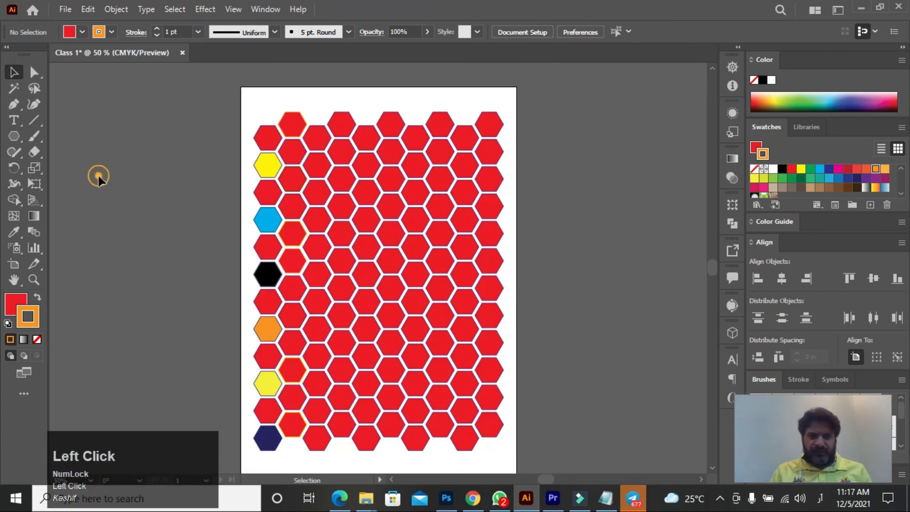
pyautogui.moveTo(274, 197); pyautogui.dragTo(587, 461)
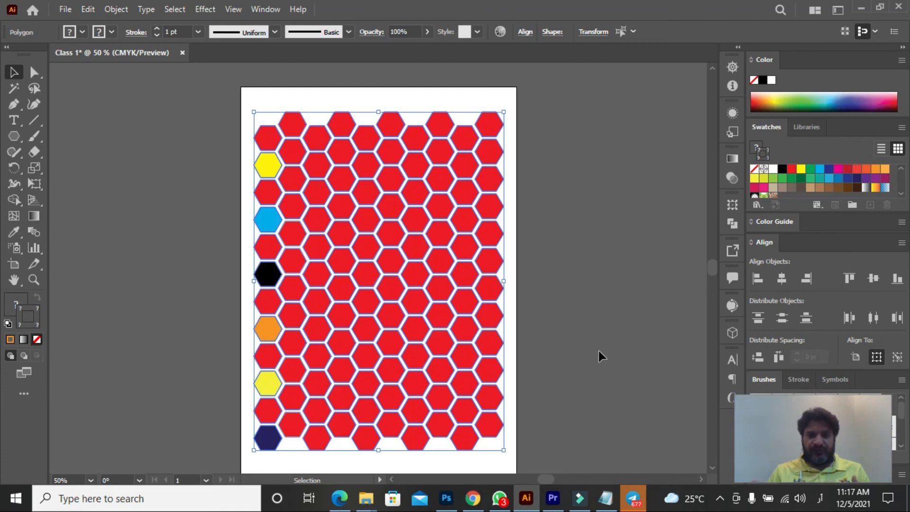
pyautogui.click(719, 499)
pyautogui.rightClick(693, 471)
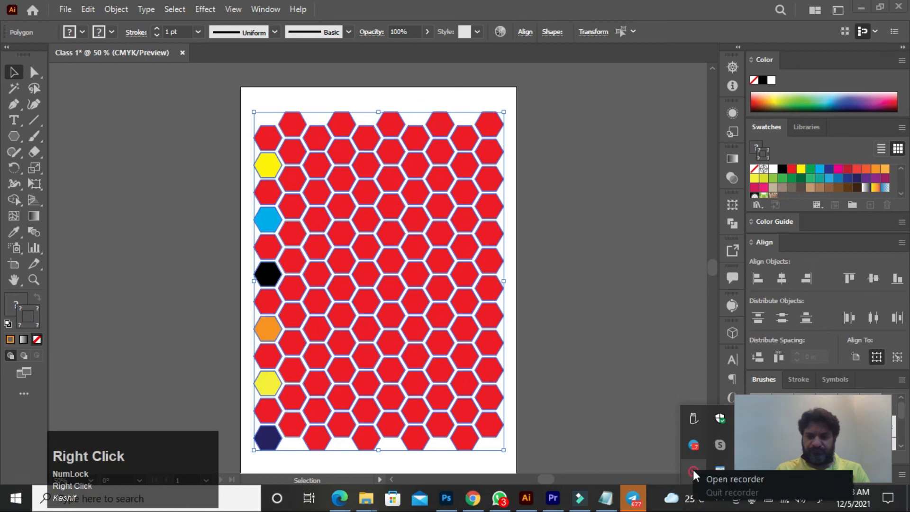